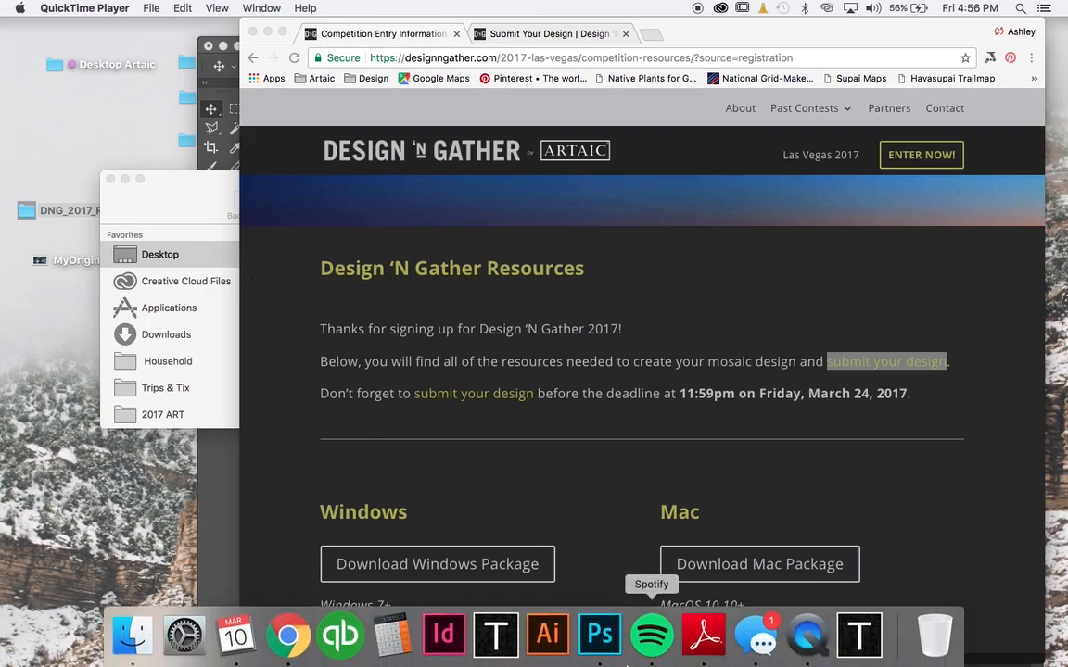
Step: Switch to Finder's DNG_2017_Resources_Mac window and preview the pages of Artaic_Tile_Guide.pdf
left_click(454, 517)
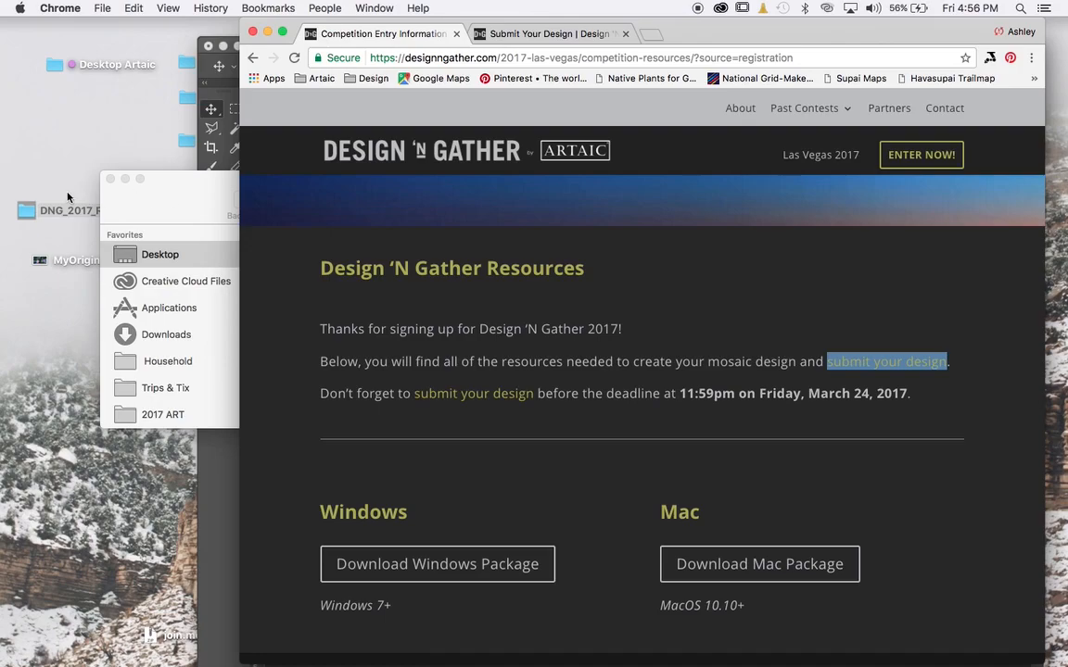
left_click(214, 194)
left_click(214, 194)
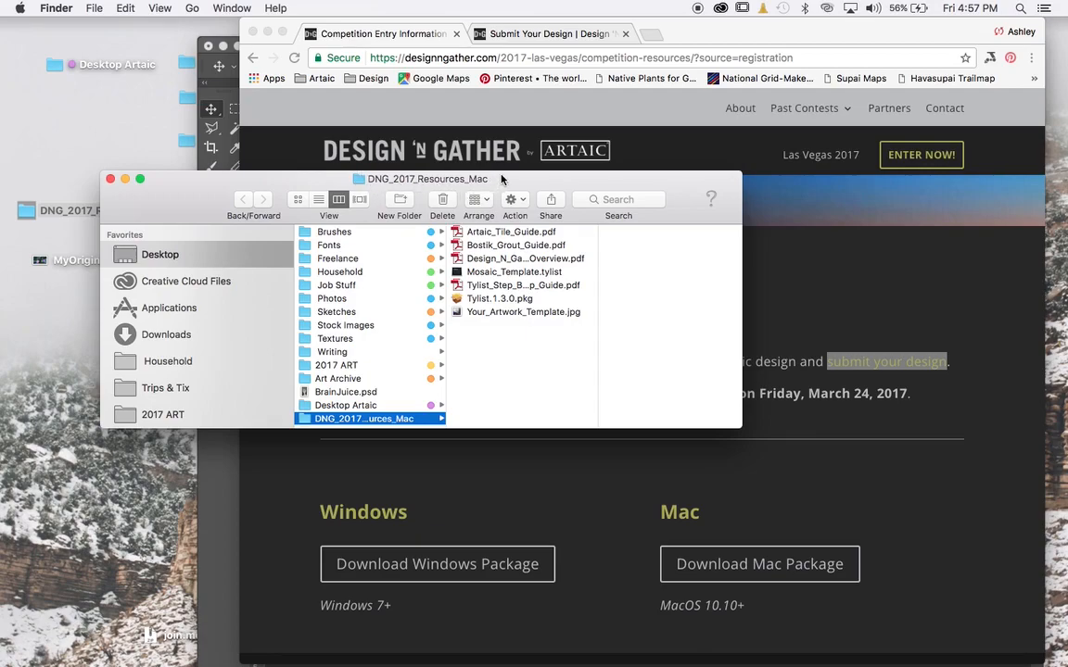
left_click(526, 234)
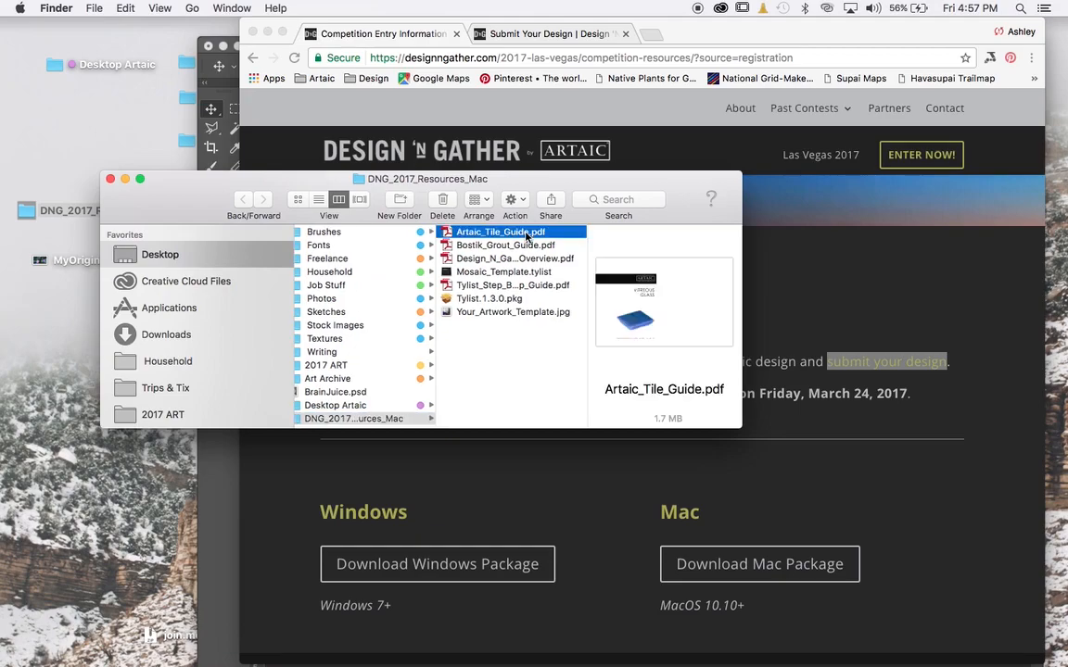
key("space")
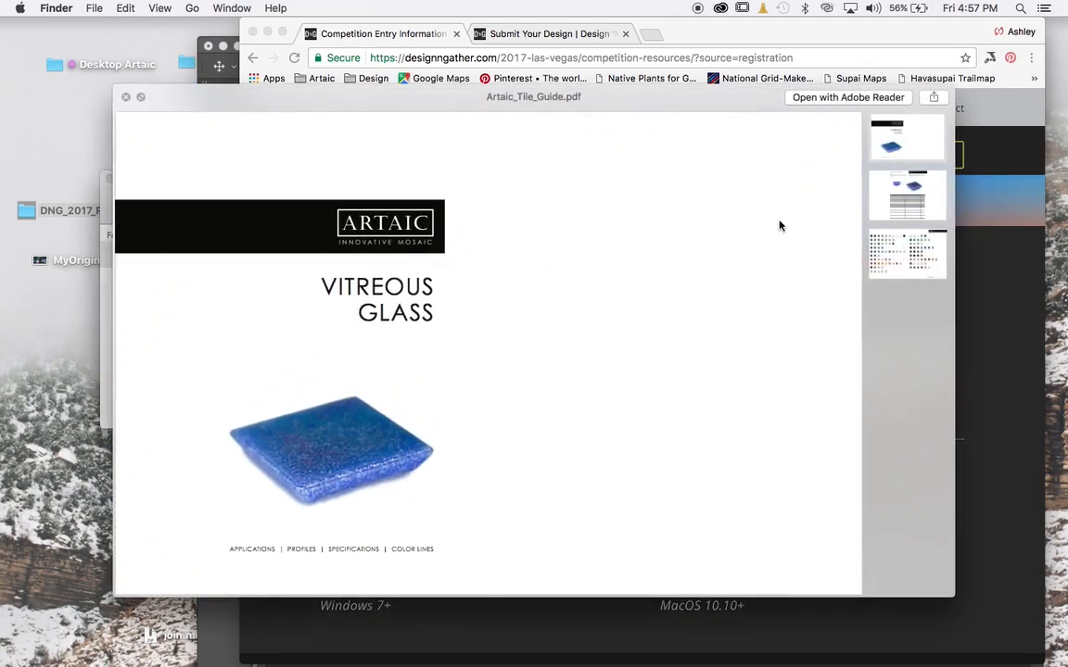
left_click(906, 194)
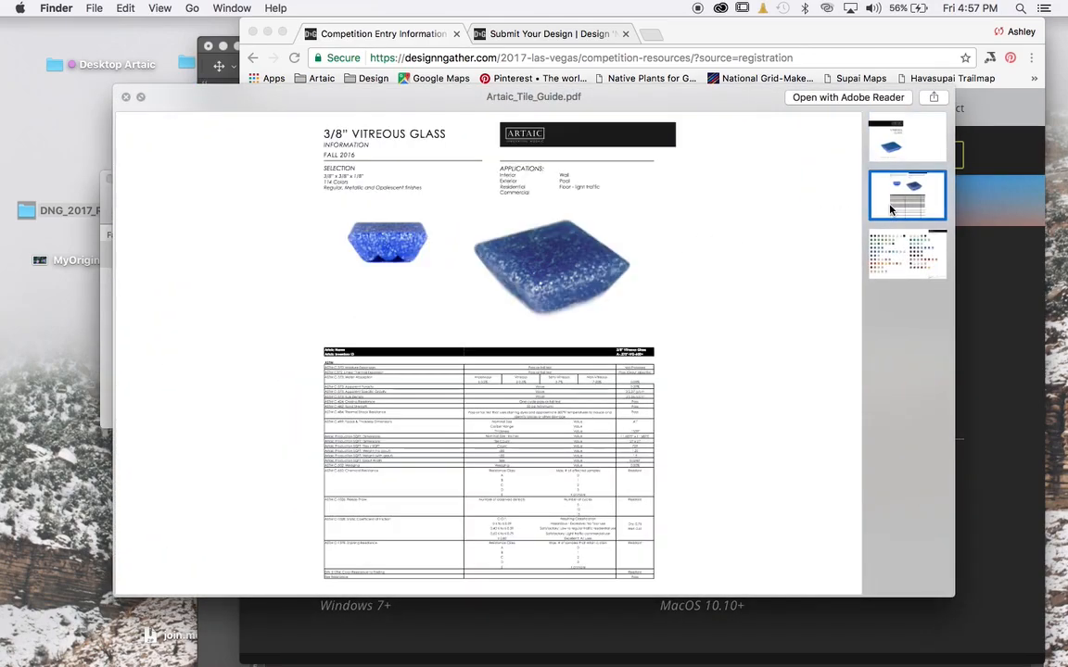
left_click(891, 253)
left_click(127, 97)
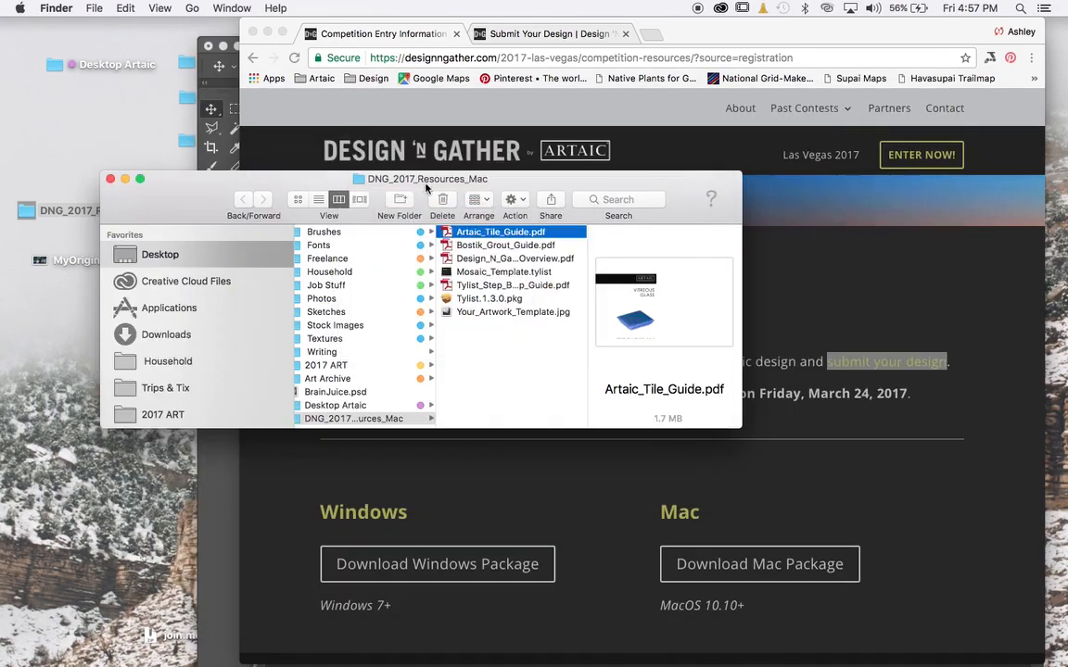
Step: Preview the first page of Bostik_Grout_Guide.pdf and close the preview
left_click(515, 247)
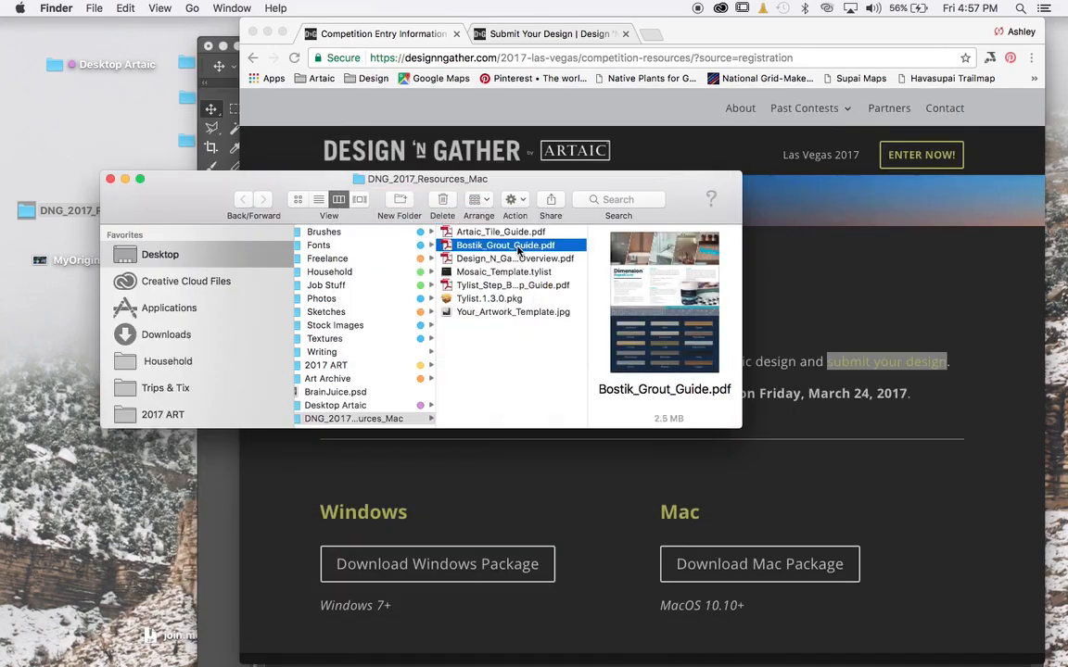
key("space")
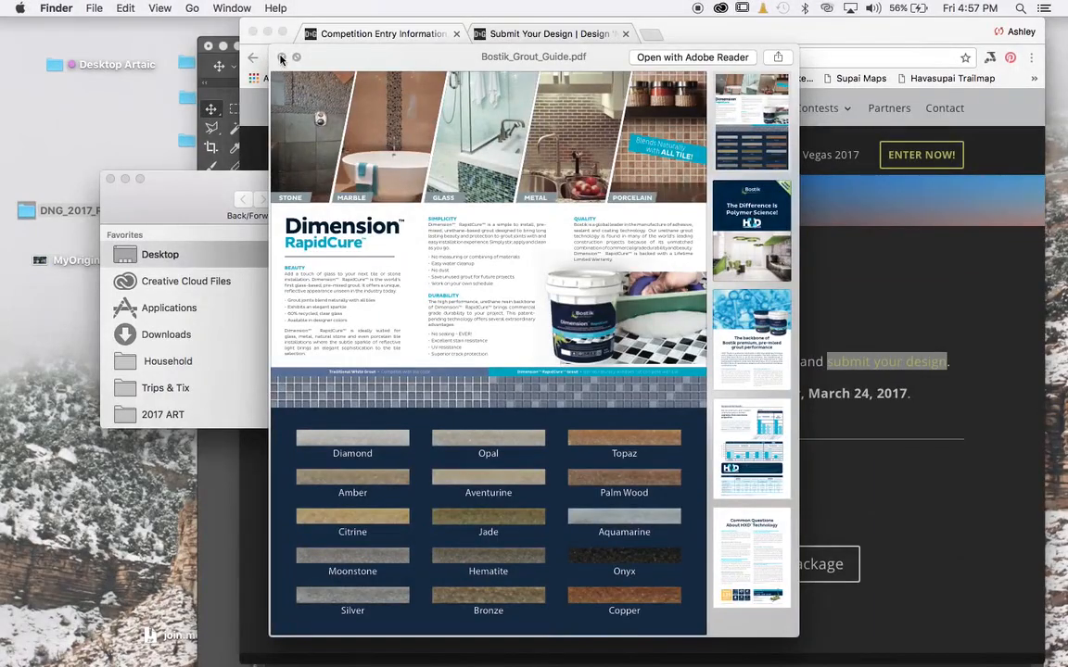
key("space")
Step: Preview the competition overview PDF and page through it as far as The Inspiration page
left_click(511, 262)
key("space")
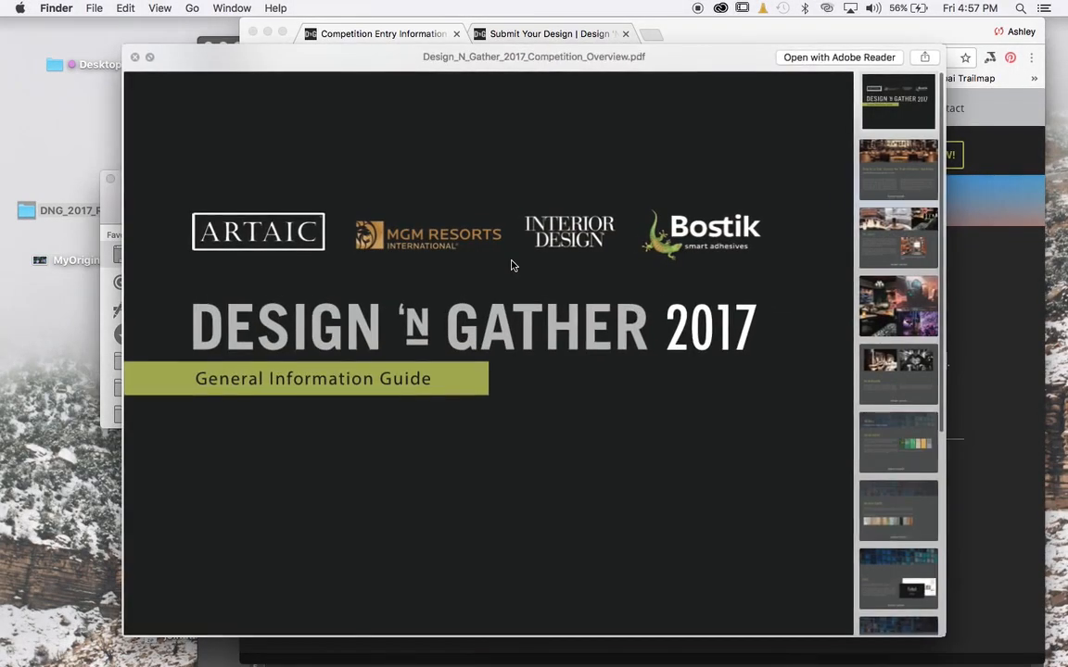
left_click(883, 178)
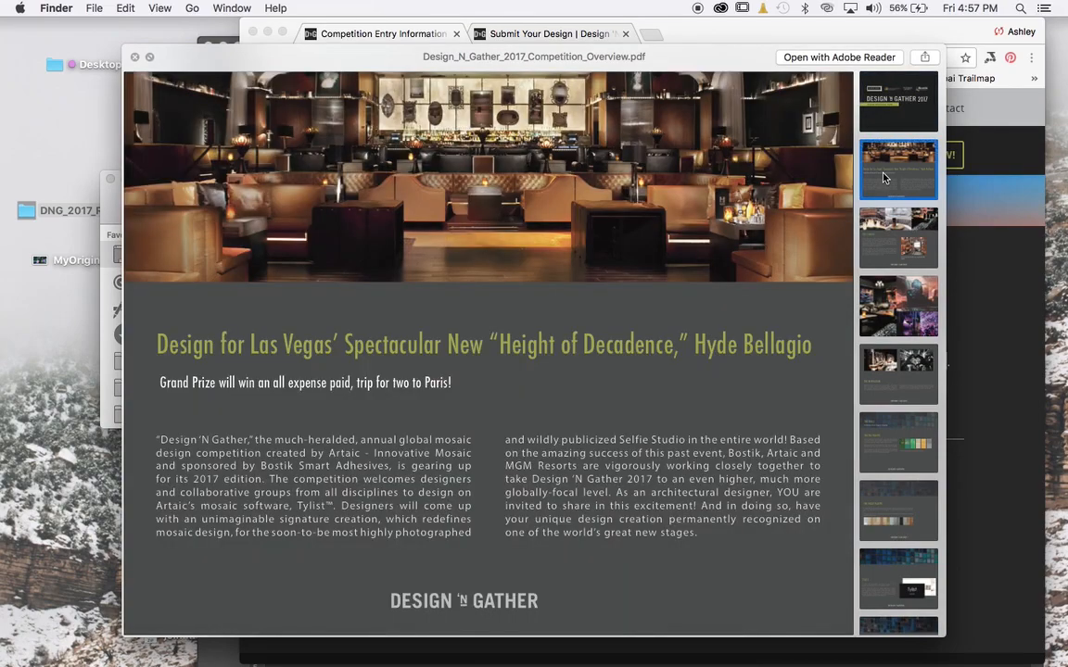
left_click(885, 232)
left_click(885, 303)
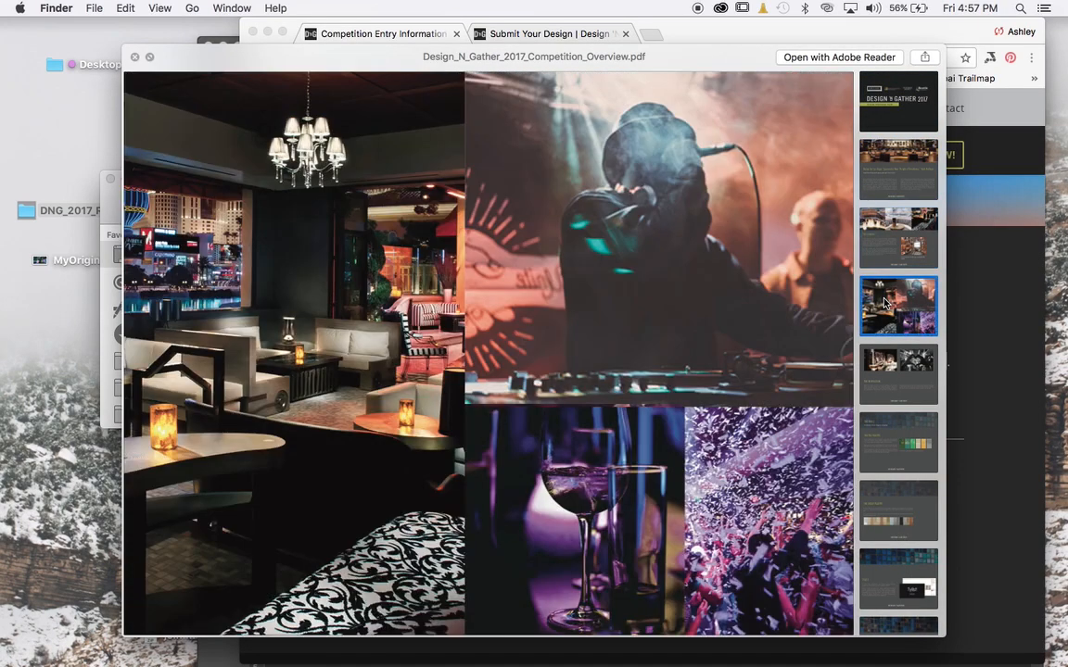
left_click(886, 362)
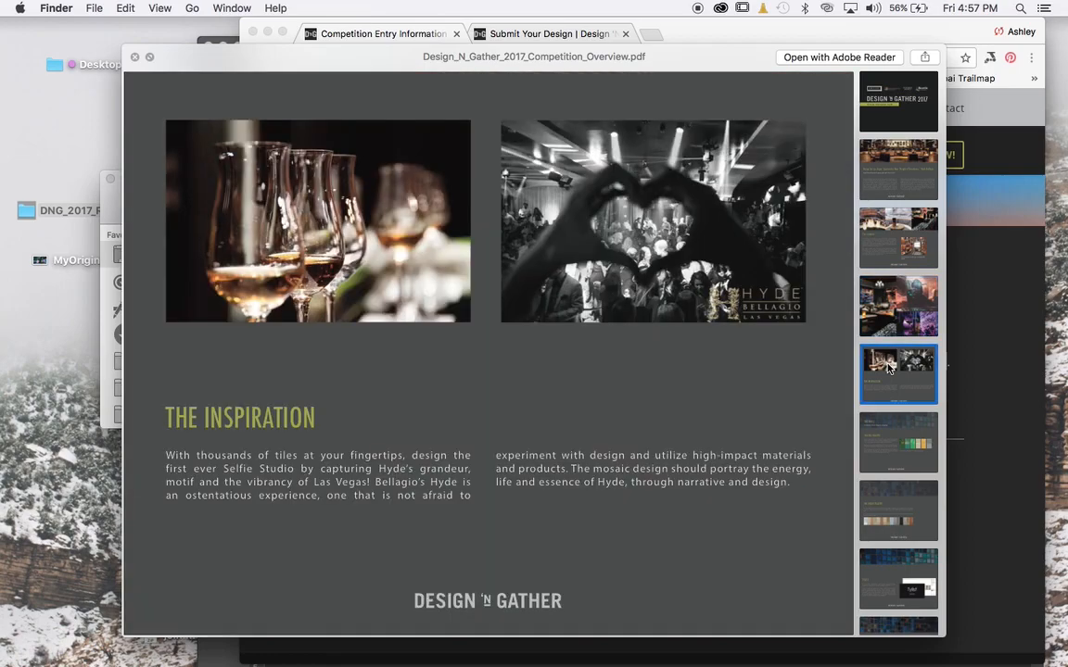
left_click(135, 60)
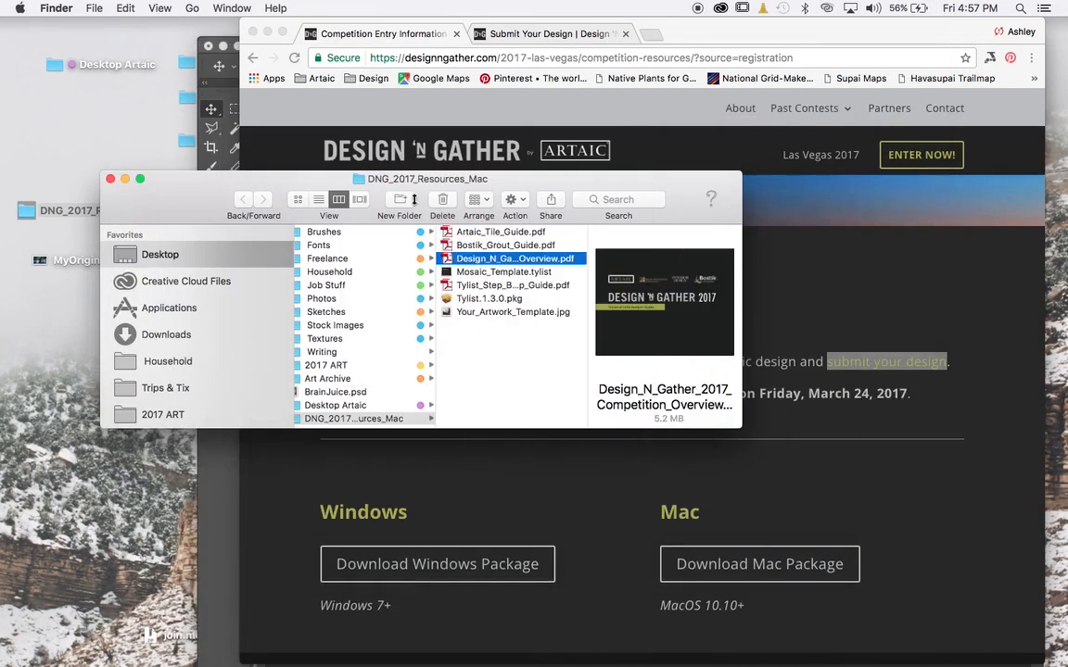
Step: Locate Mosaic_Template.tylist in the folder and preview Tylist_Step_By_Step_Guide.pdf as far as the Open Tylist page
left_click(521, 273)
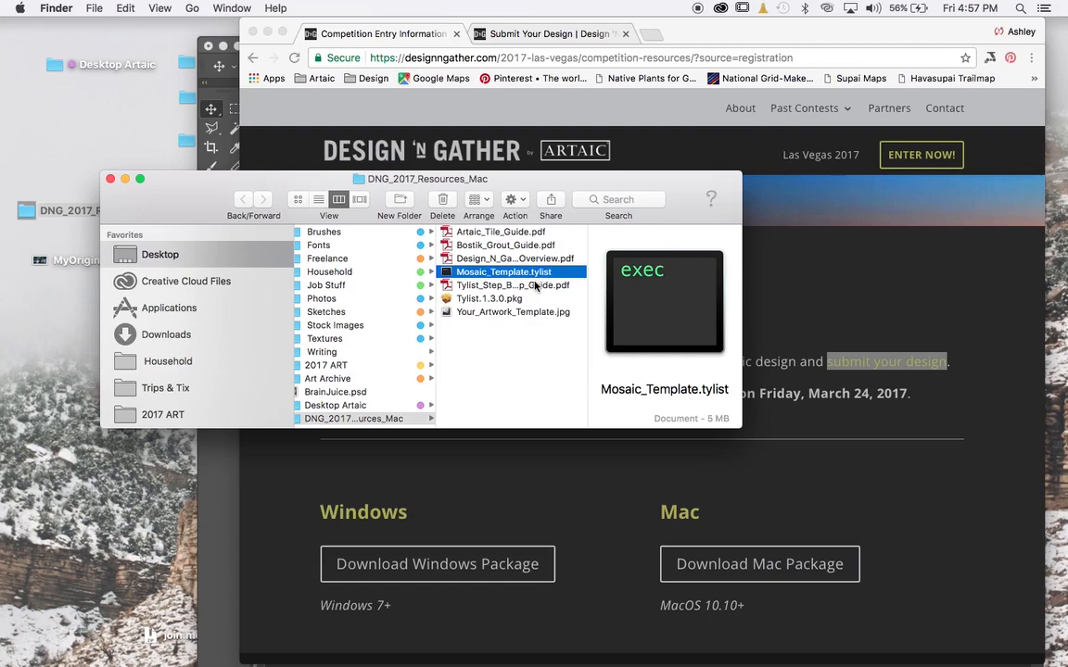
left_click(528, 287)
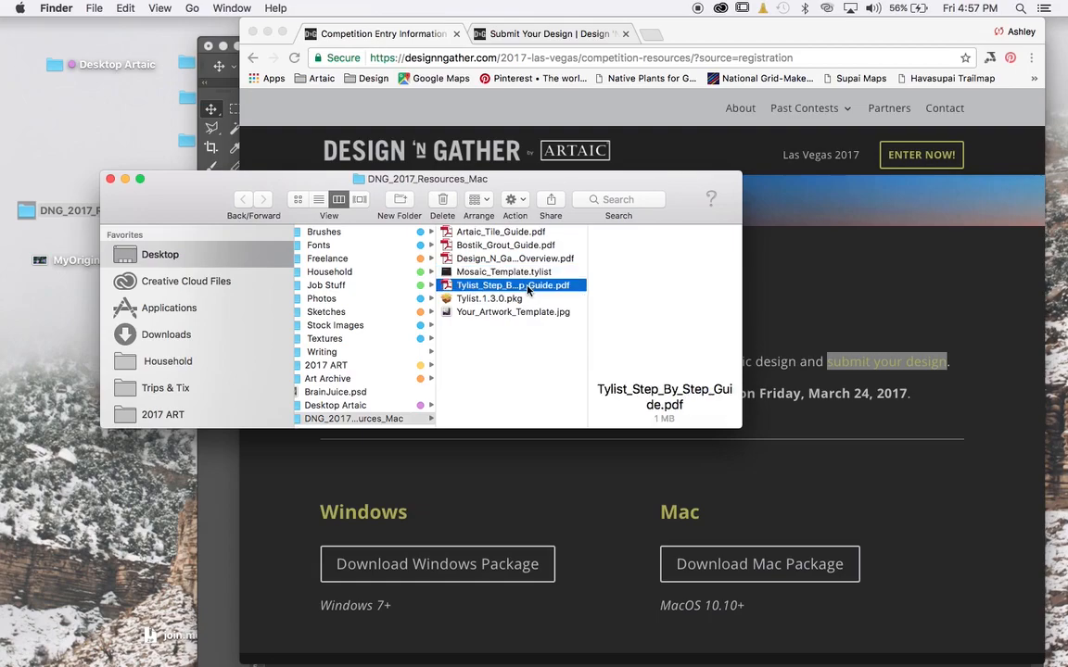
key("space")
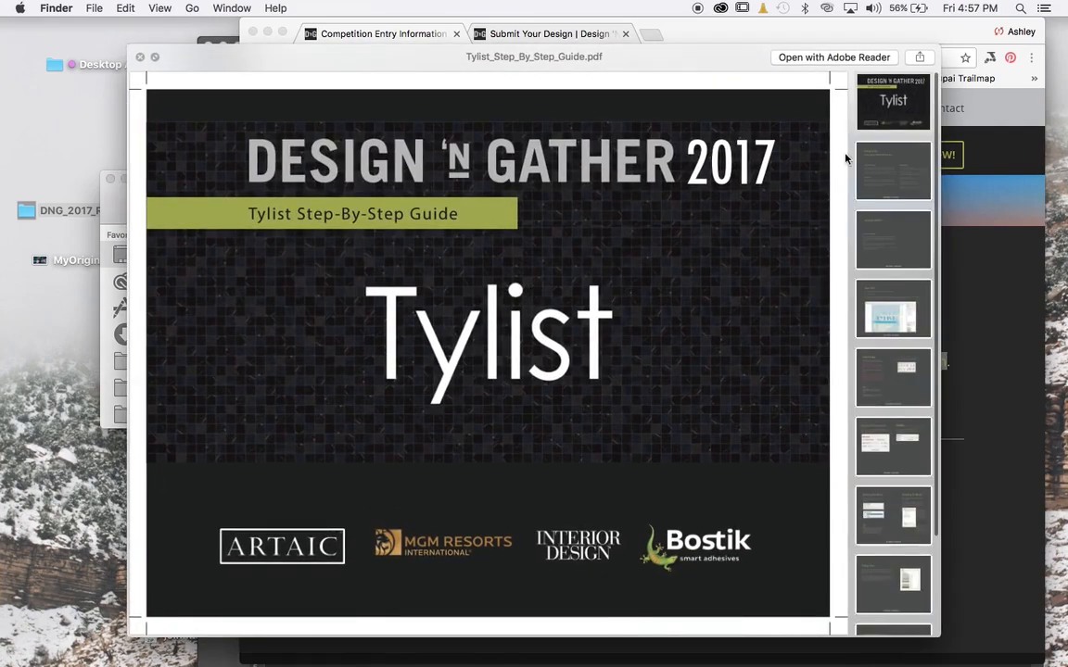
left_click(890, 166)
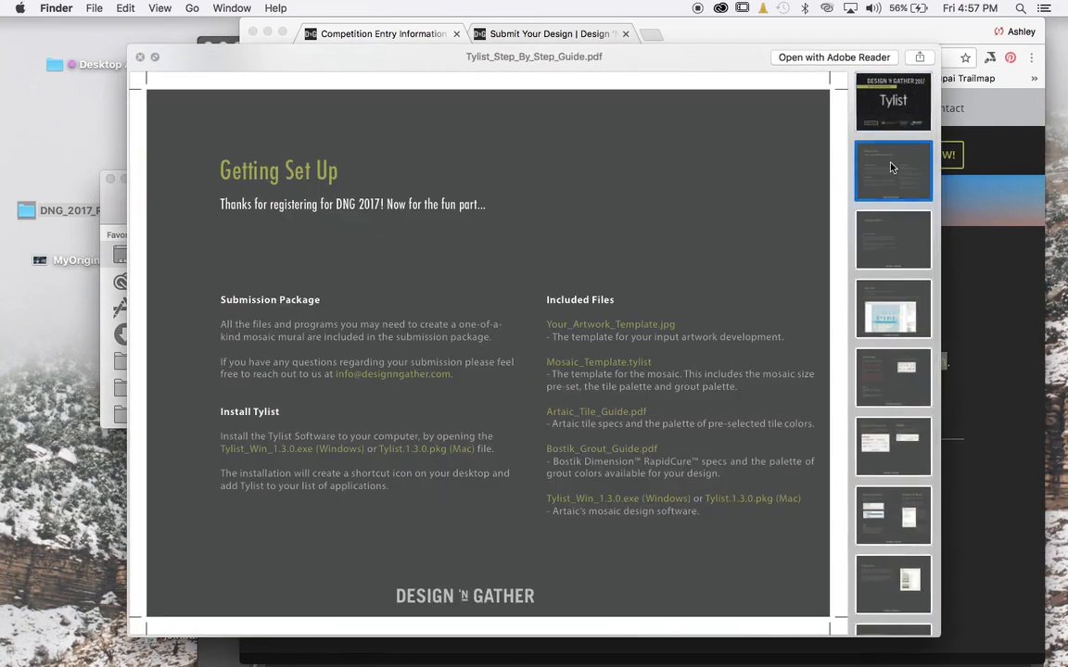
left_click(887, 235)
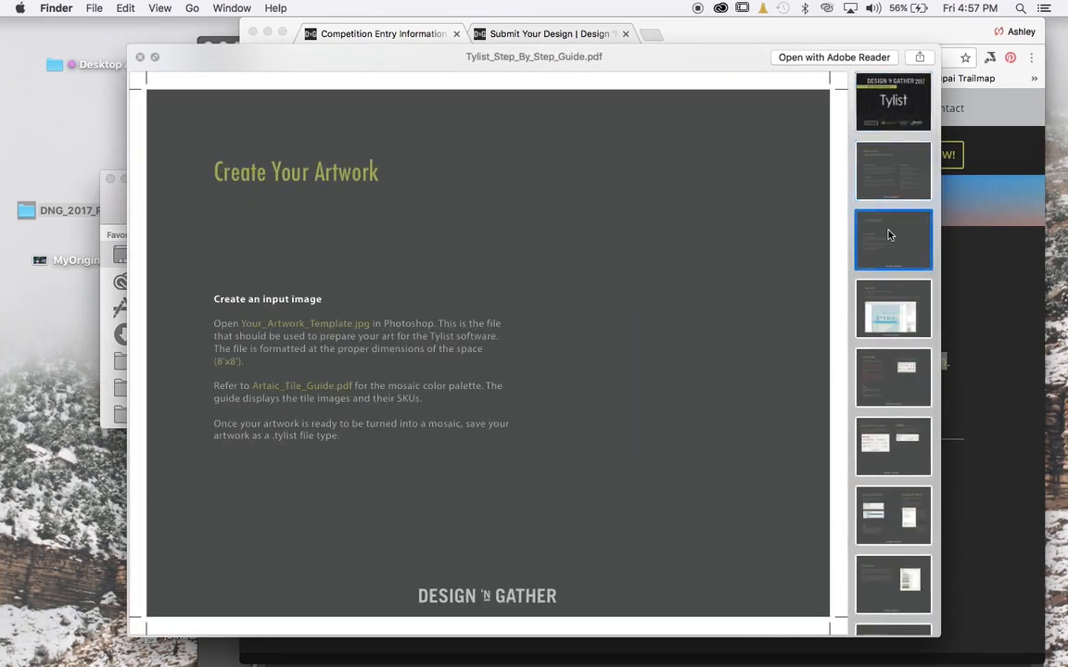
left_click(888, 316)
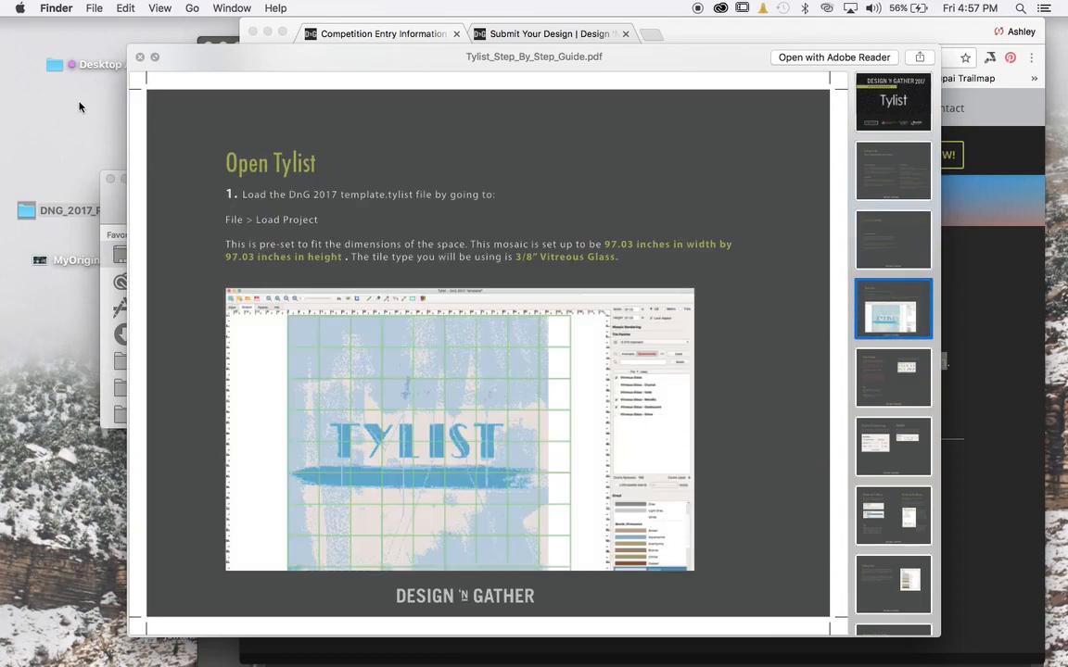
left_click(139, 55)
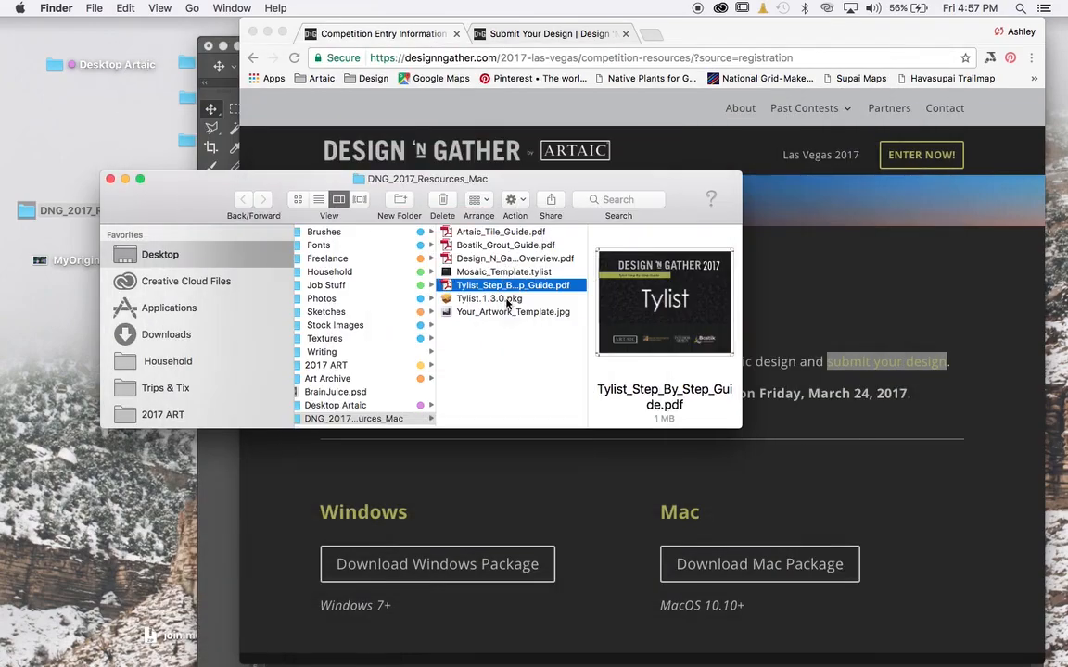
Step: Locate the Tylist.1.3.0.pkg installer and preview Your_Artwork_Template.jpg
left_click(507, 300)
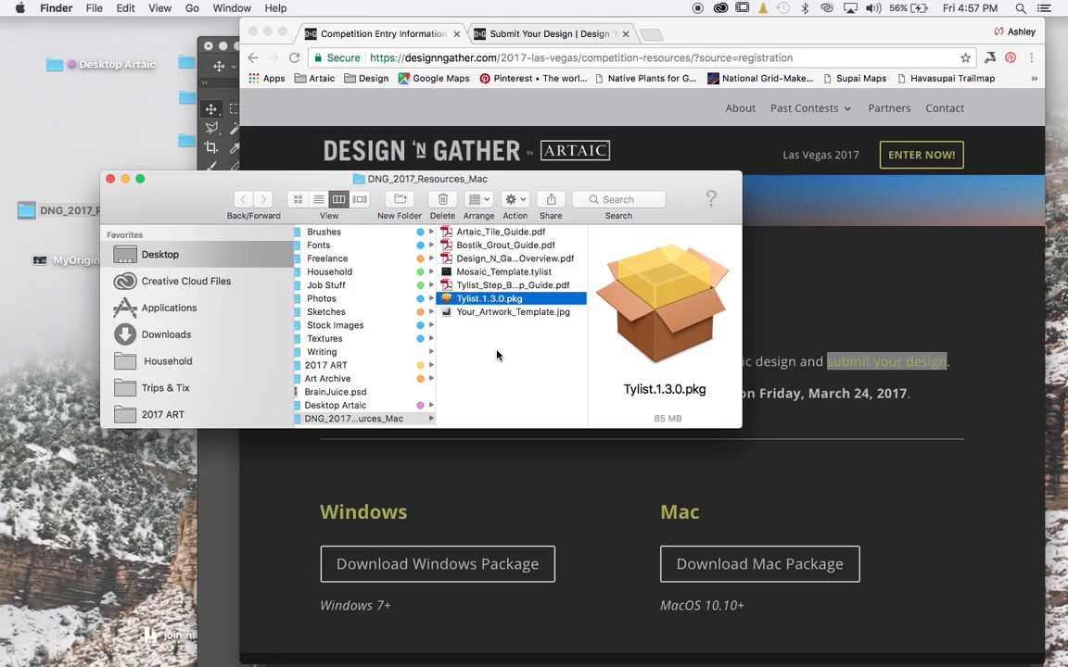
left_click(501, 313)
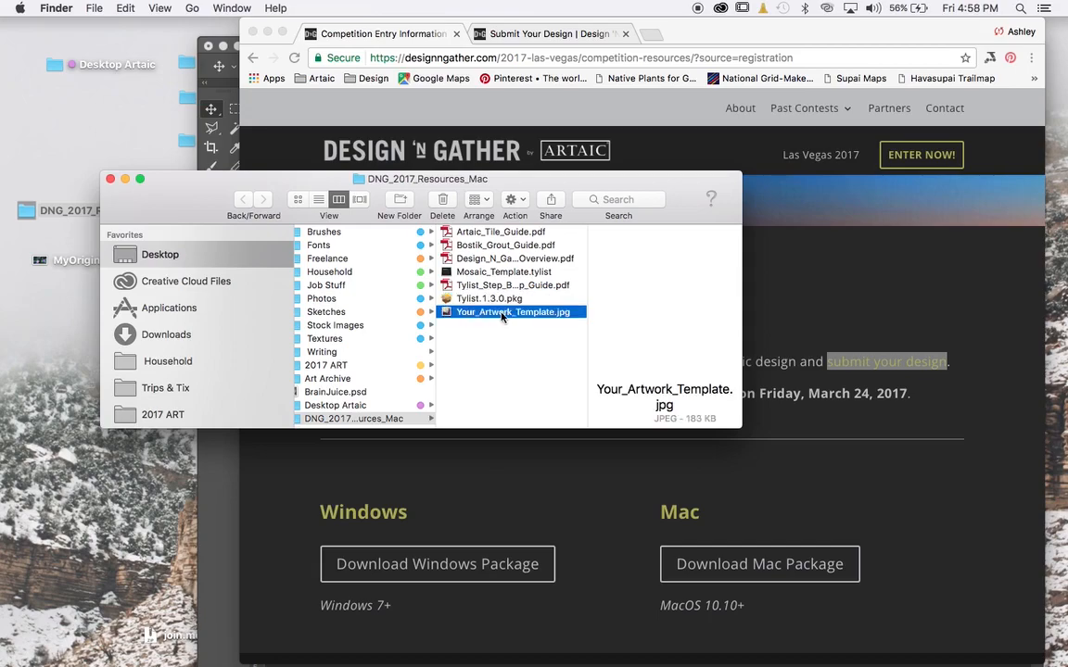
key("space")
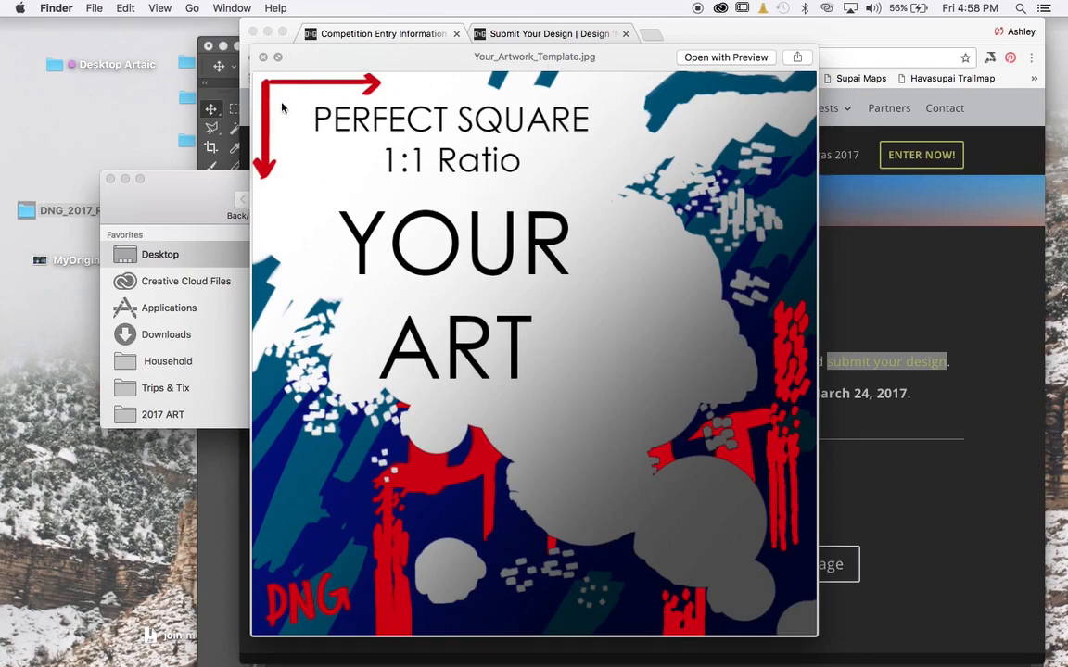
left_click(263, 57)
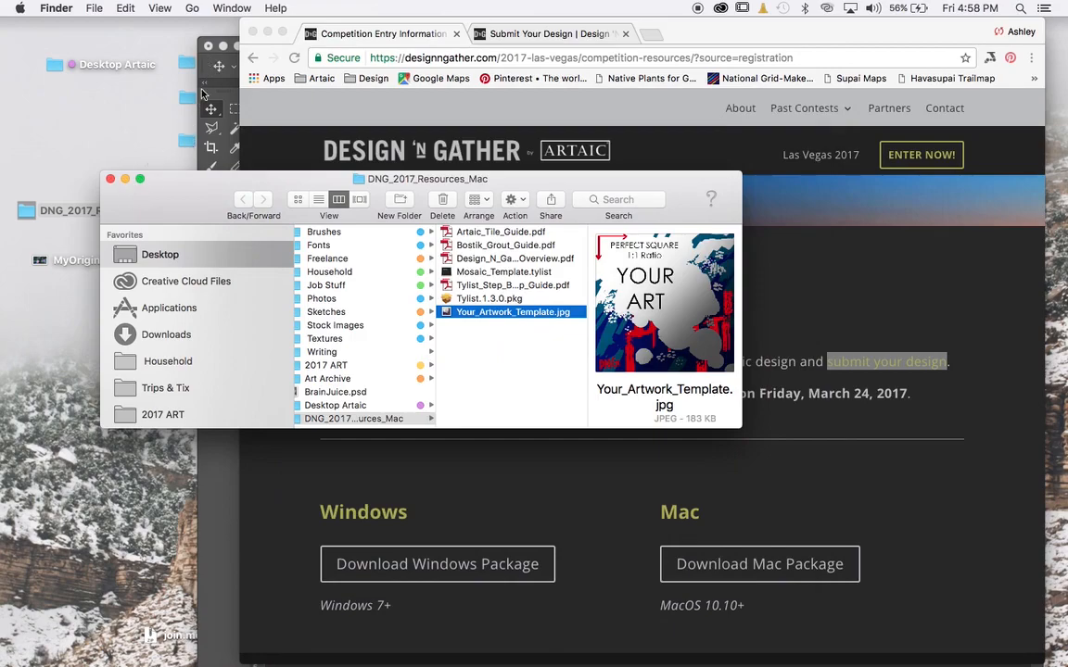
Step: Switch to Photoshop and check the image size of MyOriginalArt.jpg
left_click(218, 63)
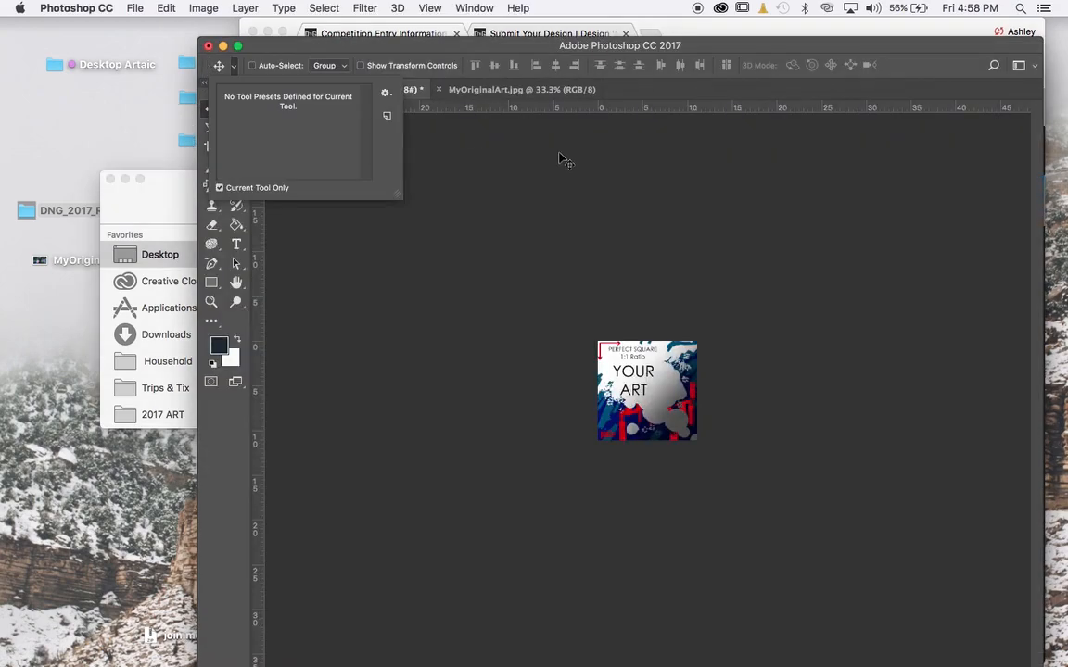
left_click(513, 90)
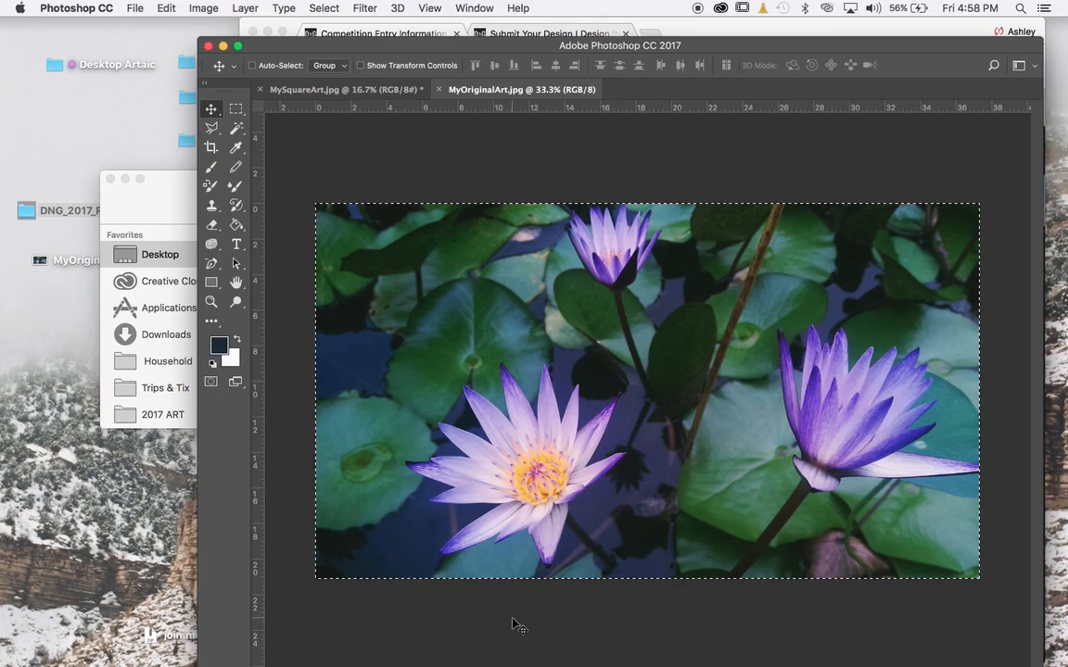
left_click(203, 9)
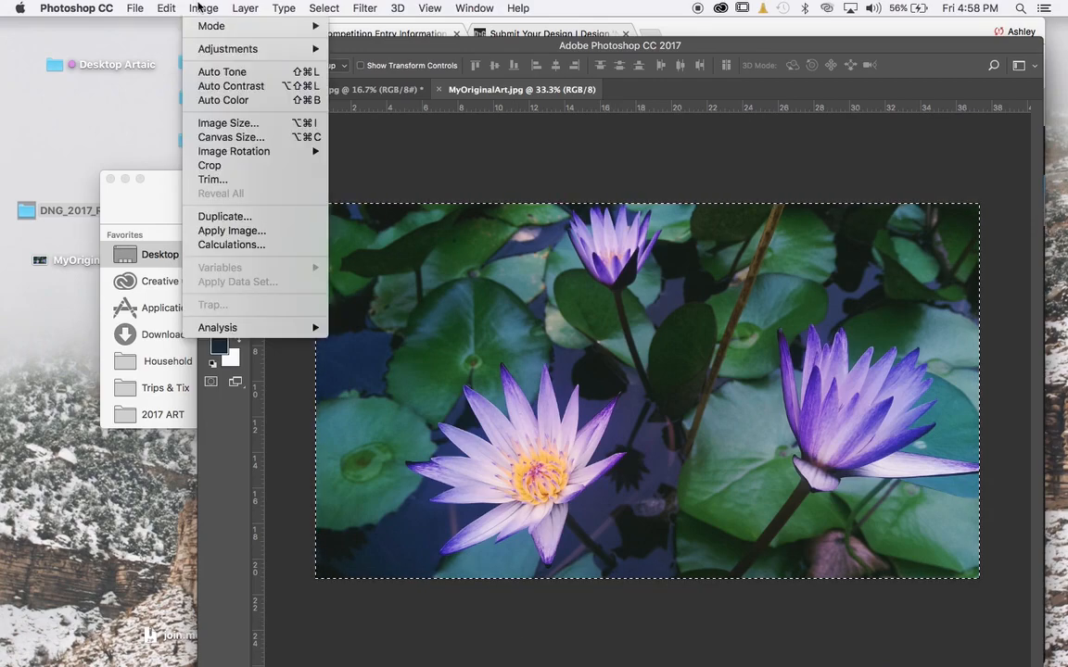
left_click(230, 124)
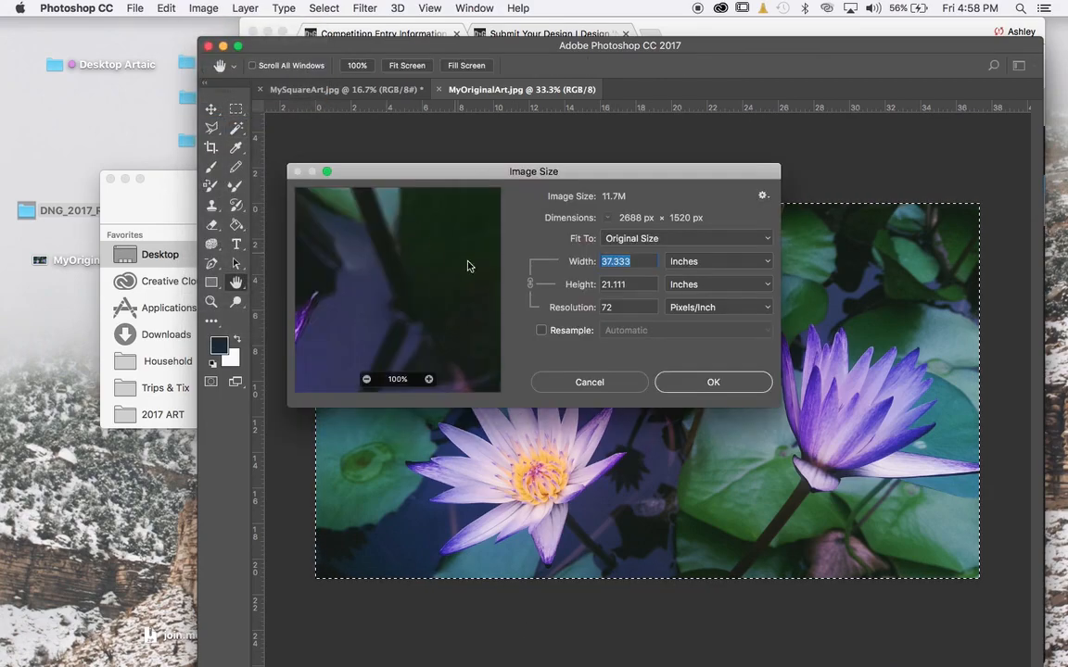
left_click(715, 382)
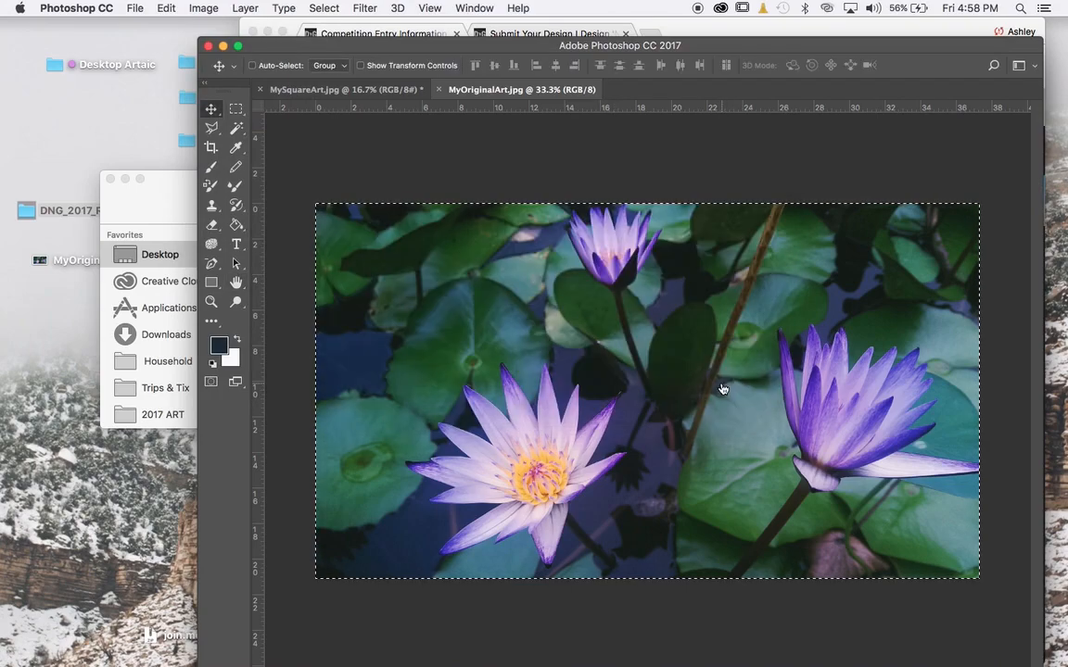
Step: Paste the copied flower artwork into MySquareArt.jpg and scale it to about 53.5% so it matches the square canvas height
left_click(347, 90)
key("super+v")
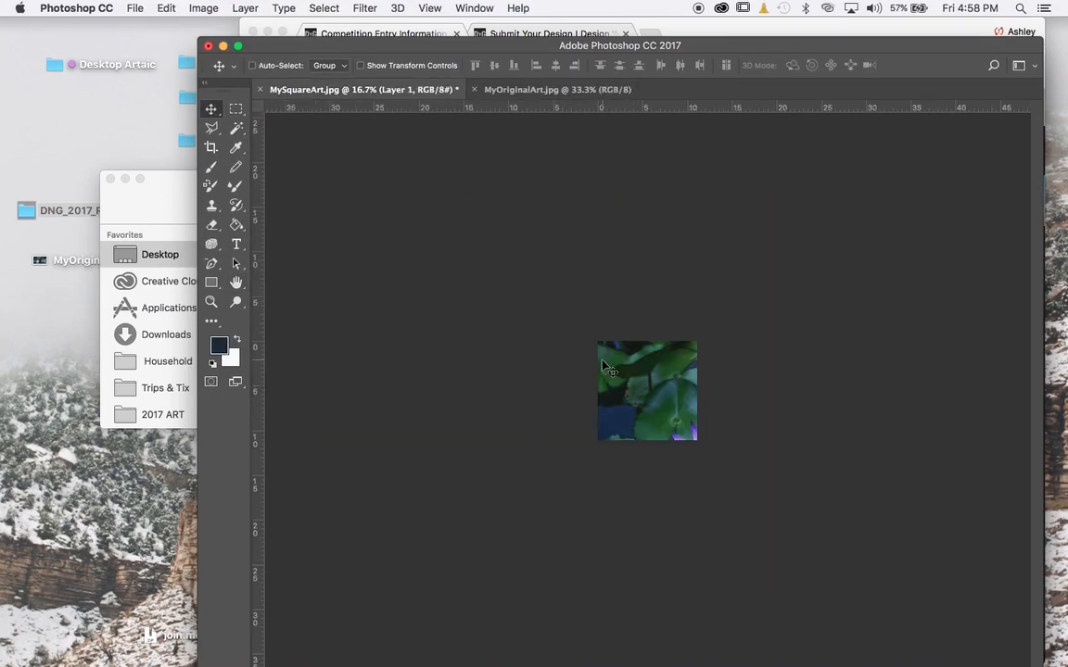
key("super+t")
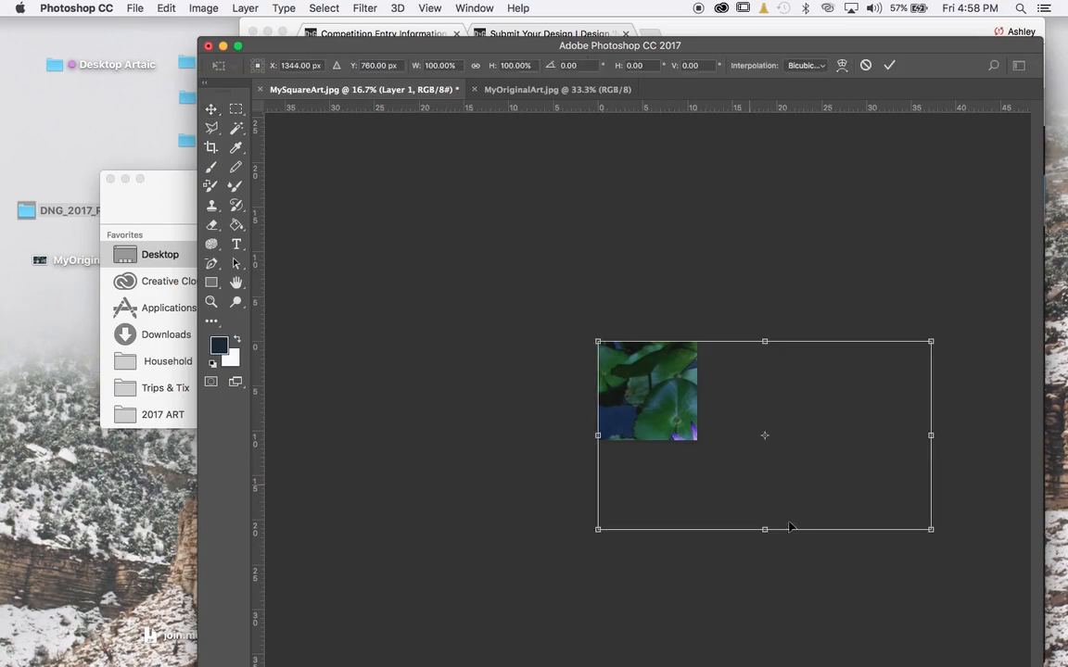
left_click_drag(930, 530, 745, 498)
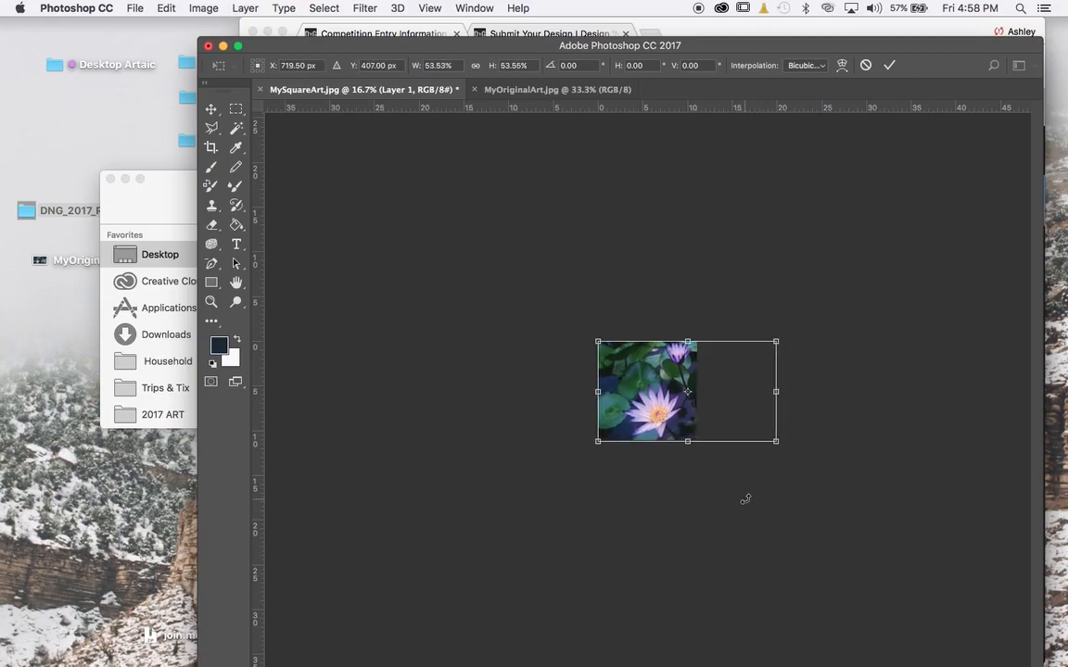
key("Return")
left_click_drag(646, 407, 646, 406)
Step: Save the square flower artwork to the Desktop in JPEG format as MySquareArt copy.jpg, accepting the JPEG options
key("super+s")
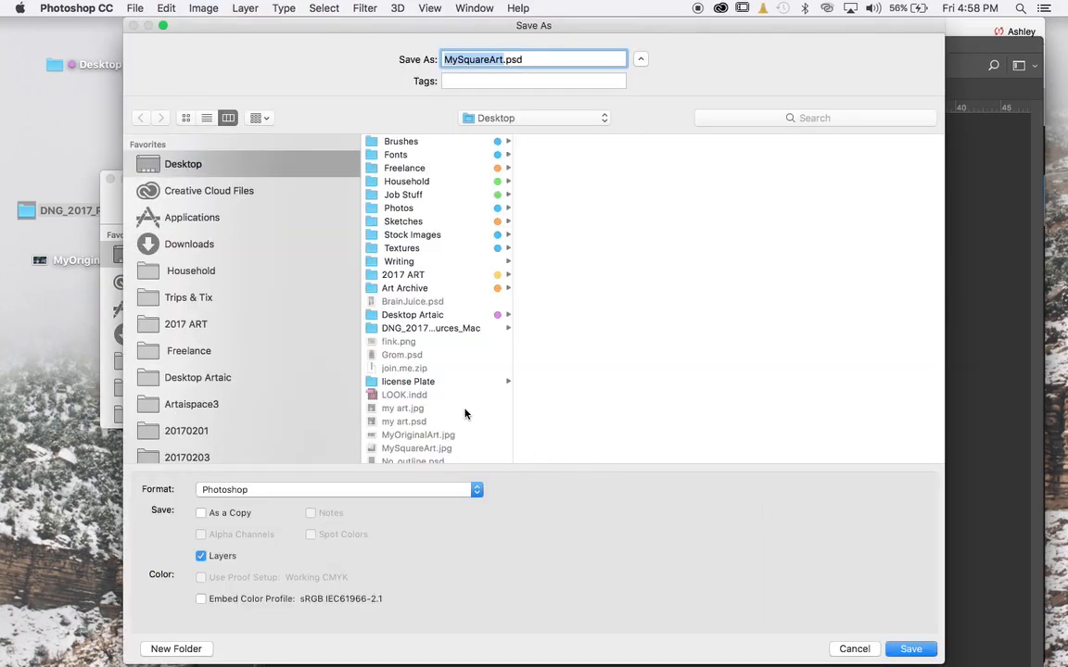
scroll(465, 416, "down", 1)
scroll(465, 415, "down", 2)
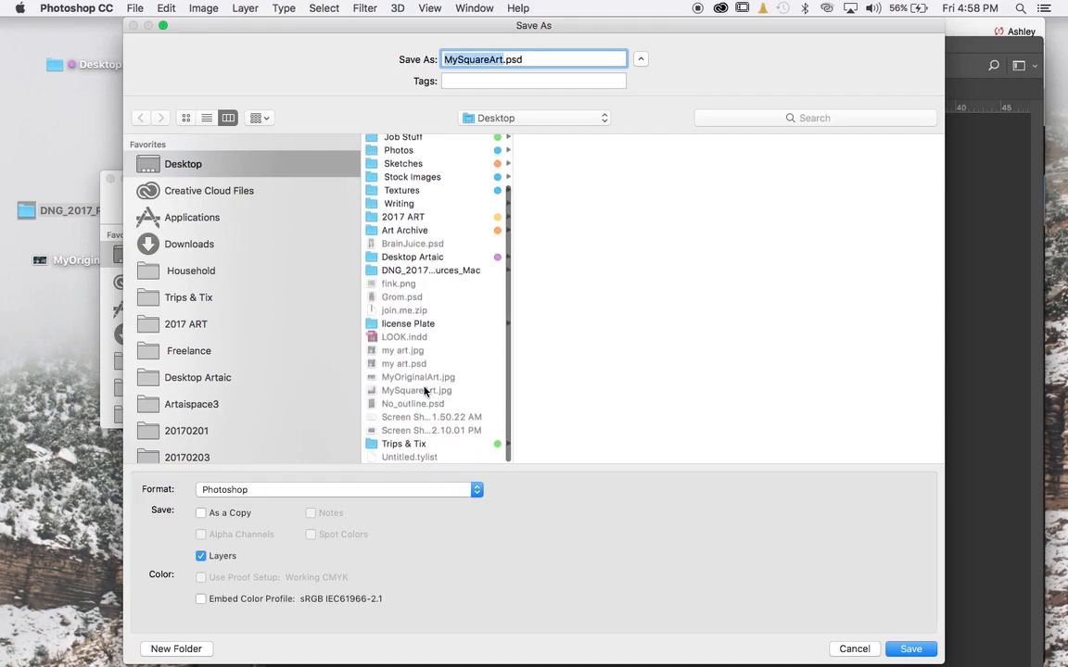
left_click(423, 391)
left_click(398, 490)
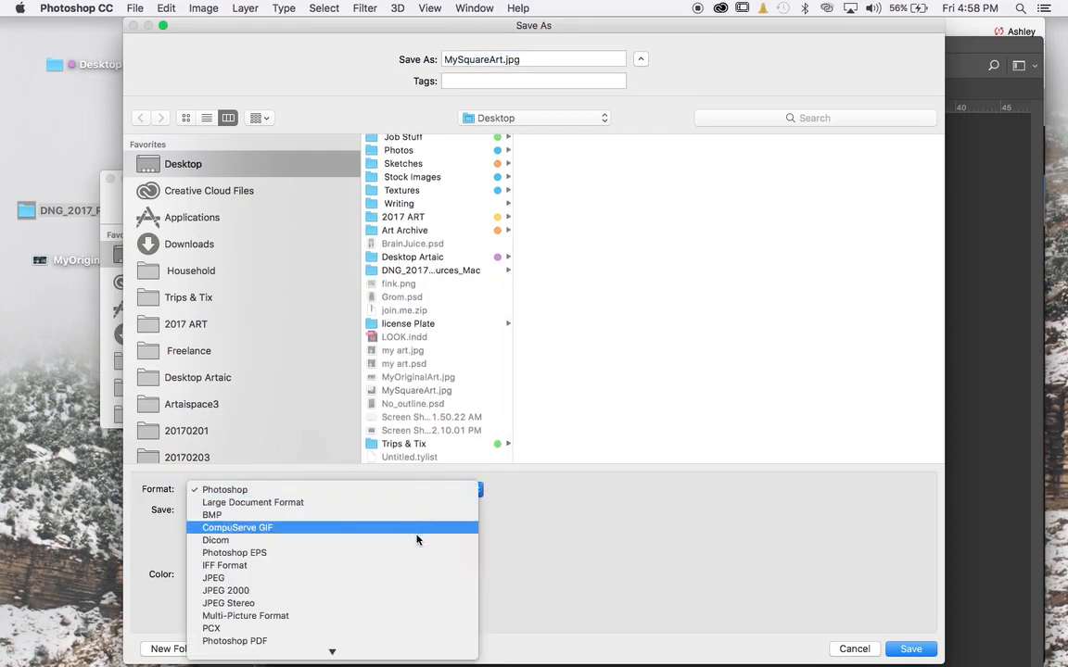
left_click(410, 578)
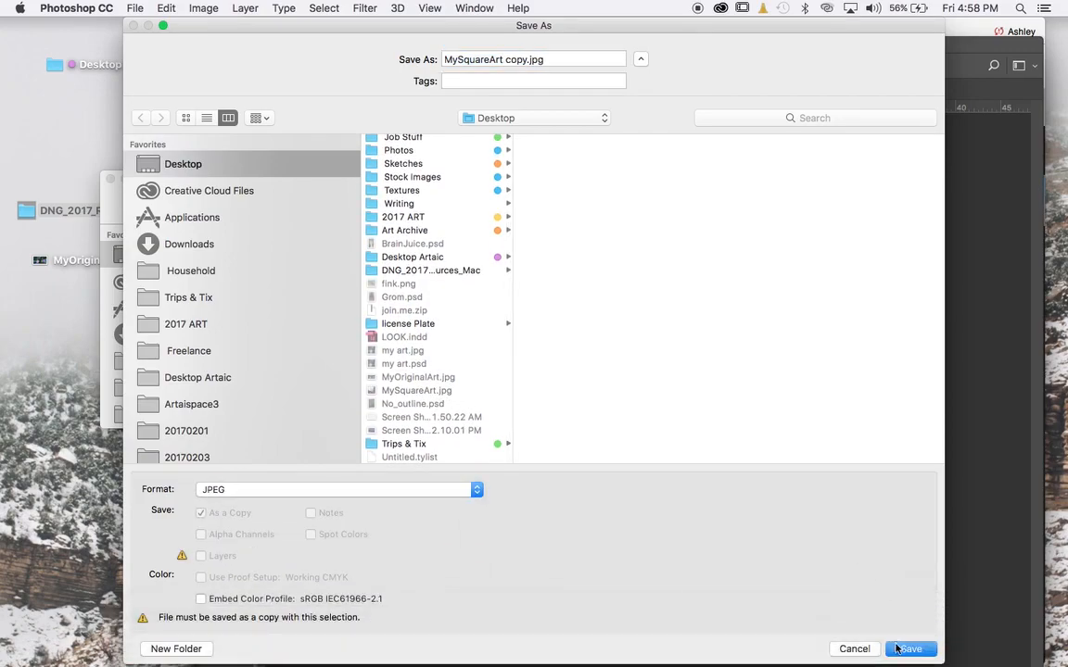
left_click(903, 651)
left_click(623, 202)
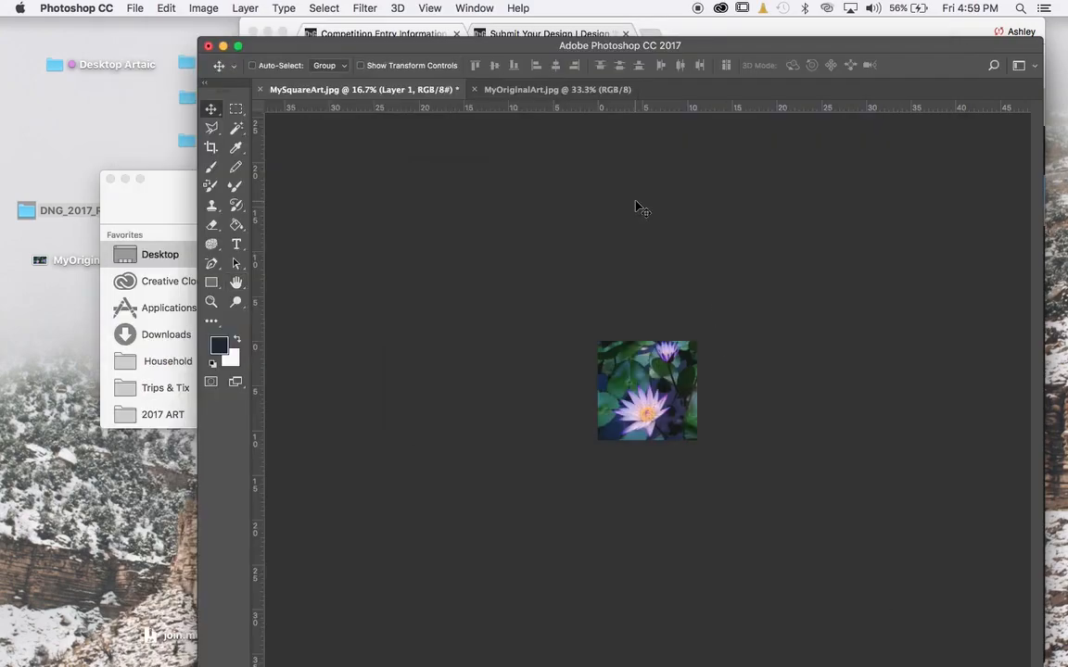
Step: Switch to Tylist and open Mosaic_Template.tylist from the DNG_2017 resources folder on the Desktop
left_click(858, 631)
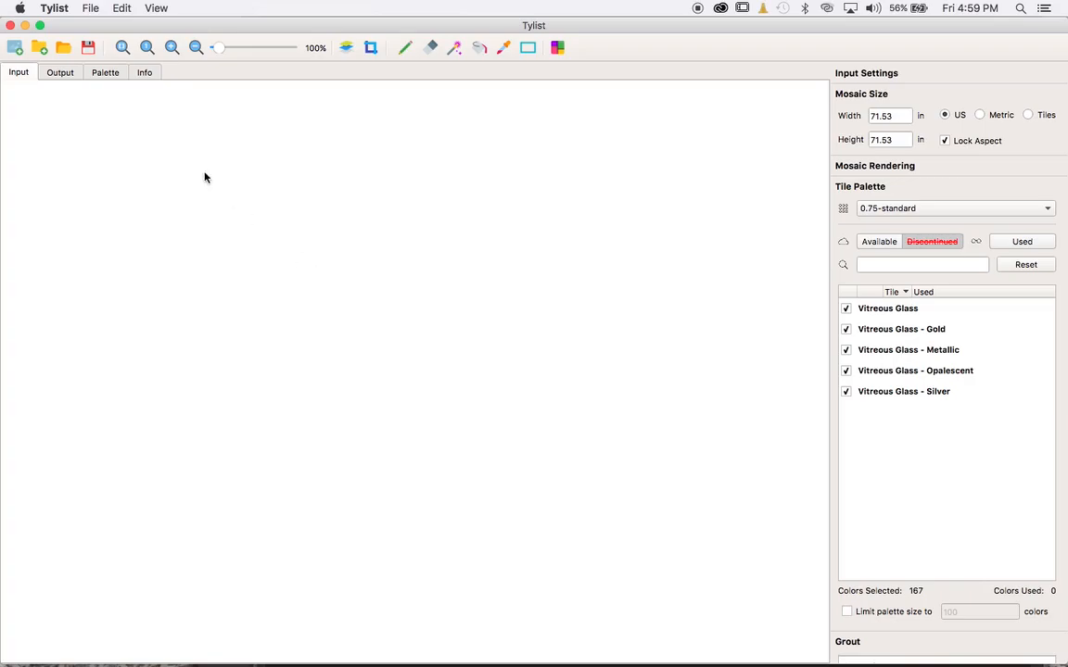
left_click(65, 56)
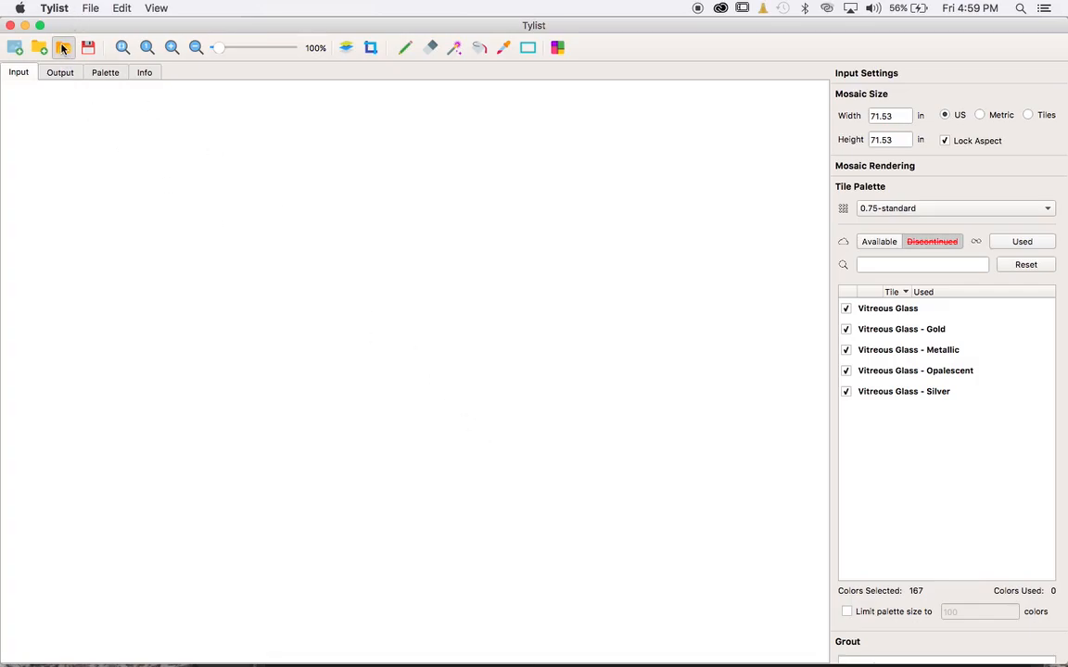
left_click(64, 53)
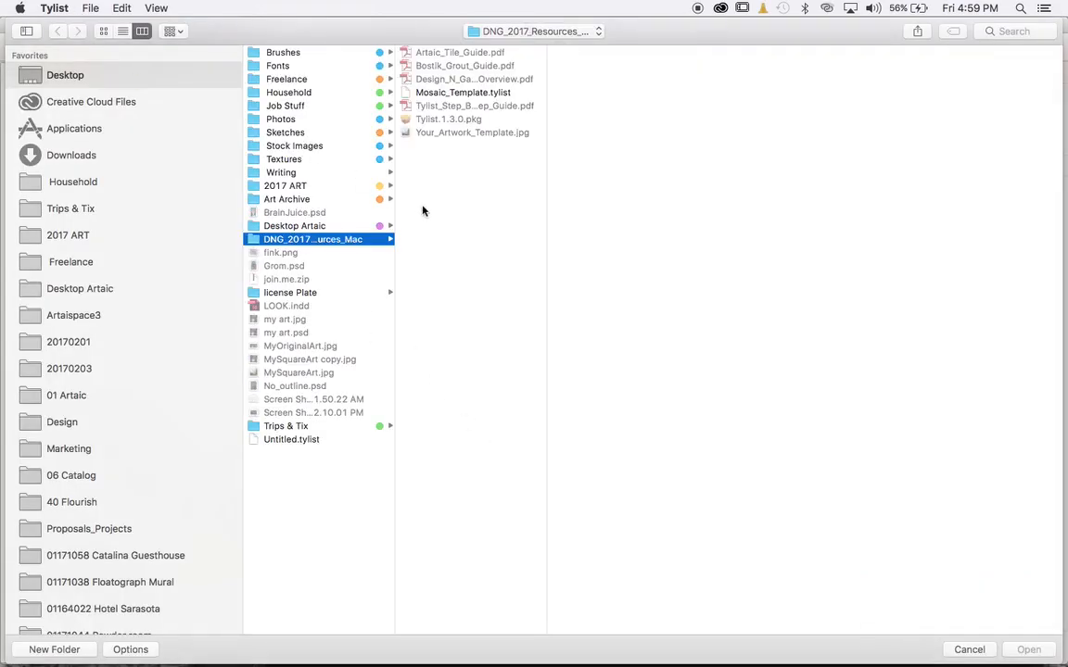
left_click(467, 94)
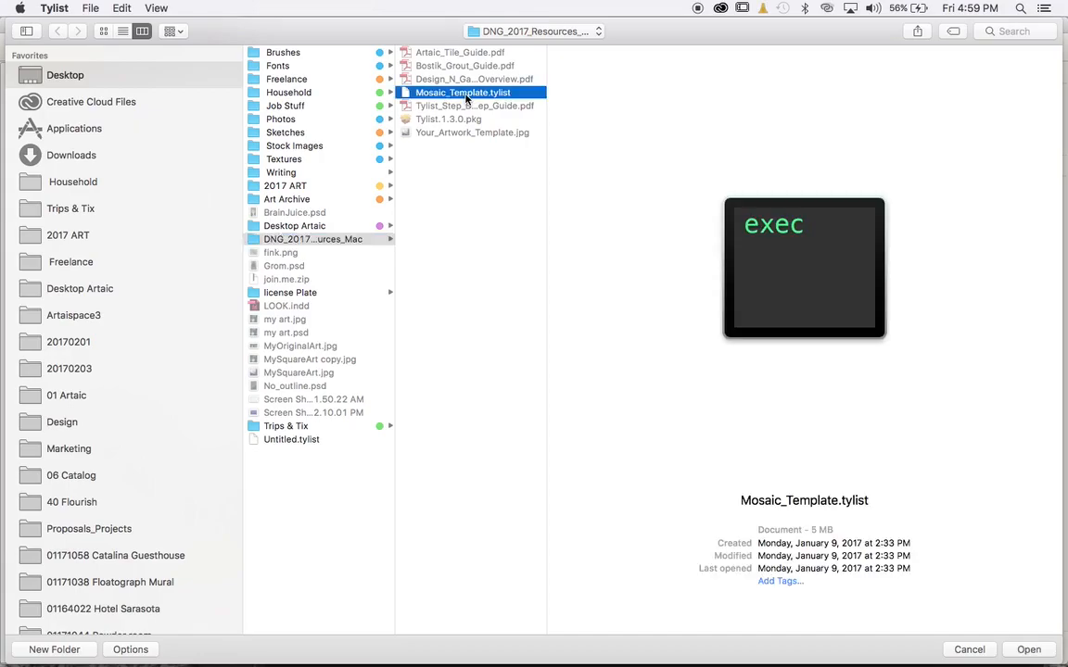
left_click(1023, 651)
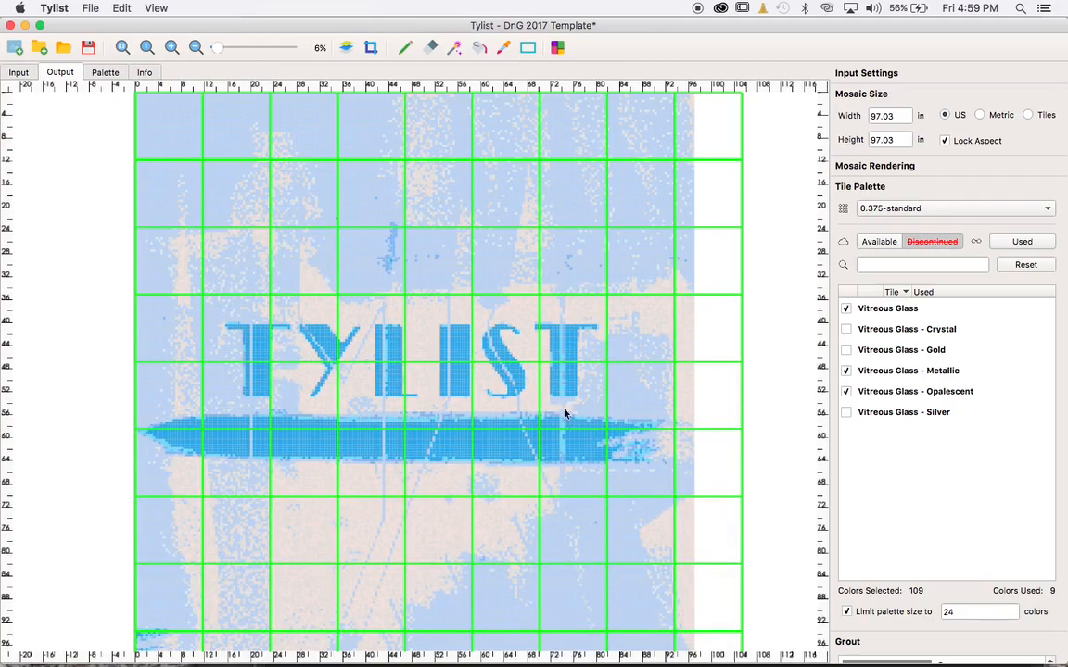
scroll(527, 393, "down", 2)
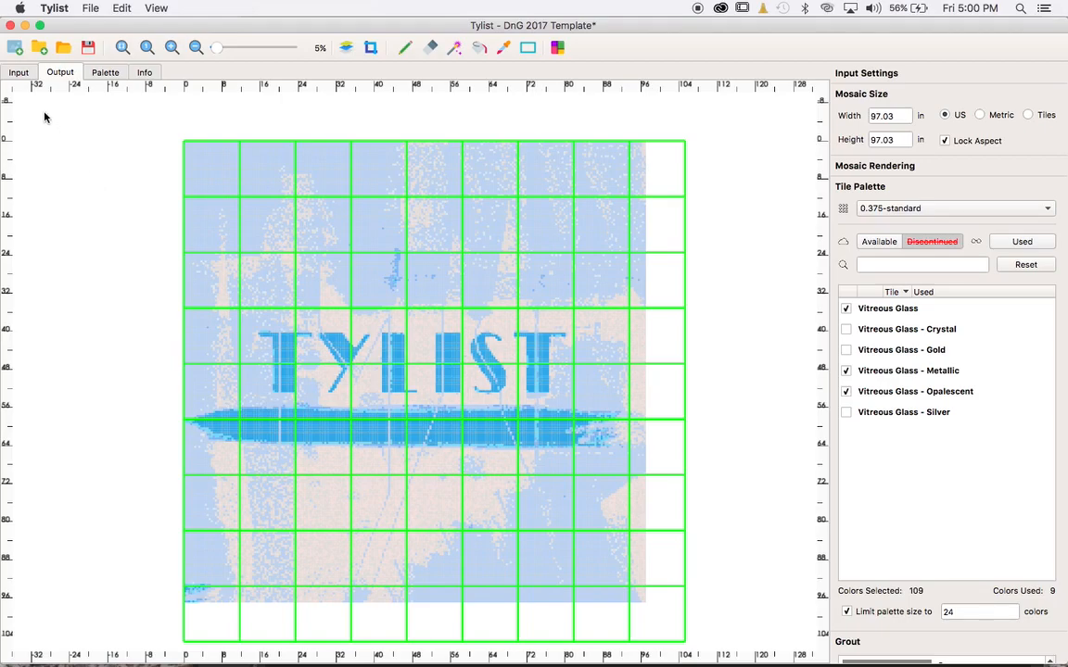
Step: Load MySquareArt copy.jpg from the Desktop as the new input image without saving the current template project
left_click(16, 51)
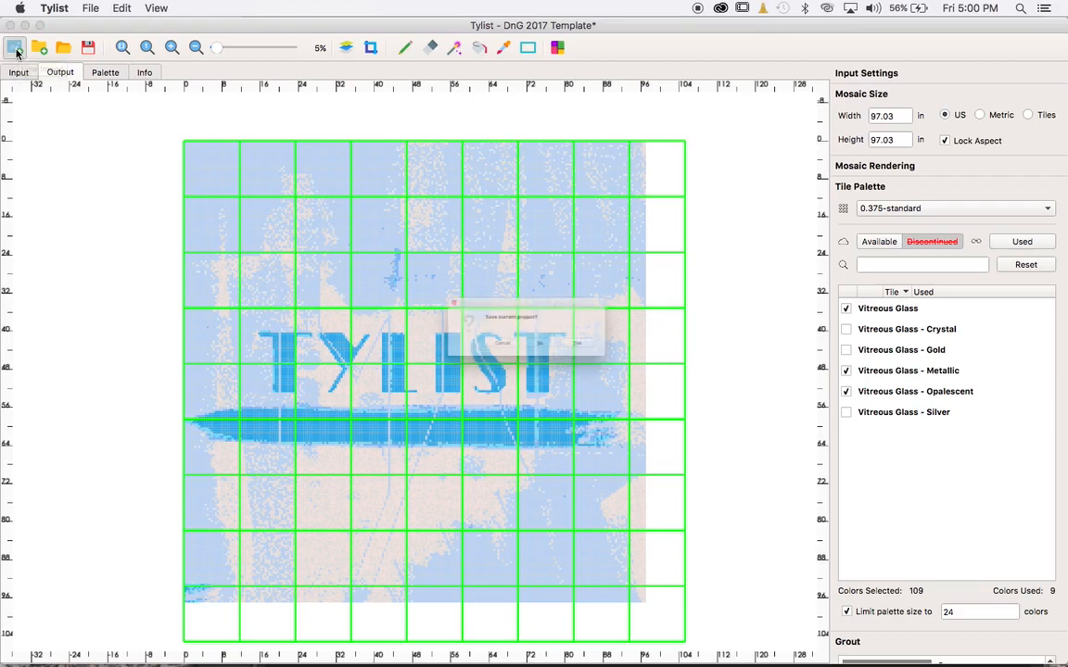
left_click(549, 355)
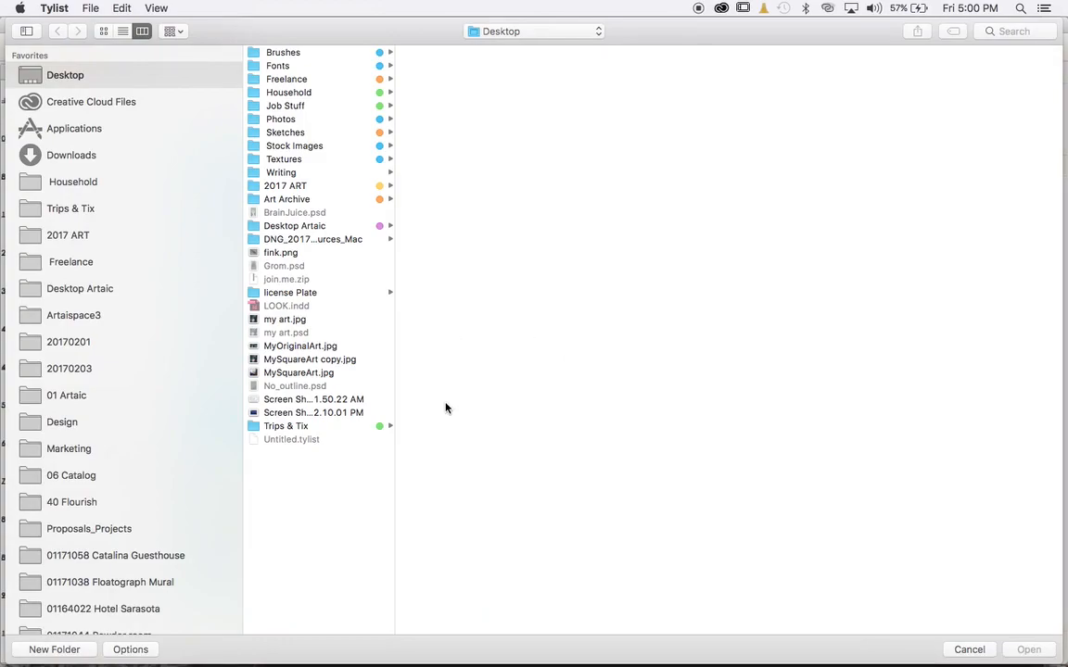
left_click(316, 373)
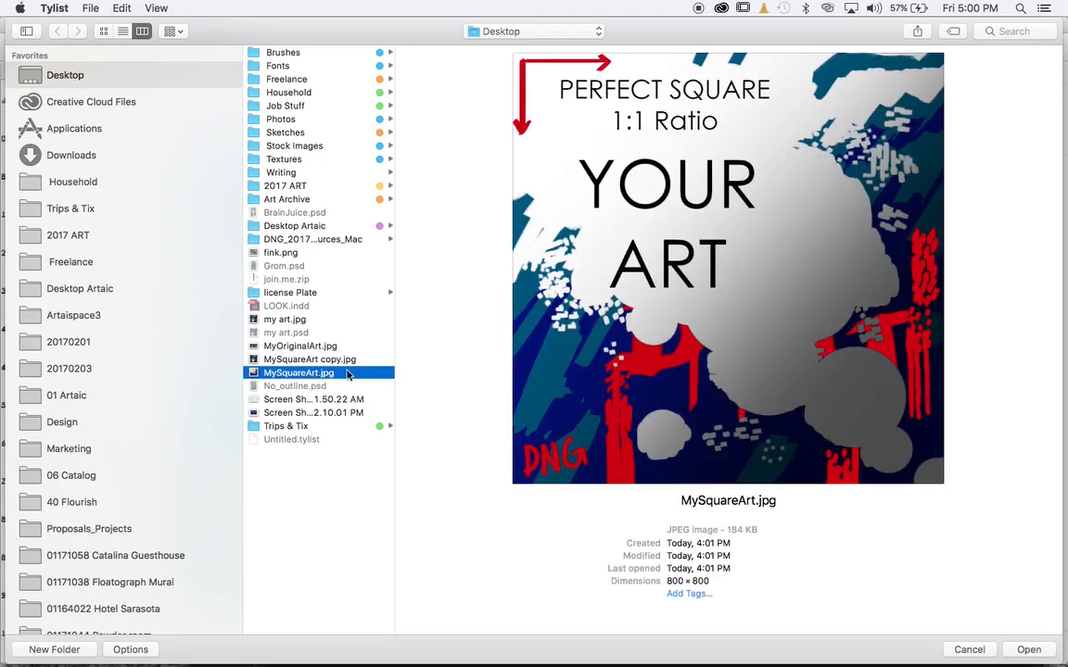
left_click(338, 362)
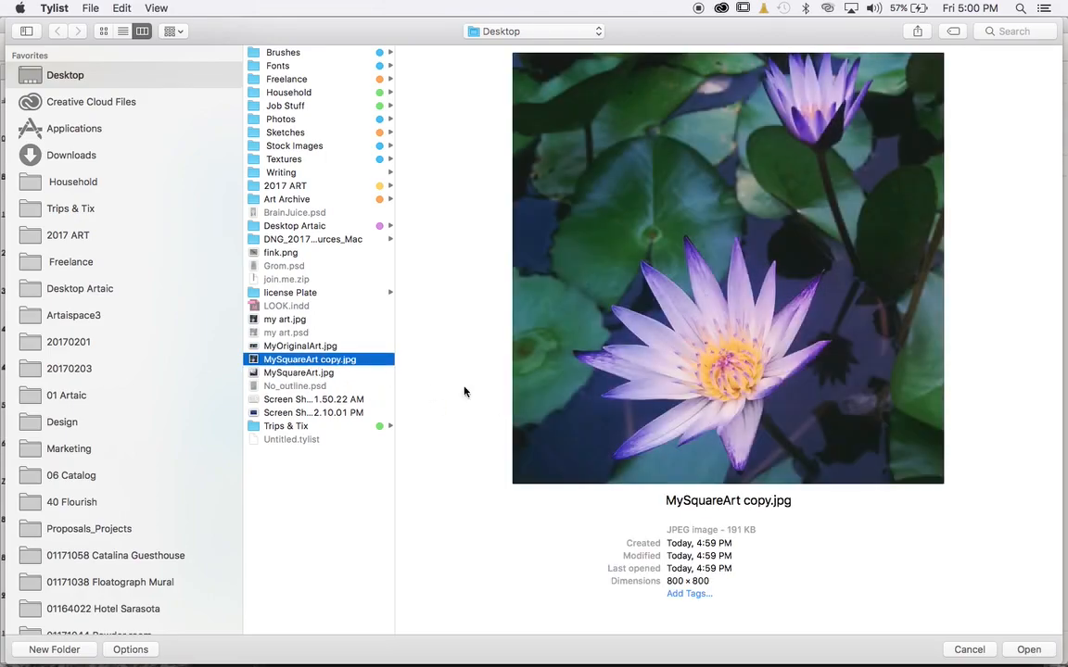
left_click(1027, 650)
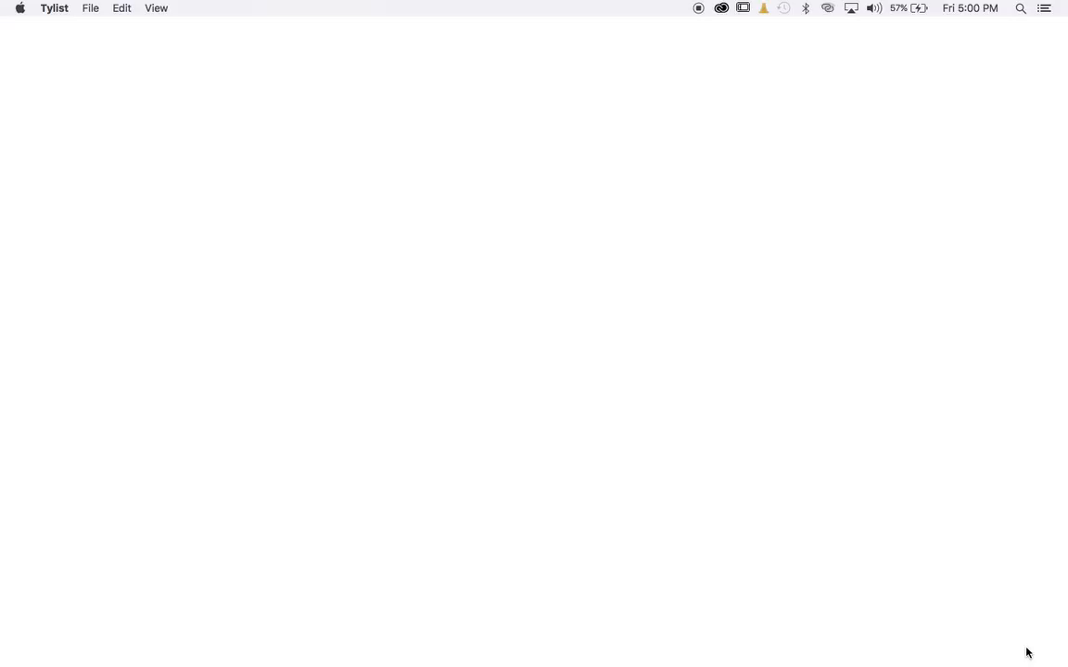
scroll(449, 455, "down", 3)
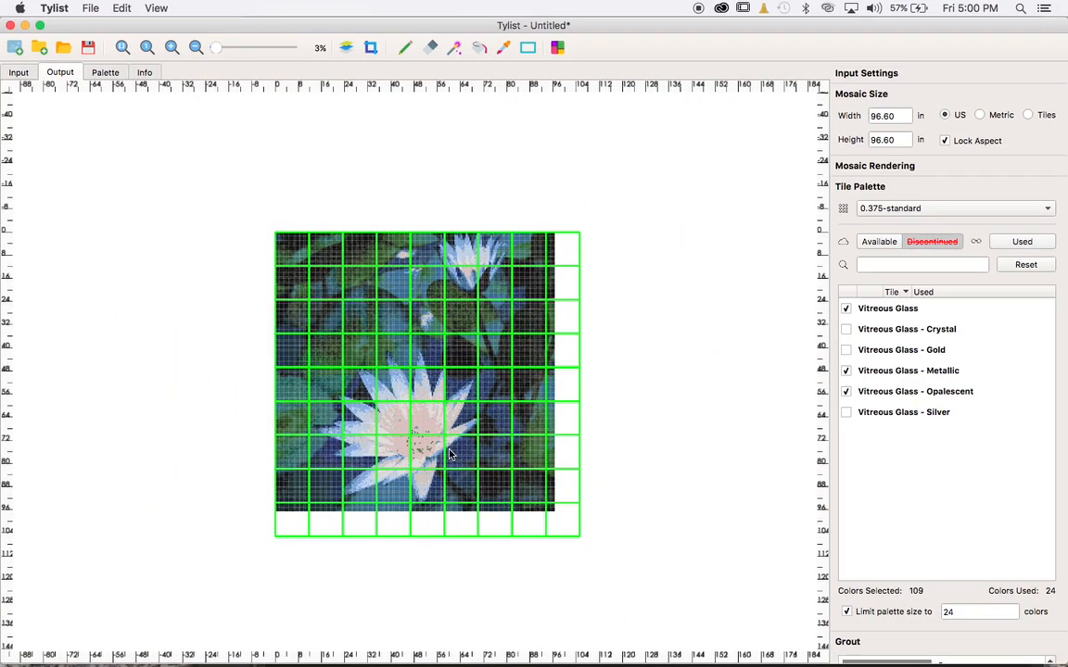
Step: Look through the new project's input image, mosaic output, tile palette and project info
left_click(23, 73)
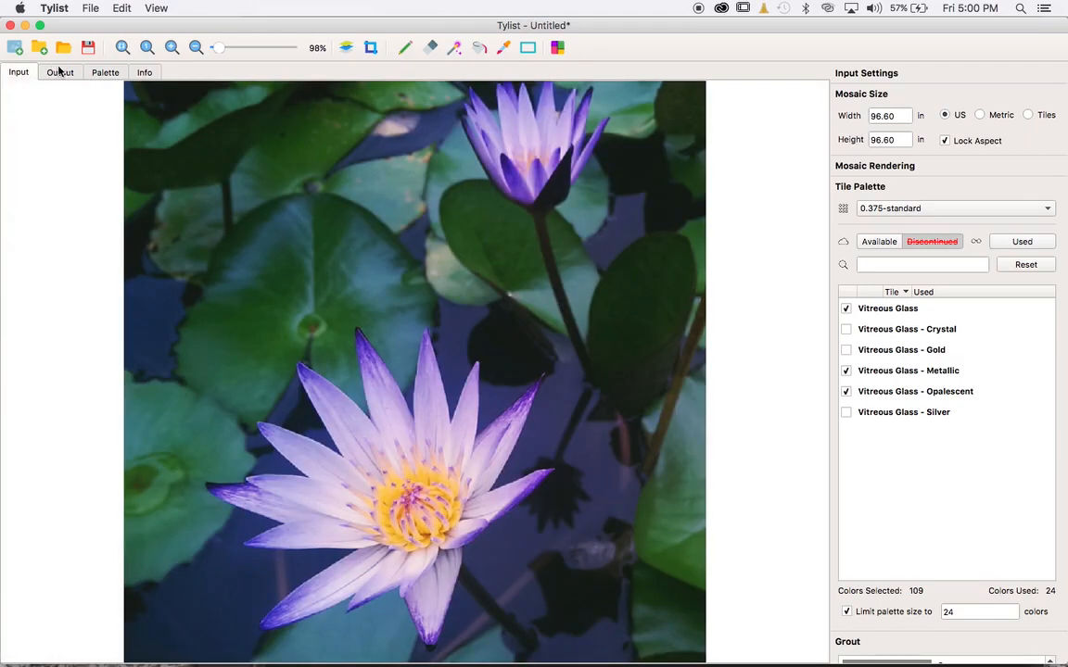
left_click(57, 70)
left_click(111, 73)
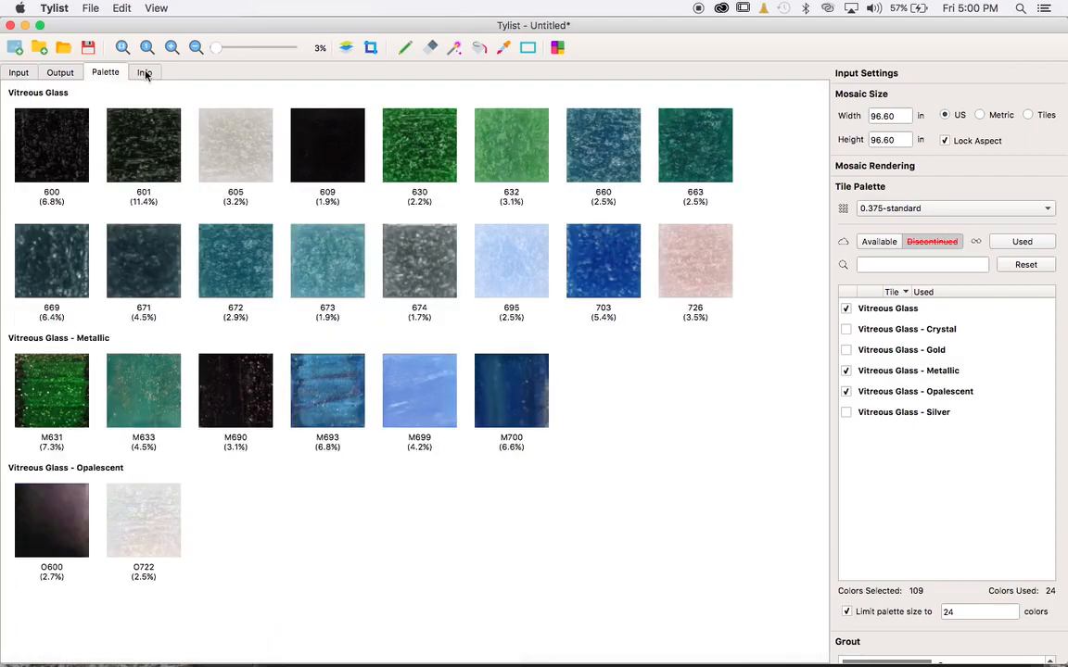
left_click(141, 73)
left_click(20, 74)
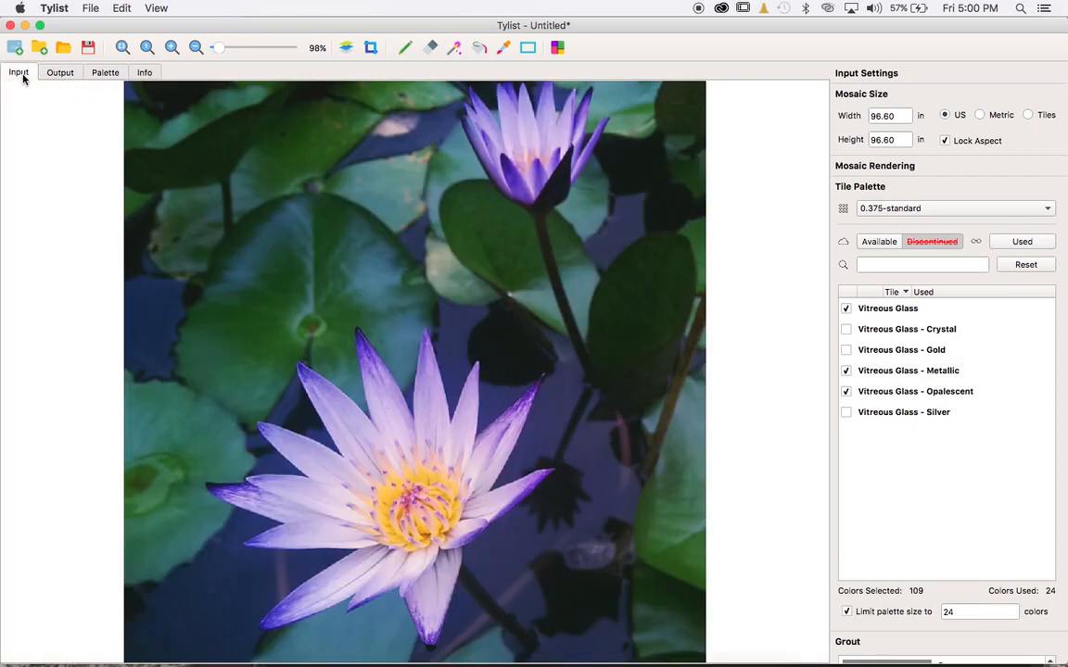
scroll(301, 313, "down", 5)
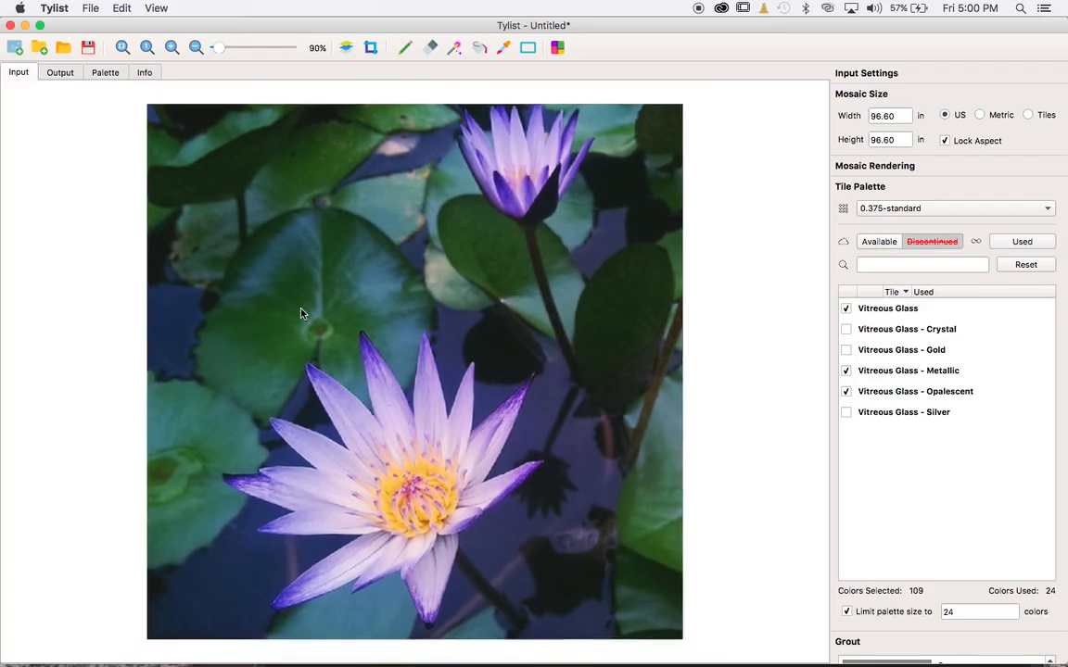
Step: Examine the mosaic output at tile level and as a whole, along with the used tile colors and project specifications
left_click(60, 74)
scroll(359, 284, "up", 8)
scroll(360, 284, "up", 6)
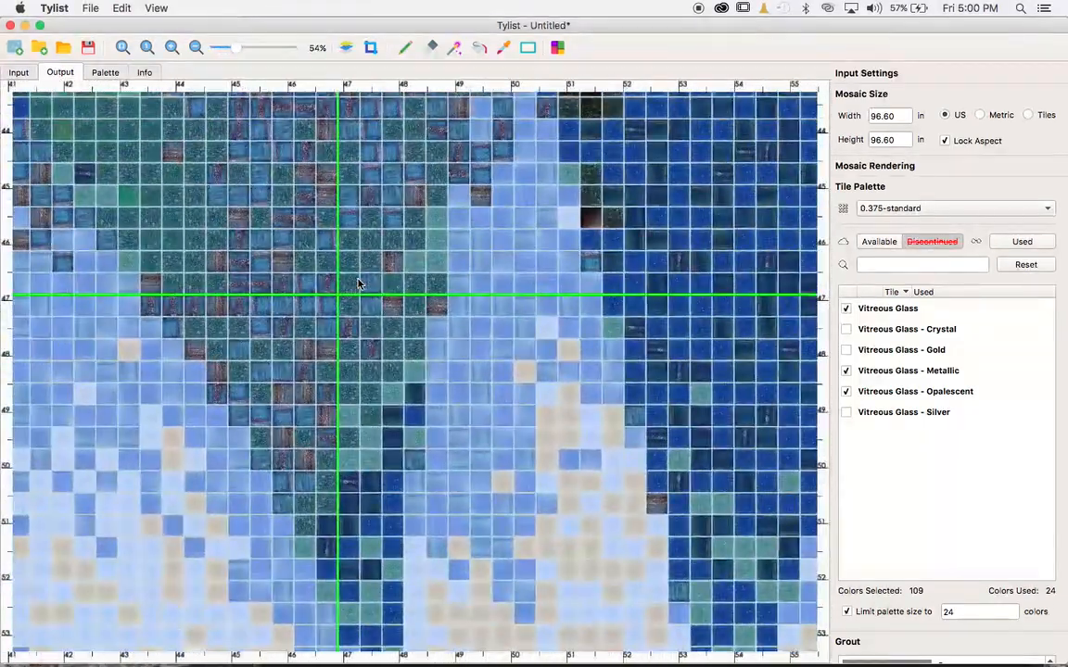
scroll(360, 285, "down", 12)
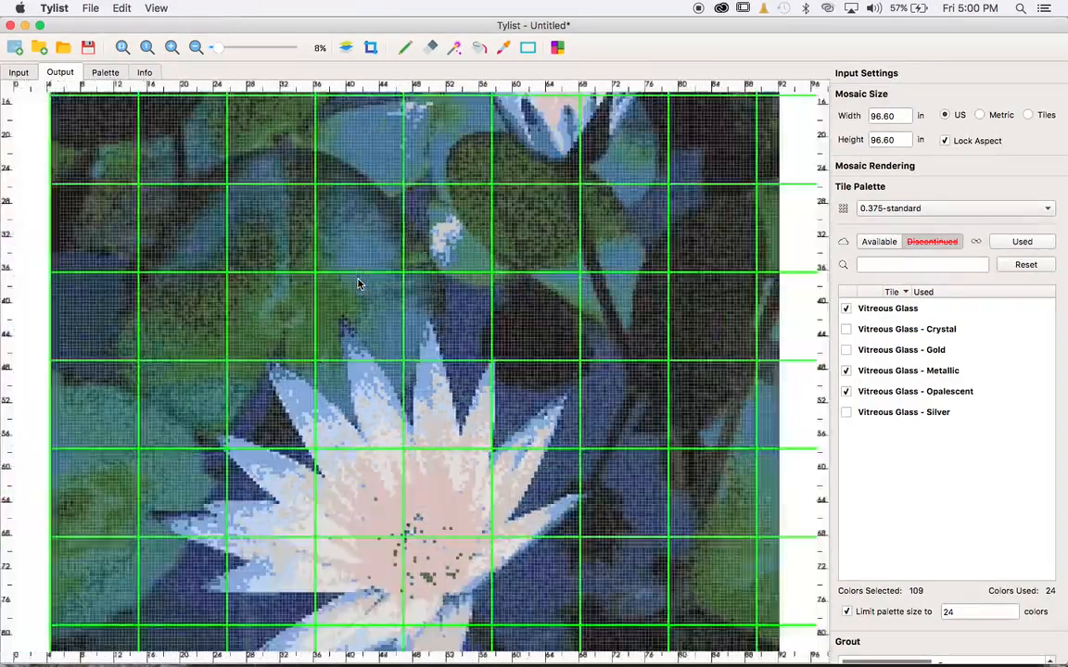
scroll(360, 285, "up", 3)
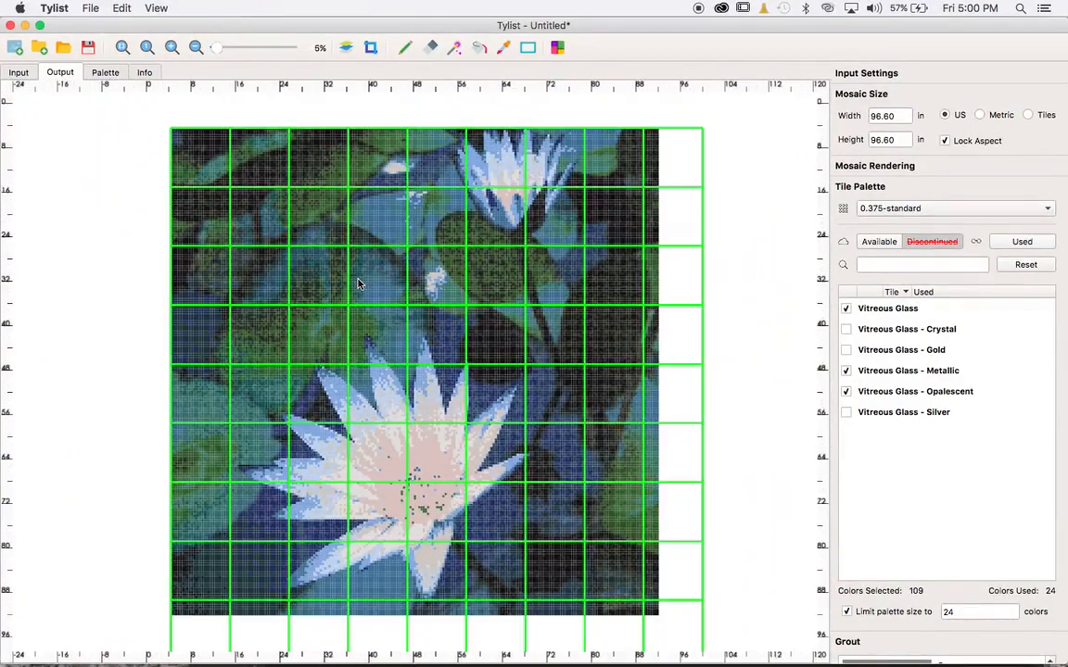
left_click(106, 74)
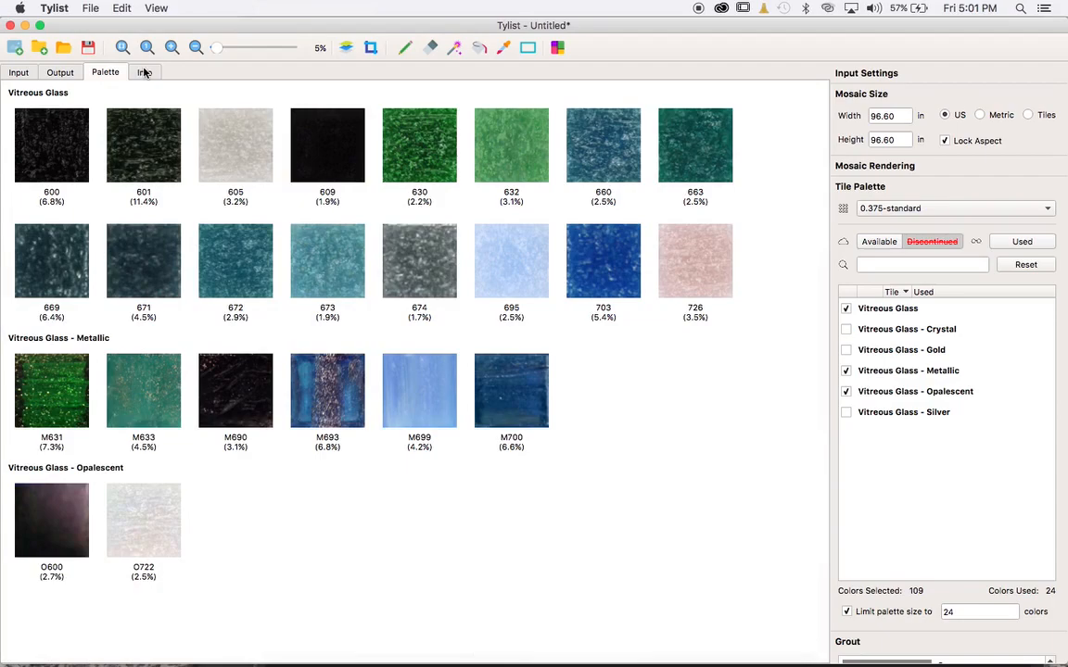
left_click(137, 71)
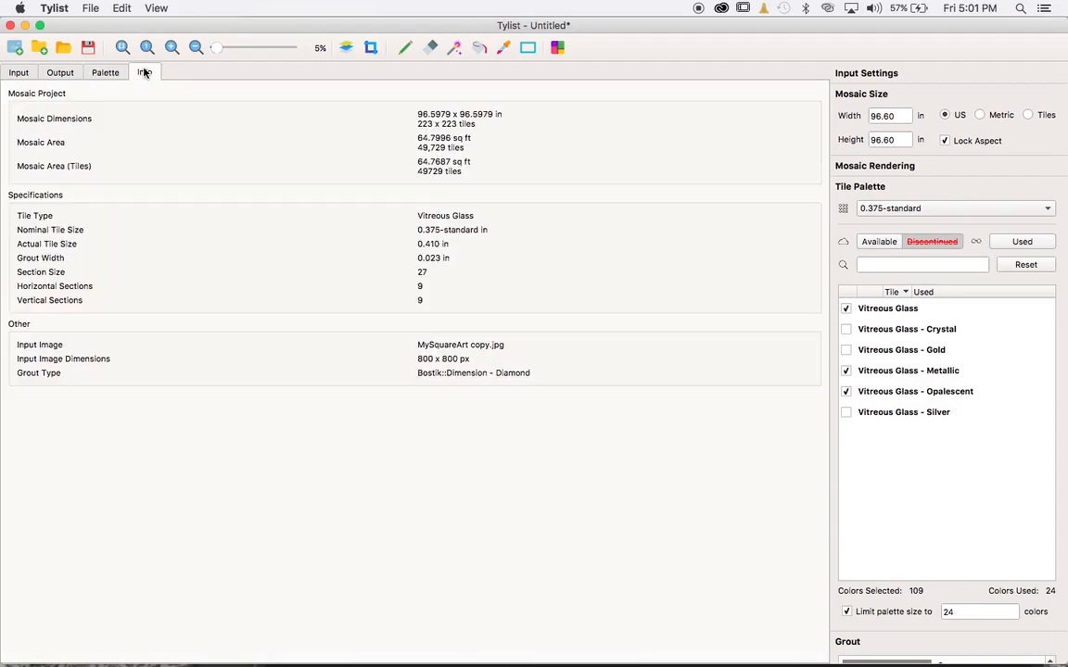
left_click(57, 74)
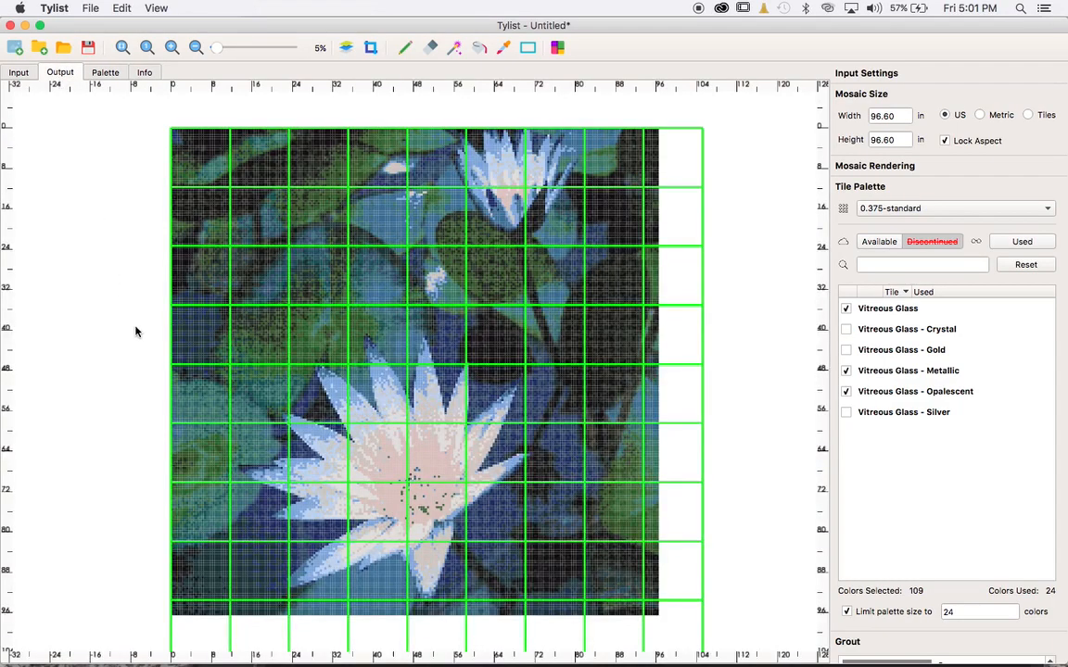
scroll(112, 408, "down", 2)
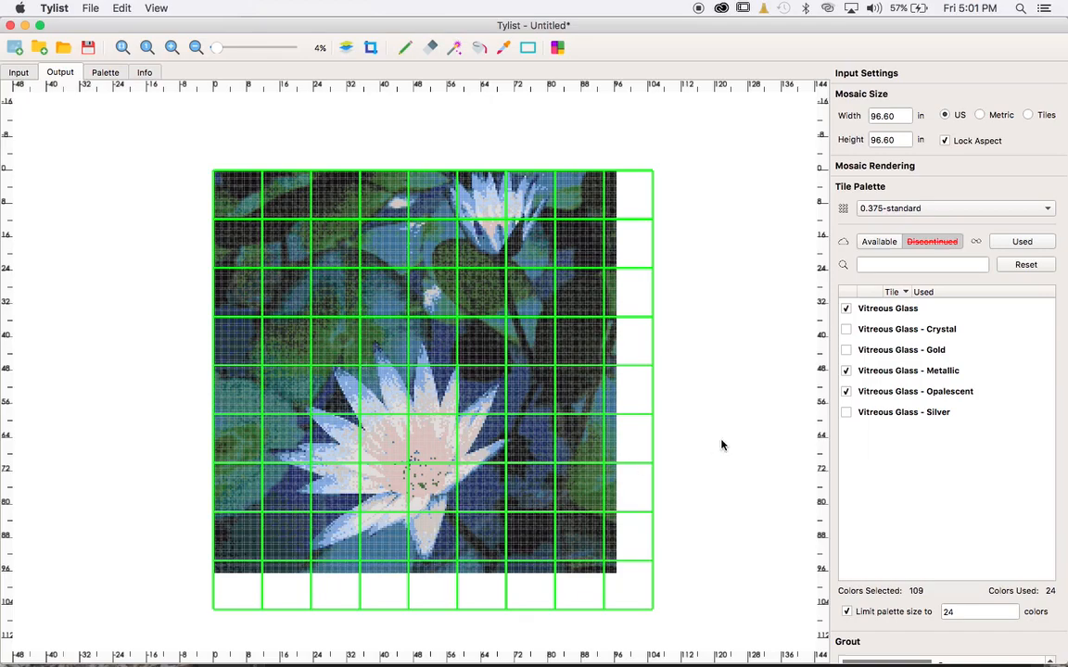
Step: Hide the green section grid and collapse the Mosaic Size, Tile Palette and Grout settings, leaving only Input Settings expanded
key("super+g")
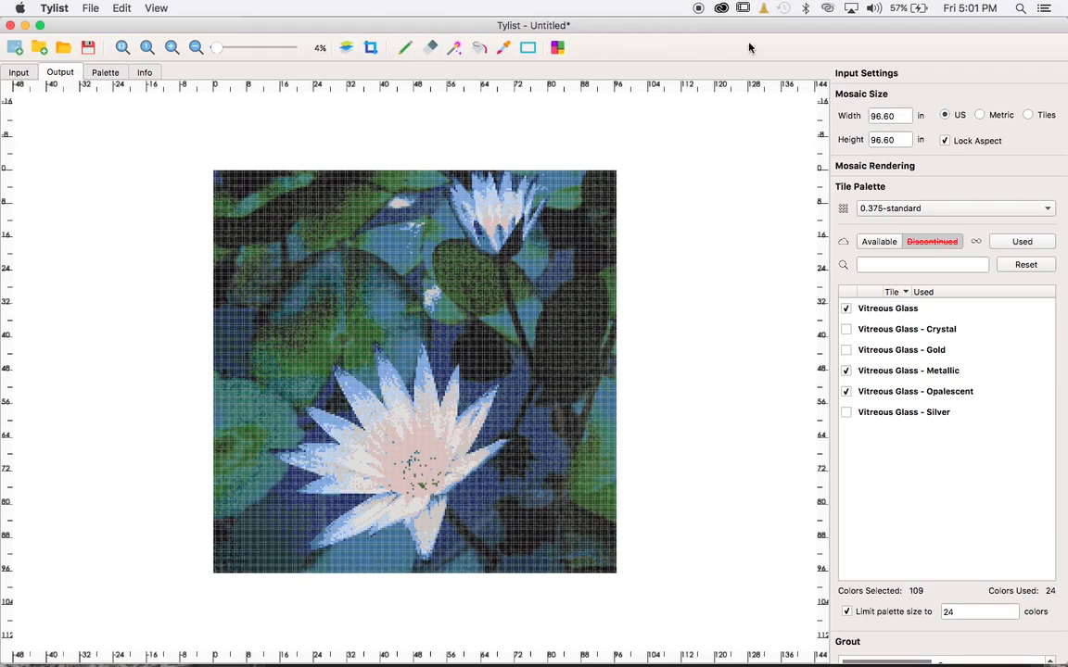
left_click(853, 95)
left_click(855, 137)
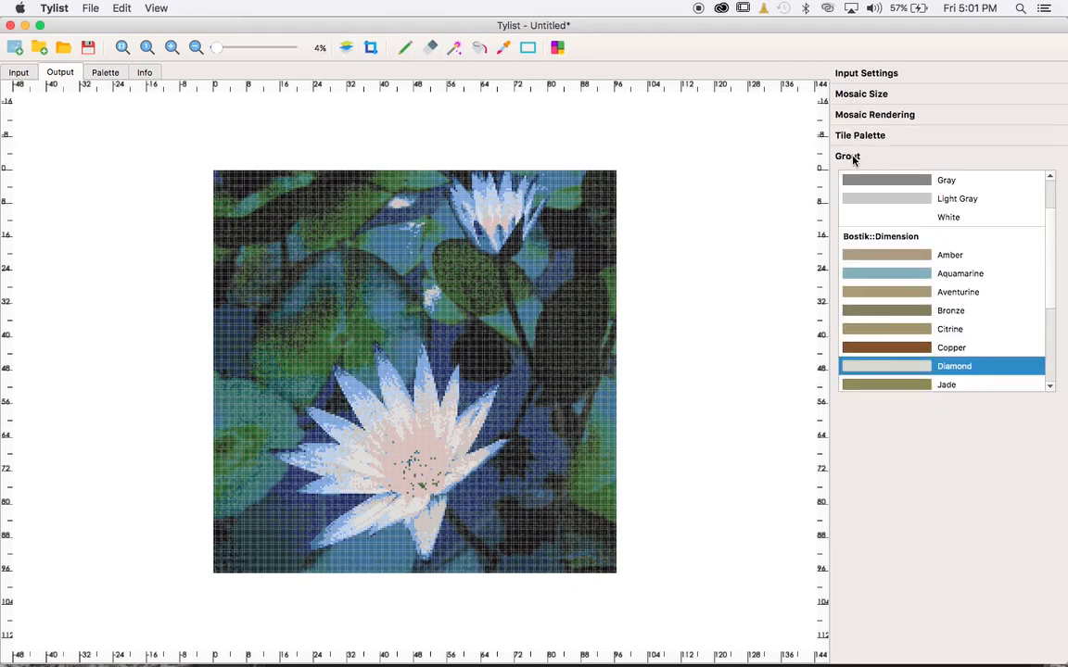
left_click(853, 157)
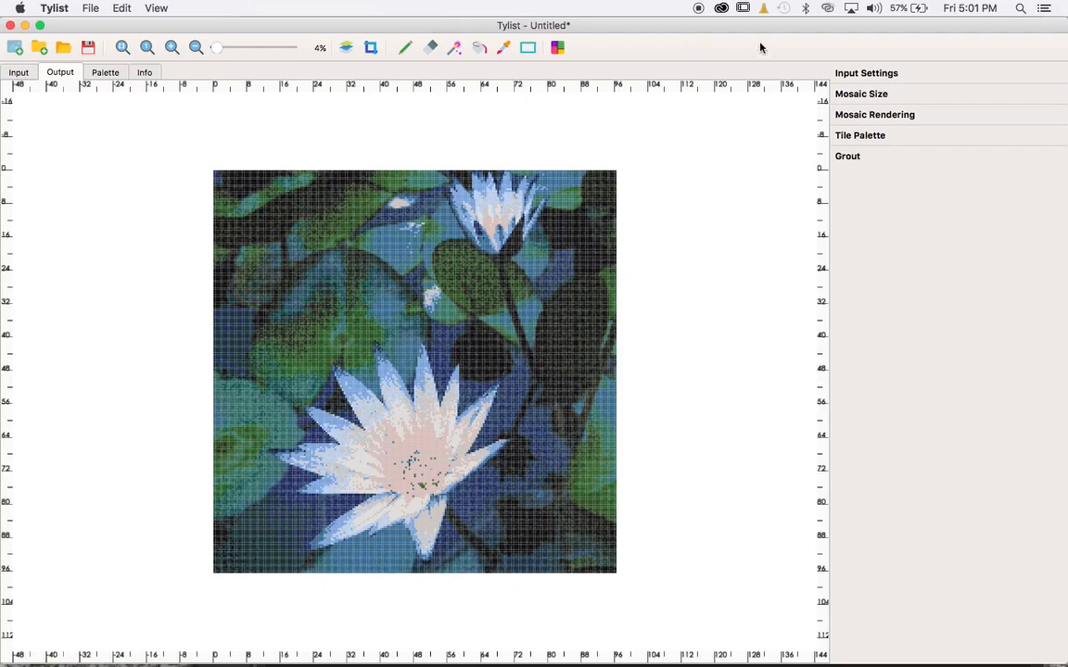
left_click(885, 75)
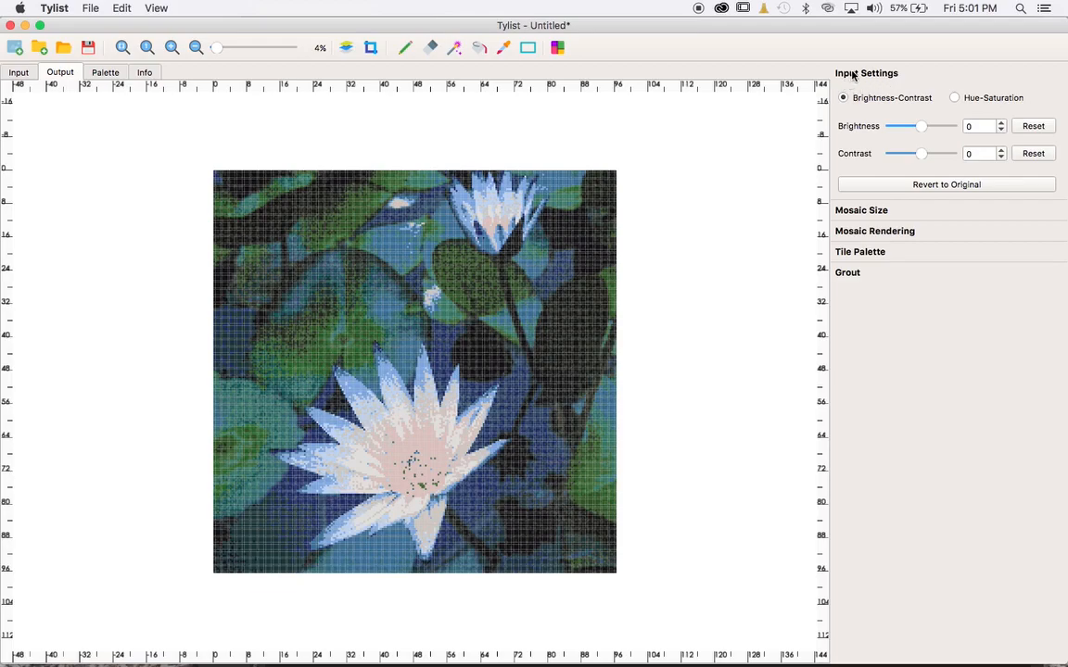
left_click(853, 75)
left_click(853, 75)
Step: Try a brightness of -85 on the input image, revert it to the original and view the input artwork
mouse_move(921, 126)
left_mouse_down()
mouse_move(948, 127)
mouse_move(901, 127)
left_mouse_up()
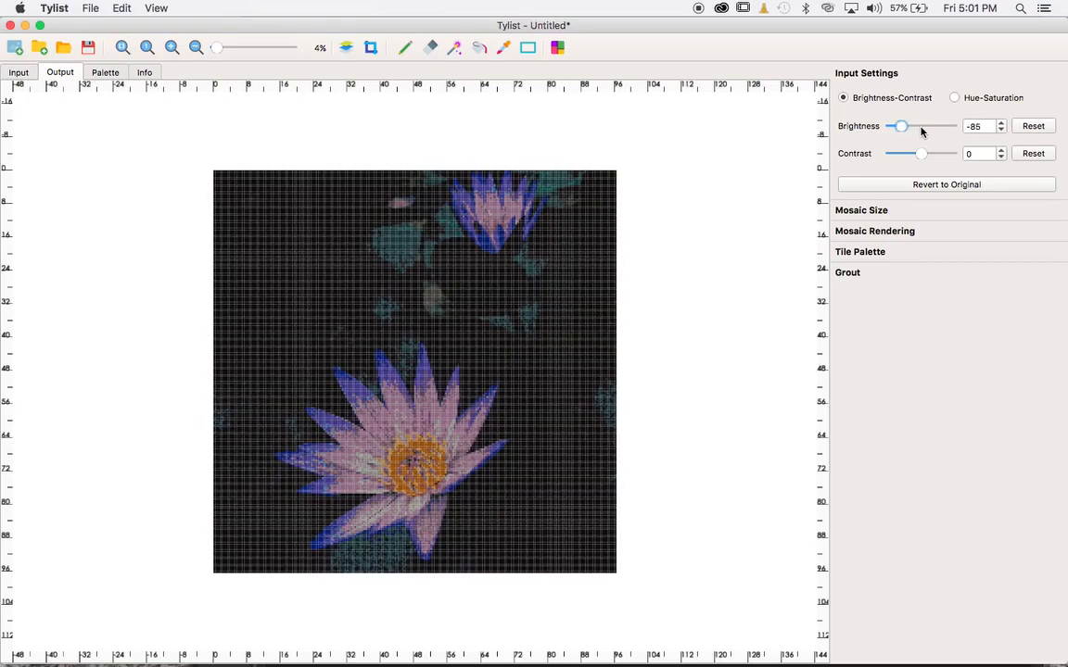
left_click(922, 129)
left_click(923, 186)
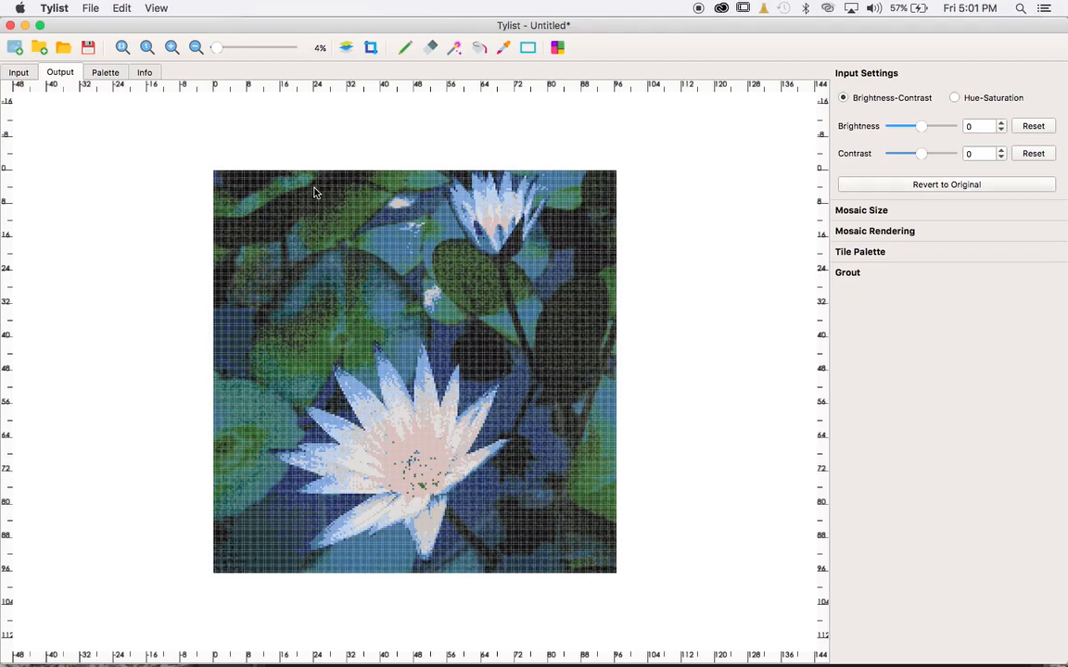
left_click(22, 73)
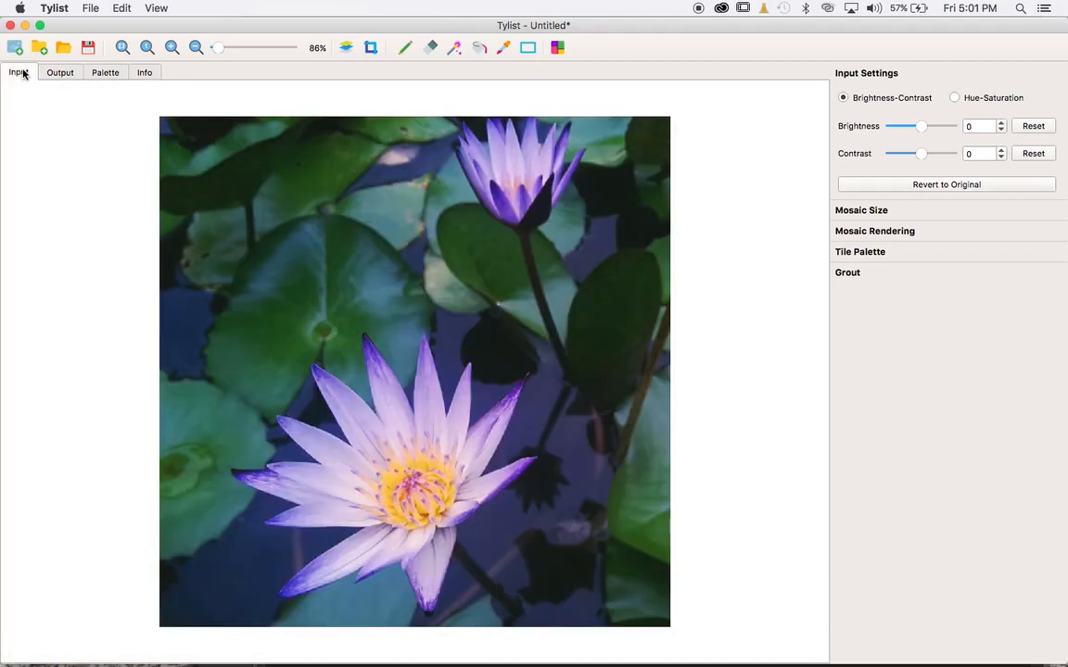
Step: Try a brightness of 97 on the input image and revert it to the original
left_click(942, 129)
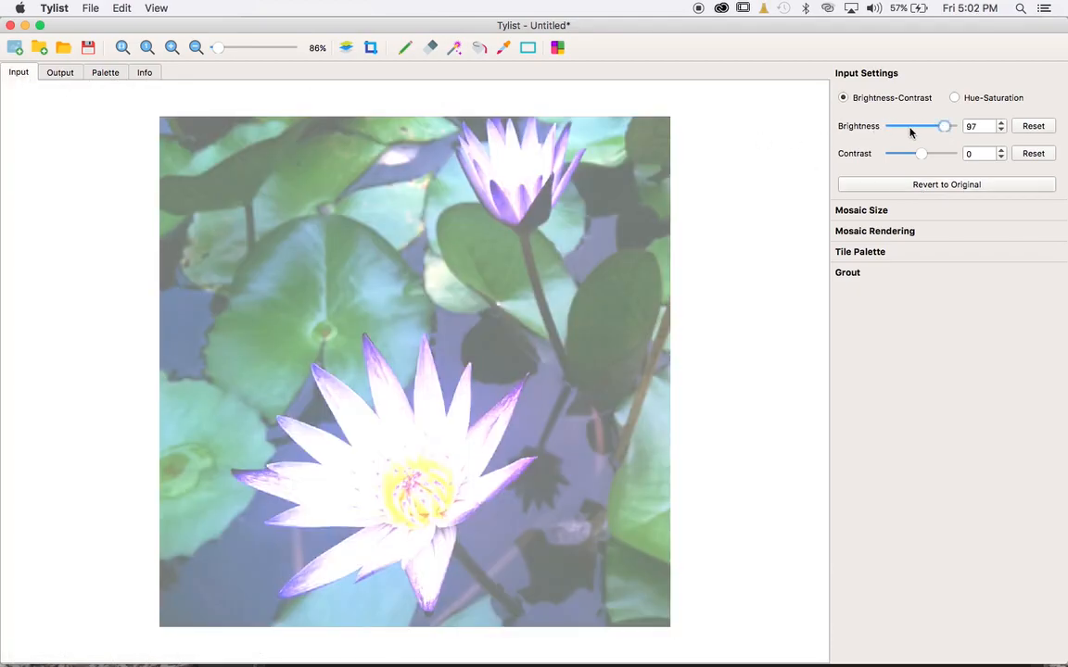
left_click(909, 133)
left_click(932, 182)
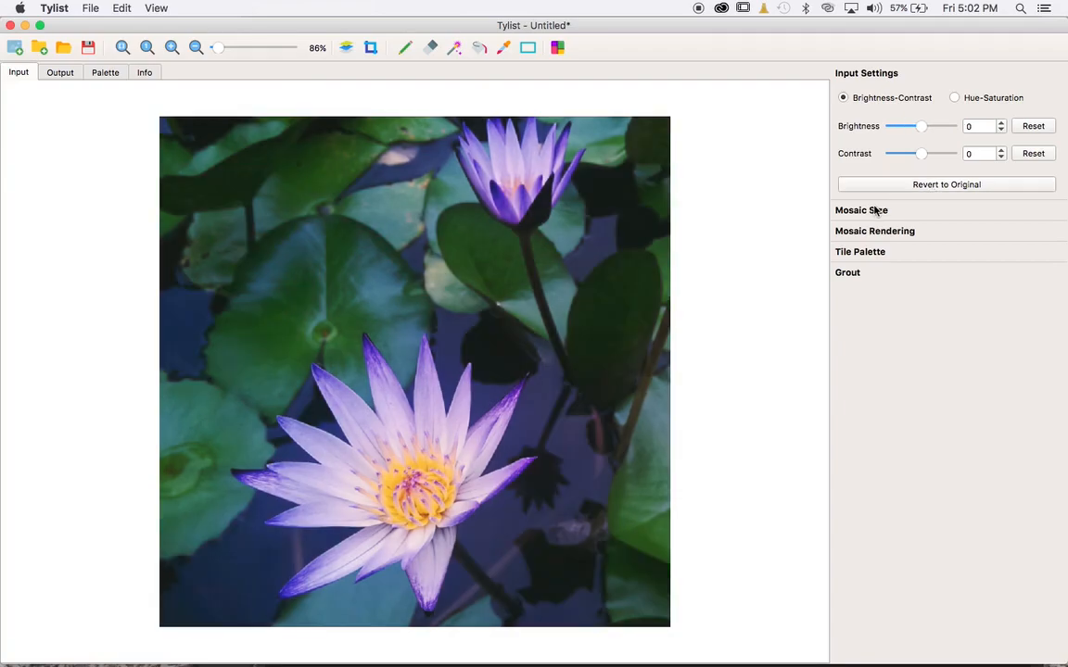
Step: Show the mosaic output and review the Mosaic Size settings and the Mosaic Rendering style options
left_click(876, 211)
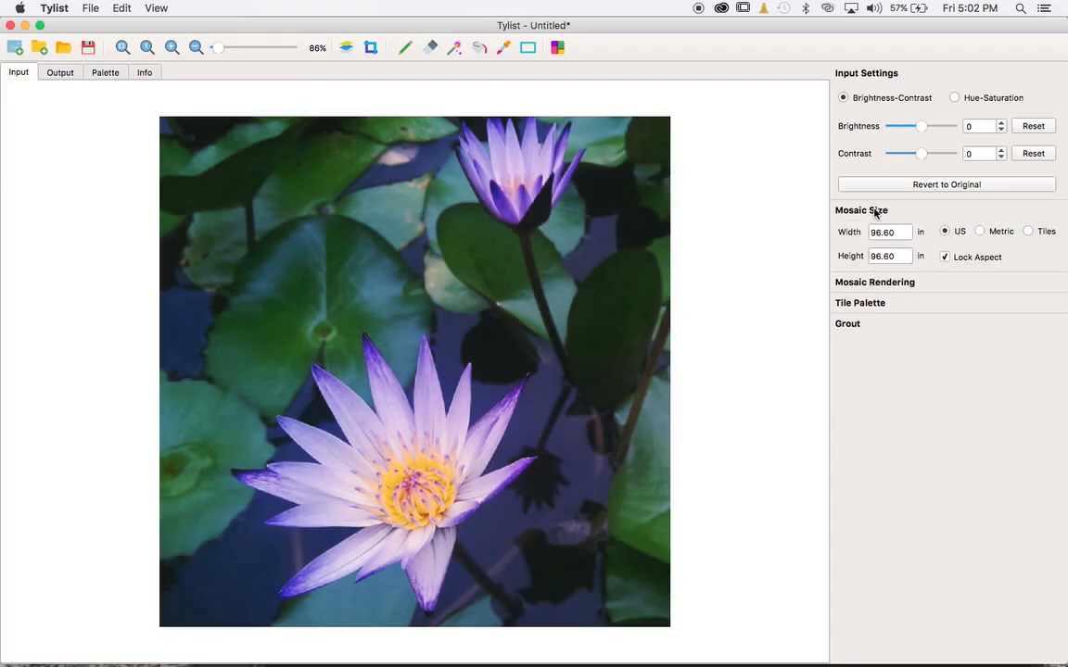
left_click(72, 75)
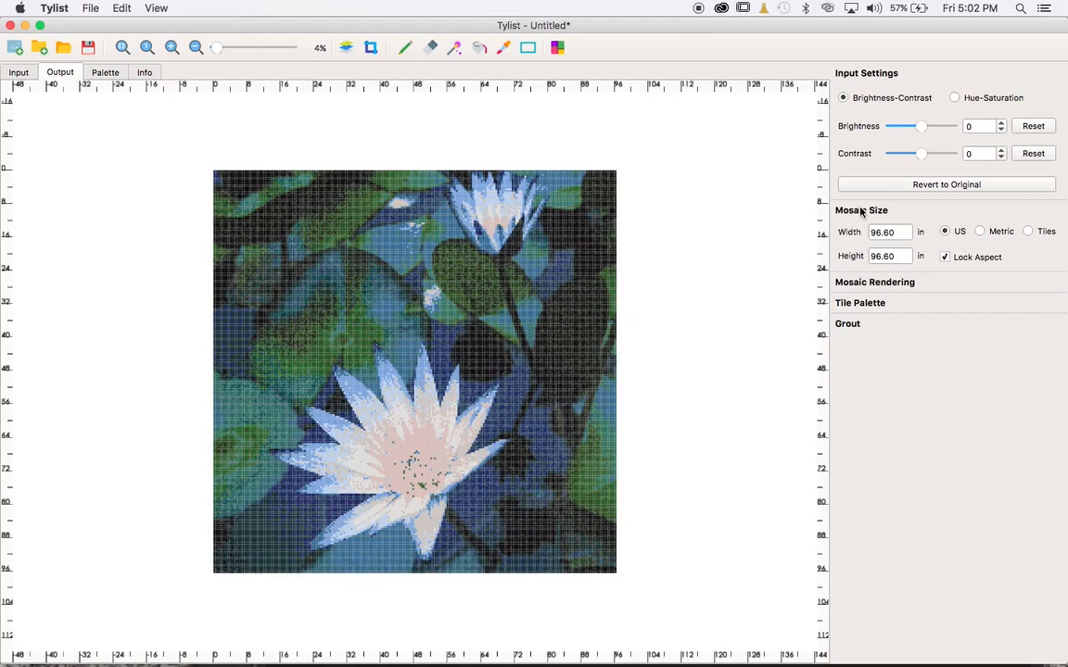
left_click(861, 212)
left_click(868, 232)
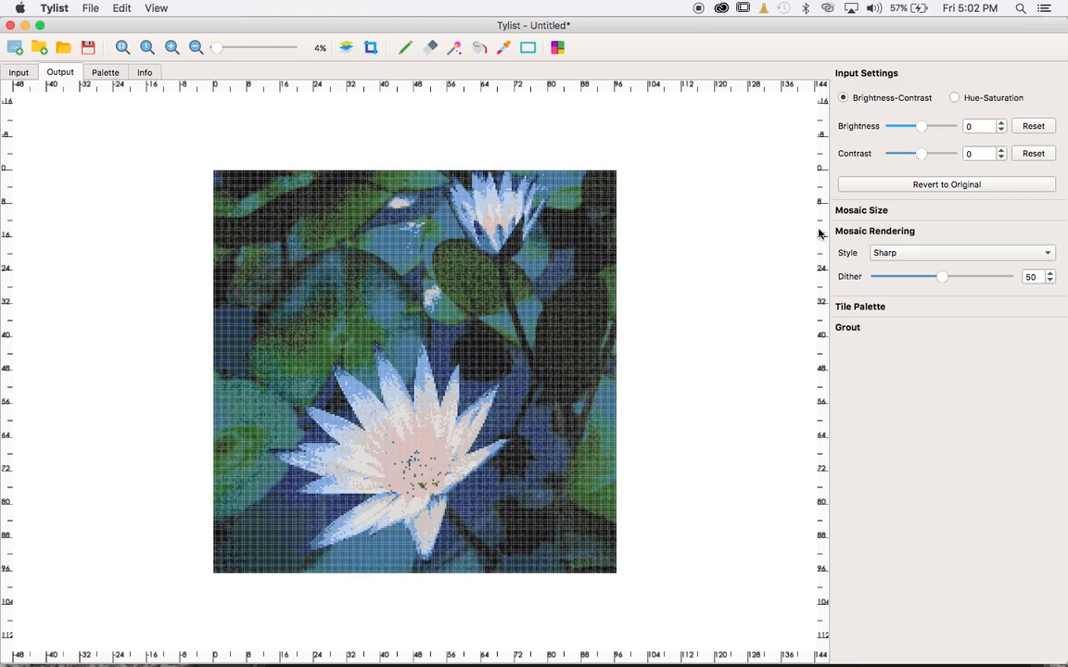
left_click(894, 257)
left_click(894, 254)
Step: Try a dither of 0 on the Sharp rendering and inspect the mosaic as a whole and close up
scroll(511, 370, "up", 1)
scroll(507, 353, "down", 3)
scroll(508, 353, "up", 5)
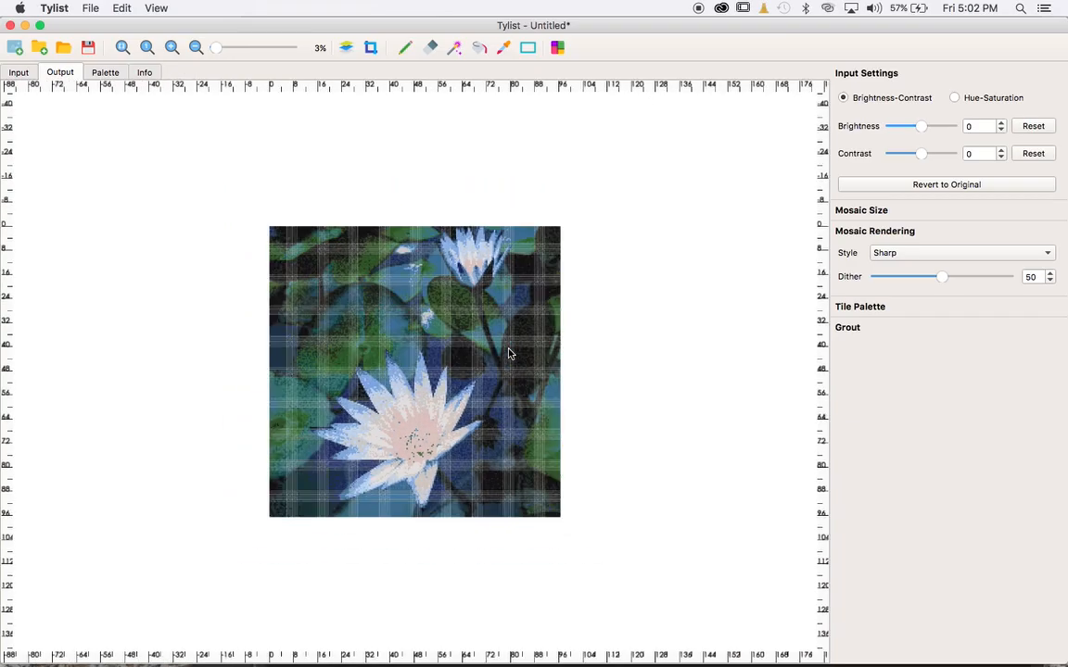
scroll(508, 353, "down", 5)
scroll(507, 353, "down", 1)
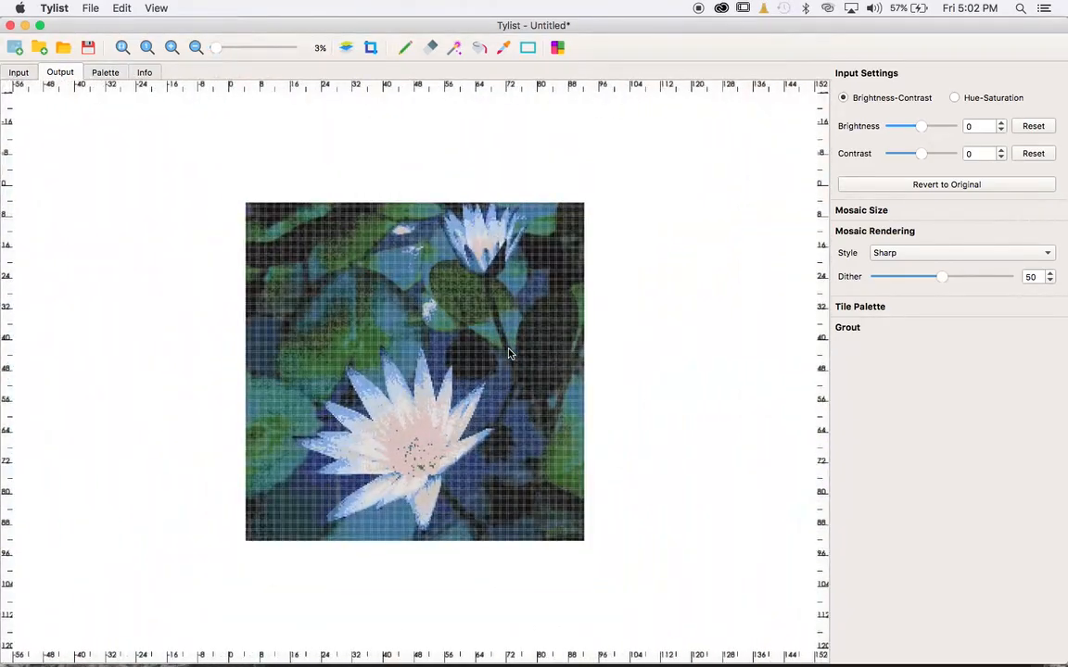
left_click(876, 278)
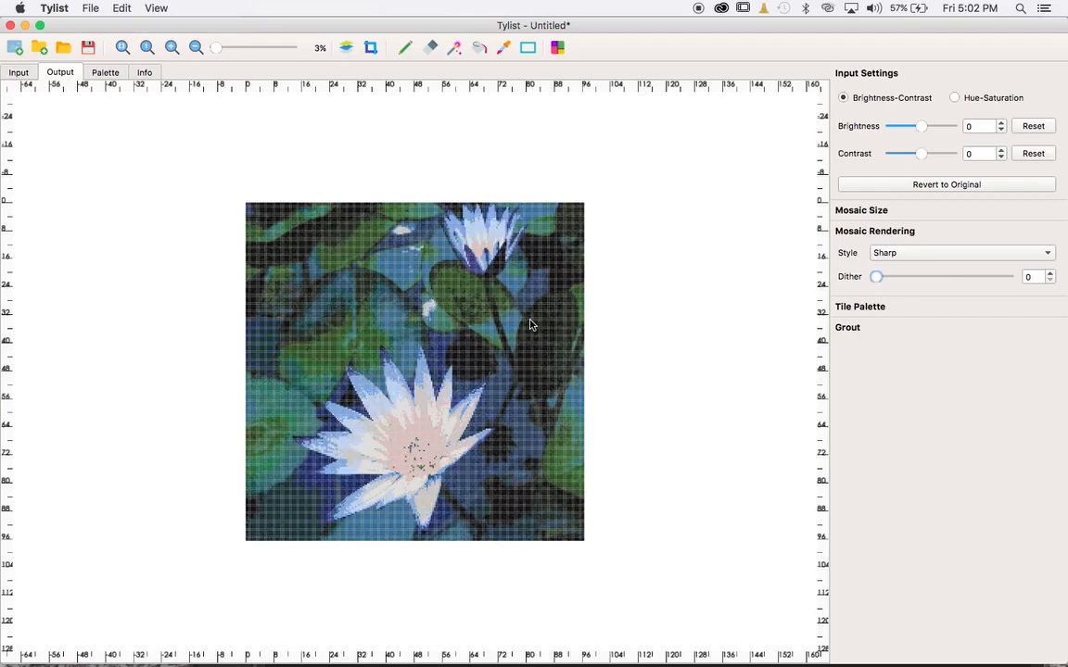
scroll(531, 324, "down", 2)
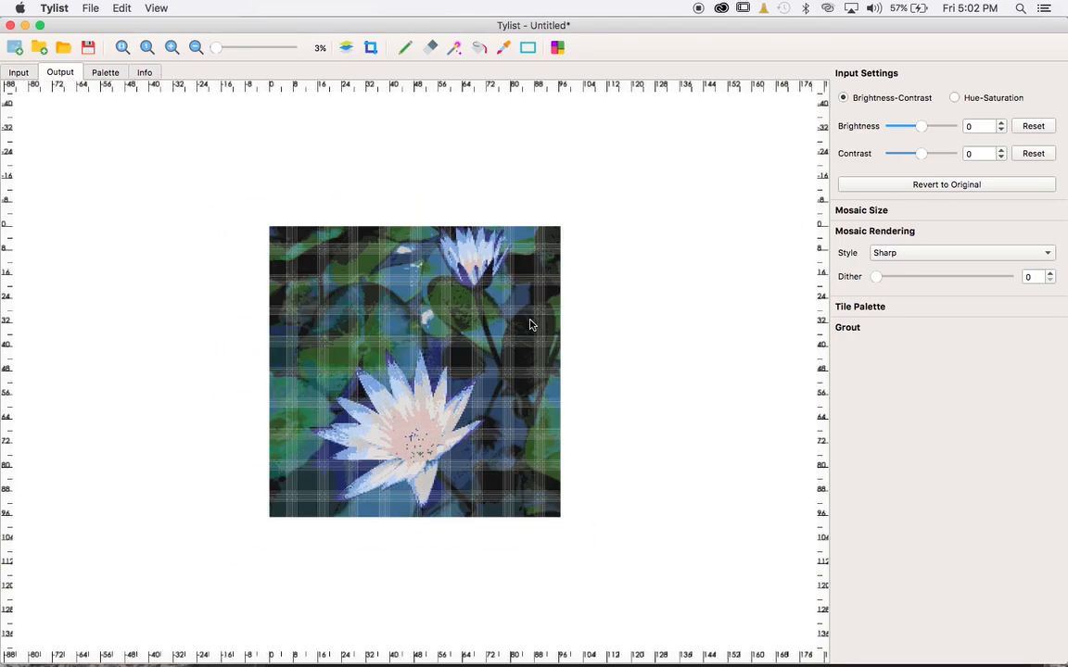
scroll(531, 324, "up", 5)
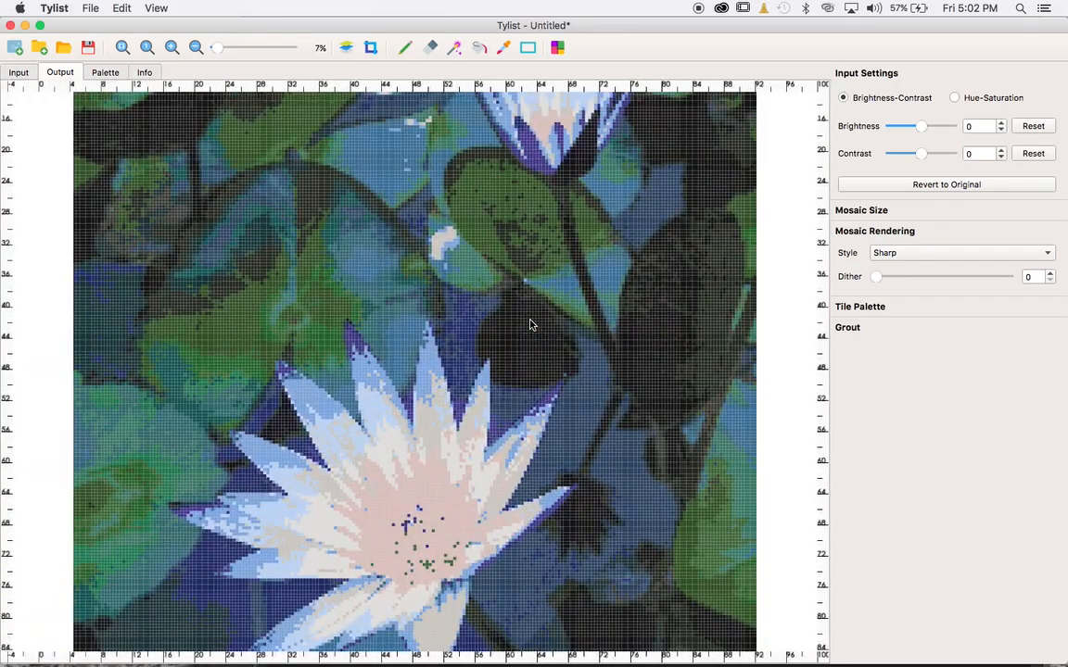
Step: Compare dither values of 100, 86 and 58, set the dither to 40 and collapse the Mosaic Rendering settings
left_click(1007, 278)
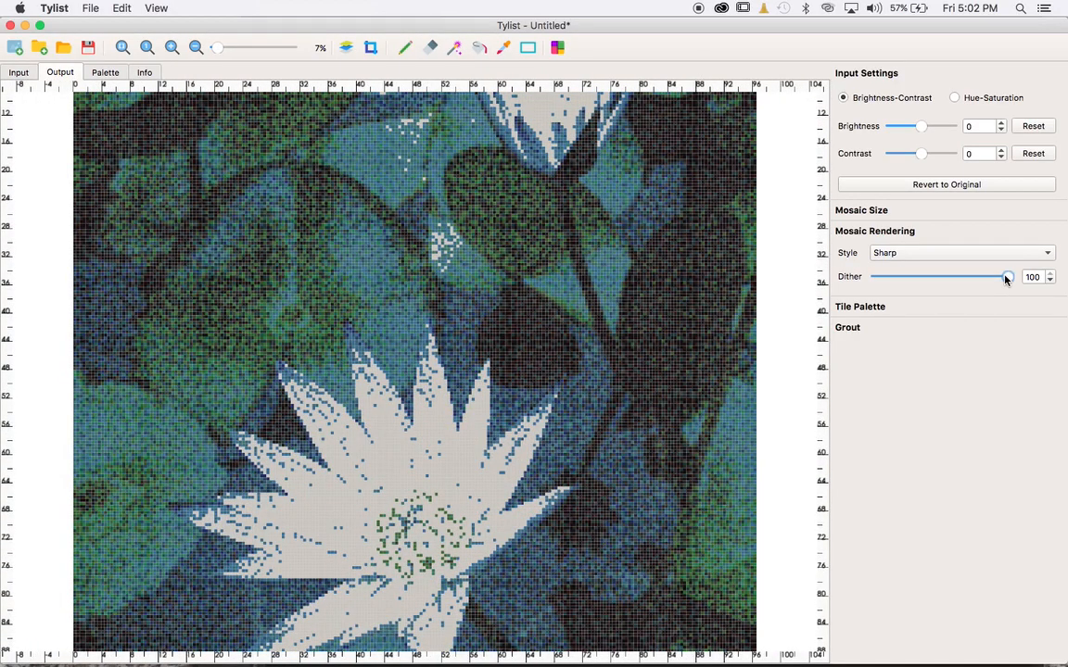
left_click(989, 278)
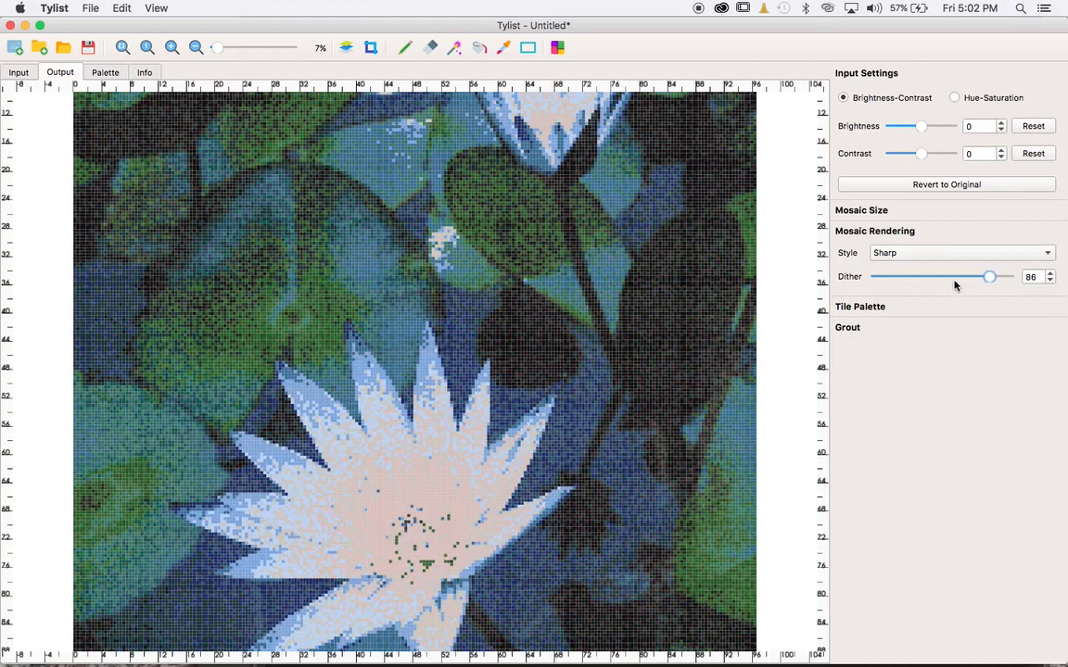
left_click(951, 278)
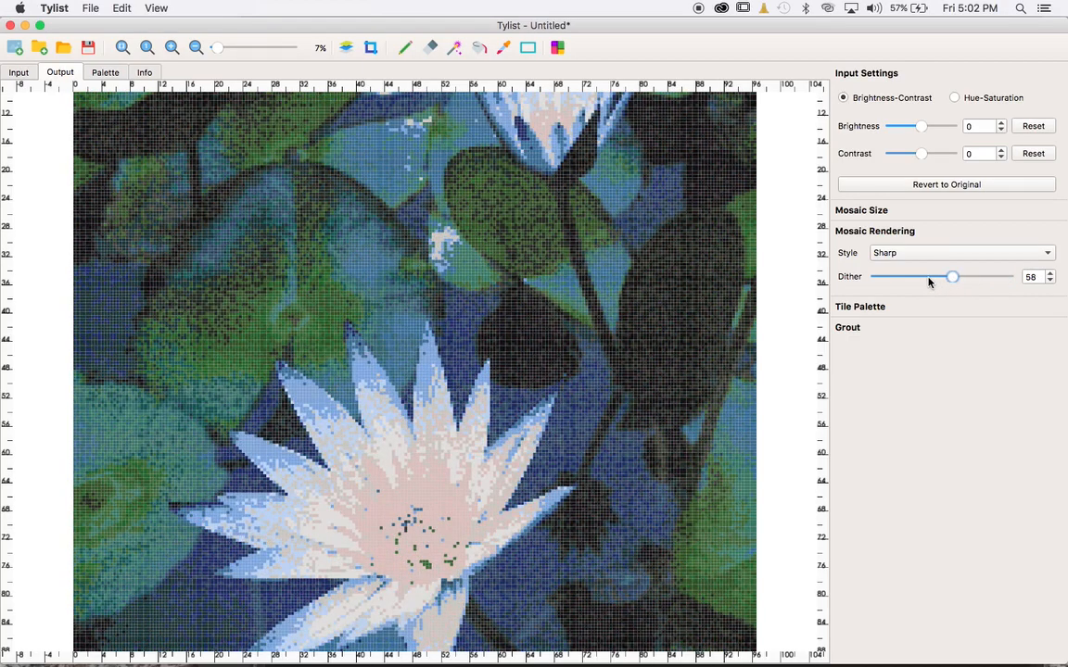
left_click(929, 278)
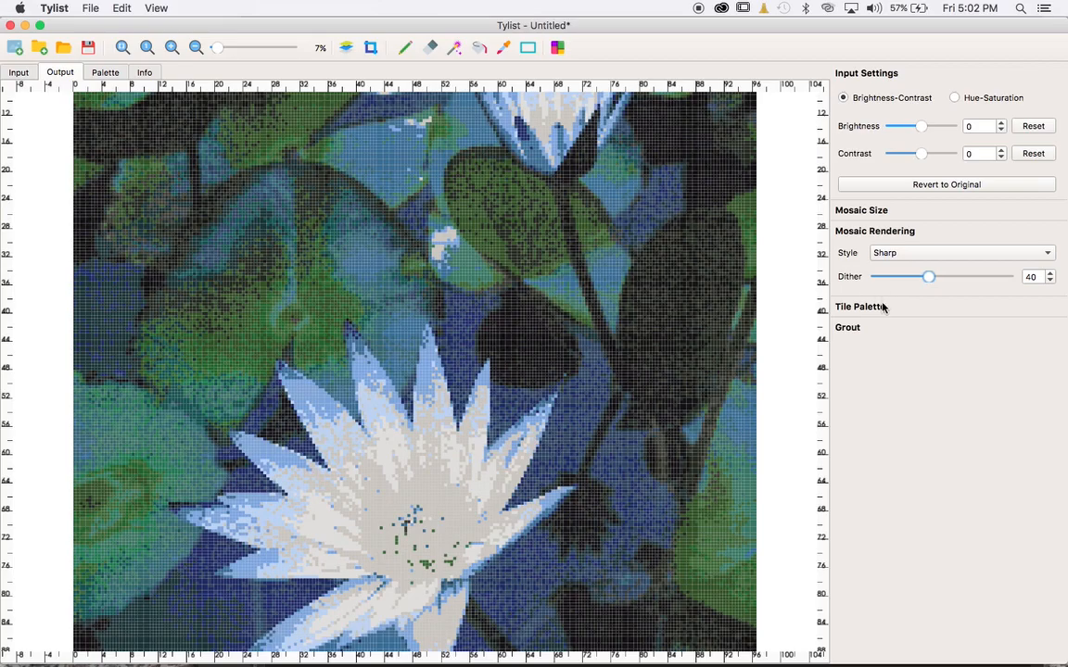
left_click(871, 231)
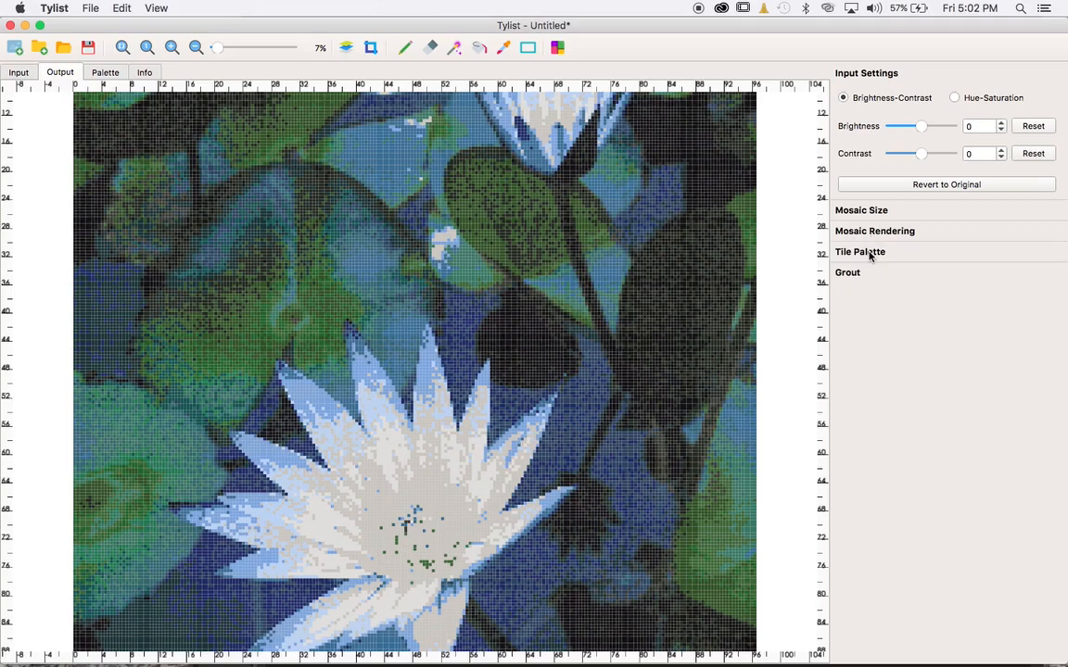
Step: Look through the tile categories and the individual Vitreous Glass colors in the Tile Palette
left_click(869, 254)
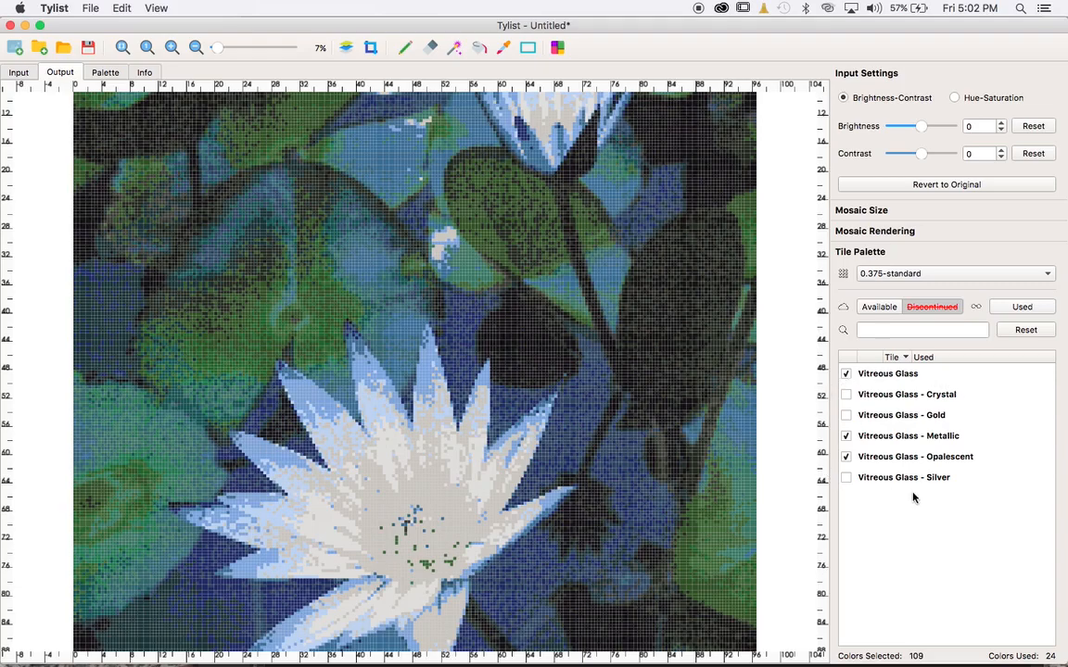
left_click(911, 375)
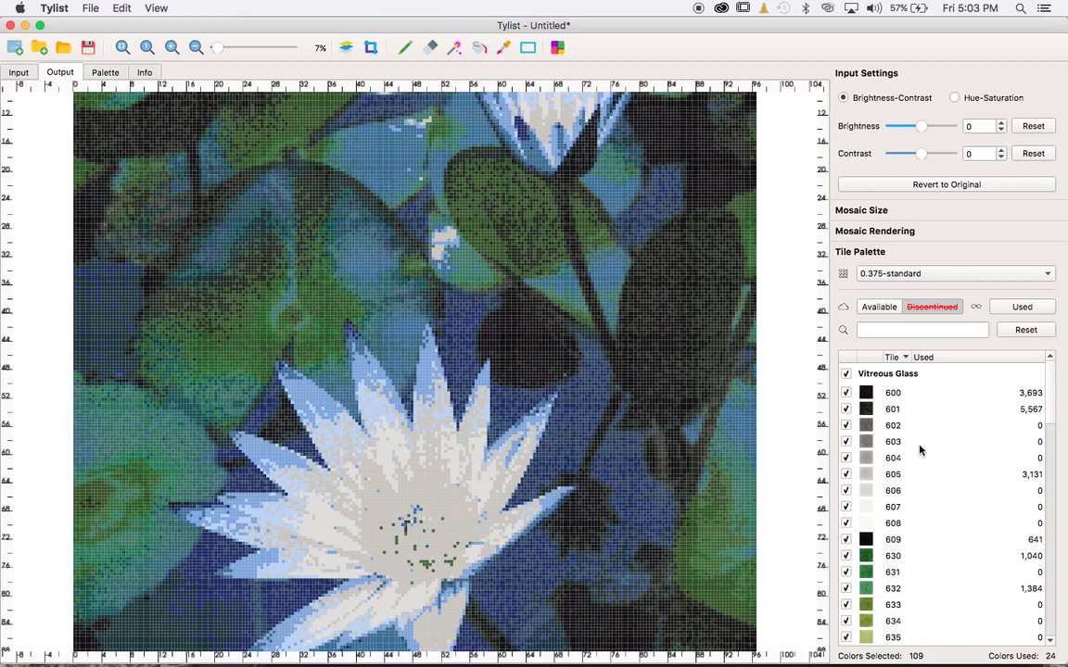
scroll(920, 446, "down", 8)
scroll(920, 449, "down", 10)
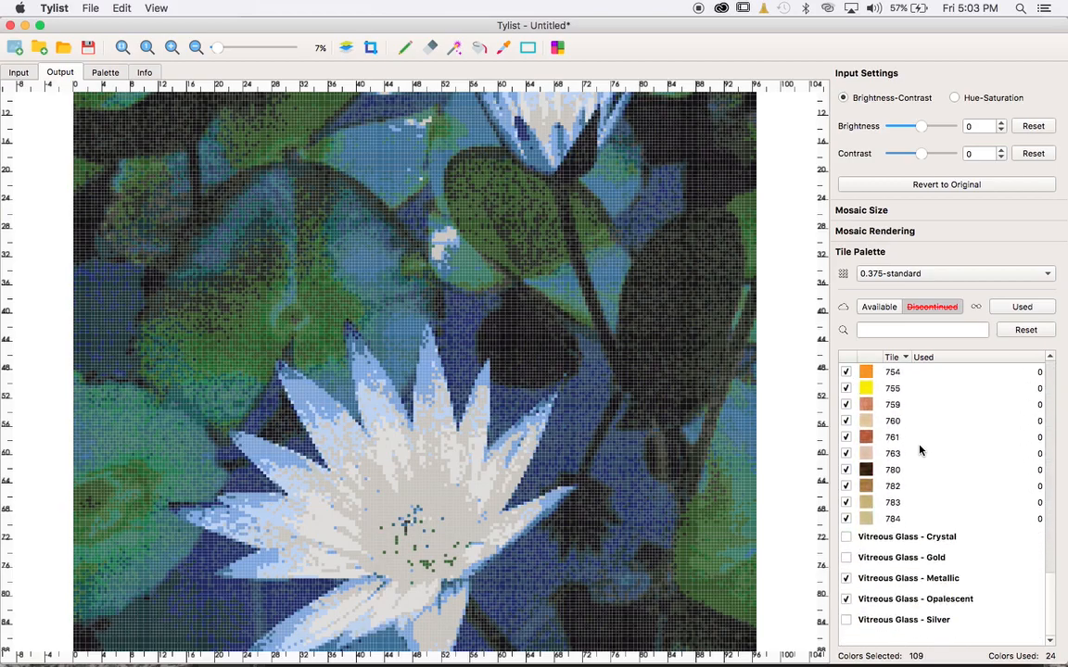
scroll(919, 450, "up", 3)
scroll(919, 450, "up", 15)
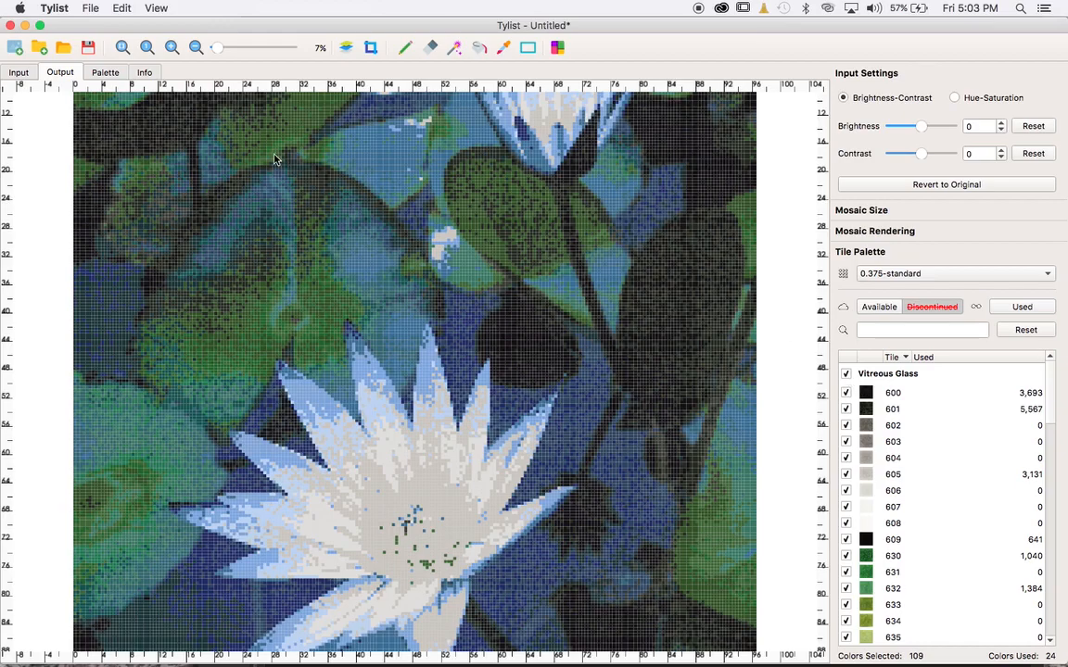
Step: Deselect all unused tiles and review the remaining selected Vitreous Glass colors
left_click(120, 11)
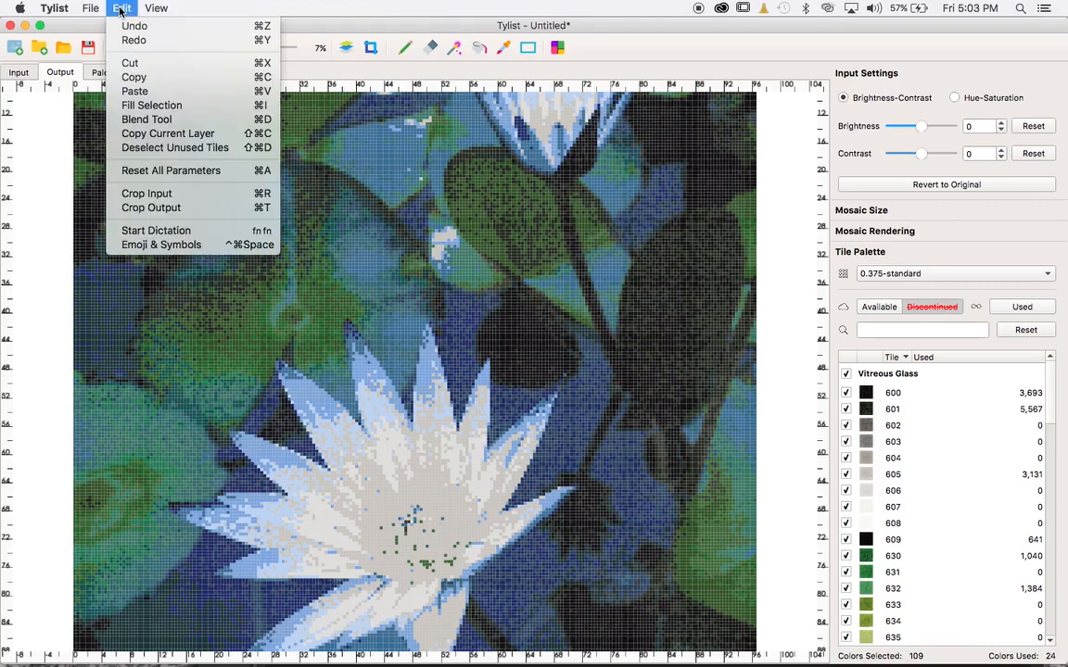
left_click(163, 149)
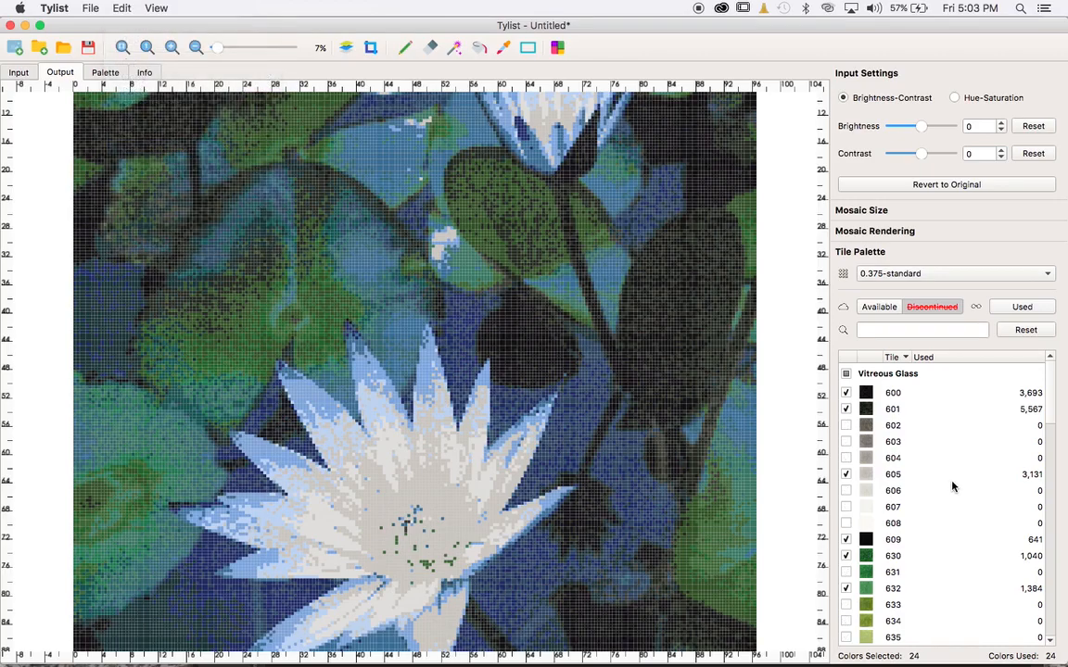
scroll(926, 463, "down", 5)
scroll(952, 485, "down", 10)
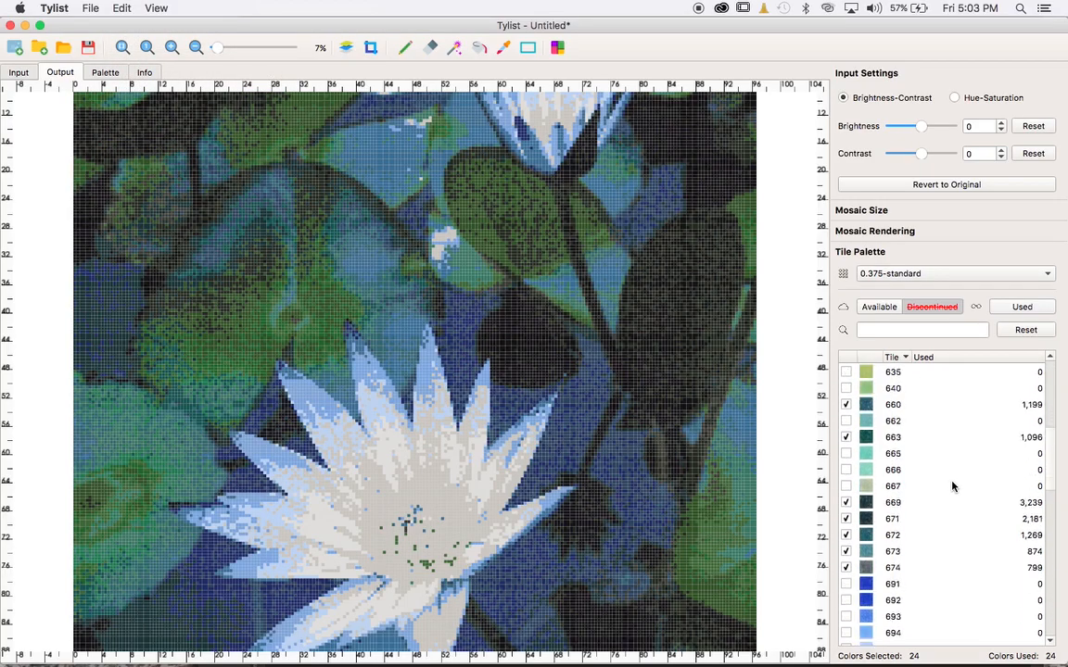
scroll(951, 486, "down", 8)
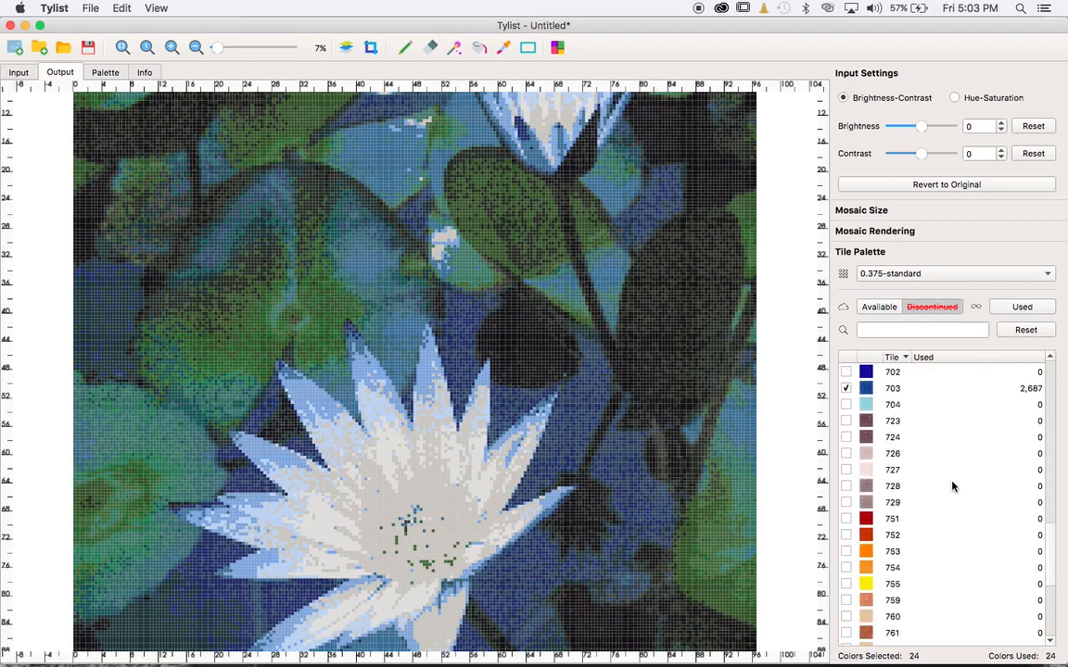
scroll(951, 486, "up", 8)
scroll(951, 485, "up", 1)
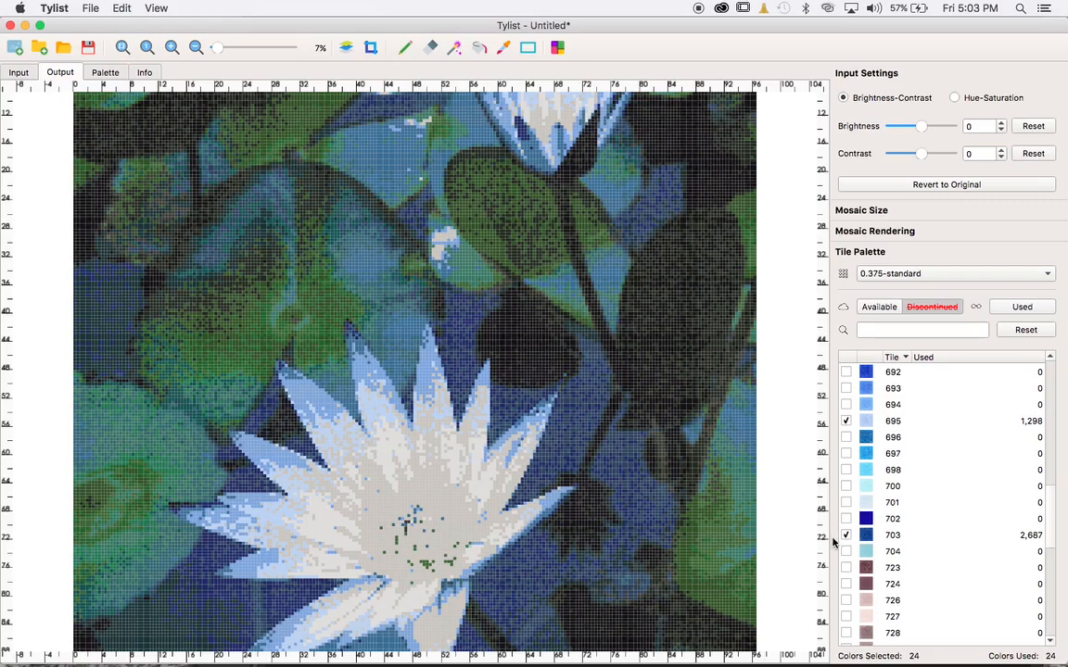
Step: Exclude Vitreous Glass tile 703 from the mosaic and enable tiles 694, 698, 701 and 704
left_click(845, 536)
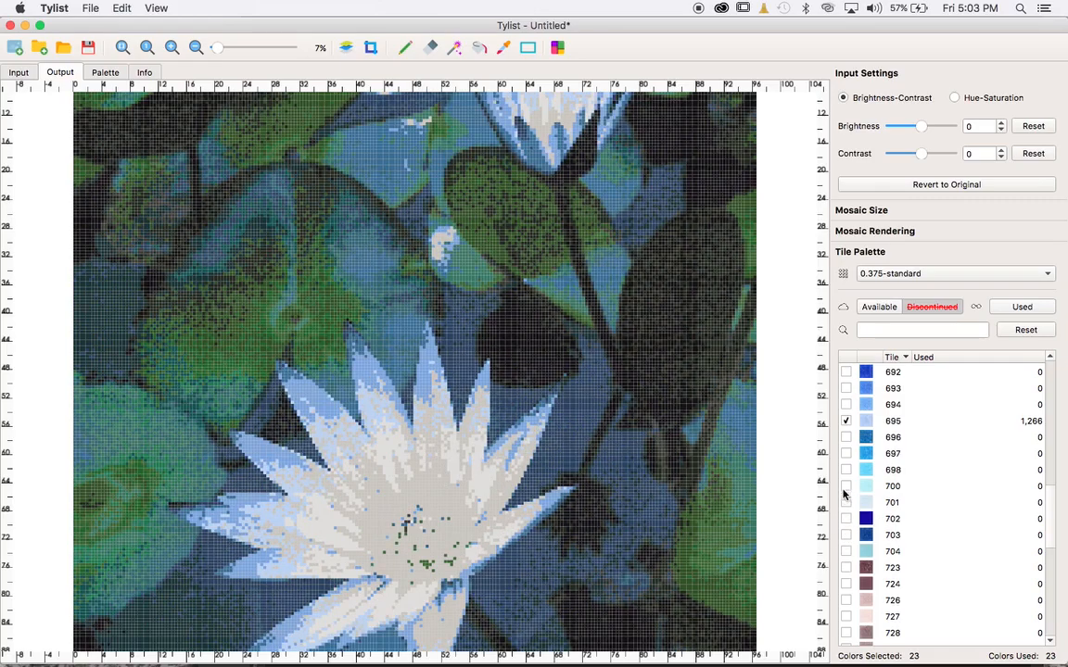
left_click(845, 502)
scroll(845, 505, "down", 3)
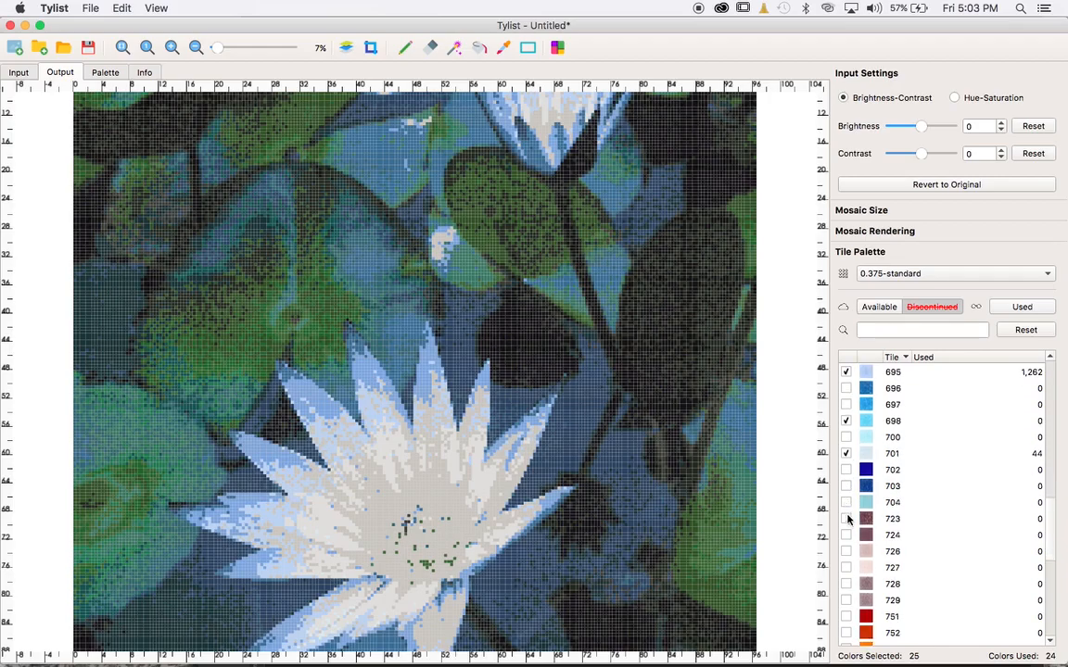
left_click(846, 535)
left_click(846, 535)
left_click(846, 503)
scroll(846, 500, "up", 5)
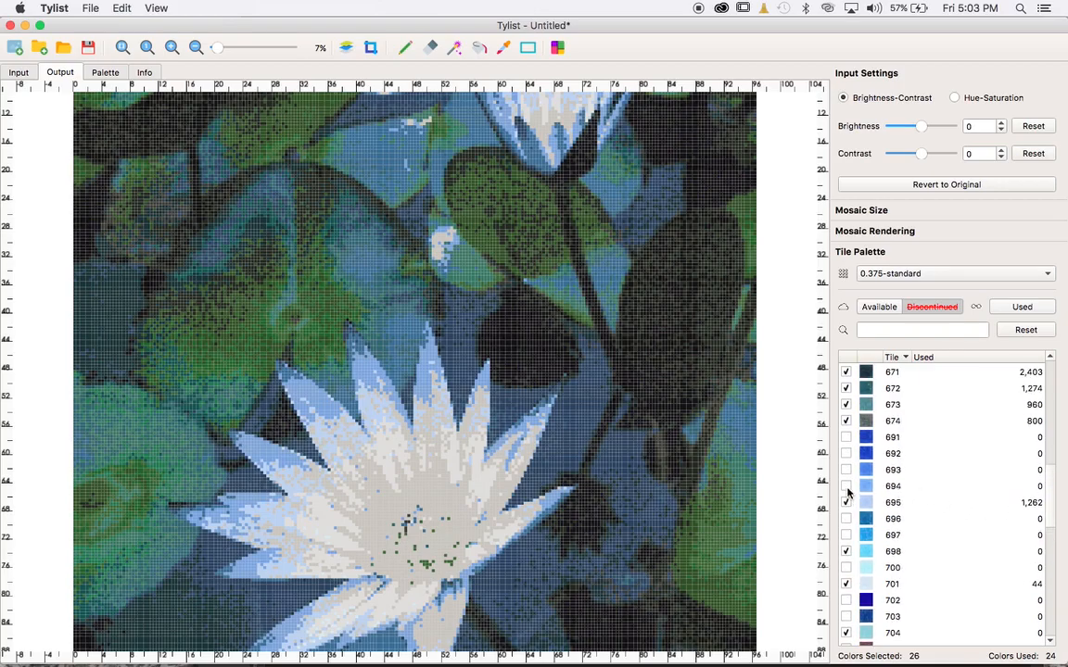
left_click(846, 486)
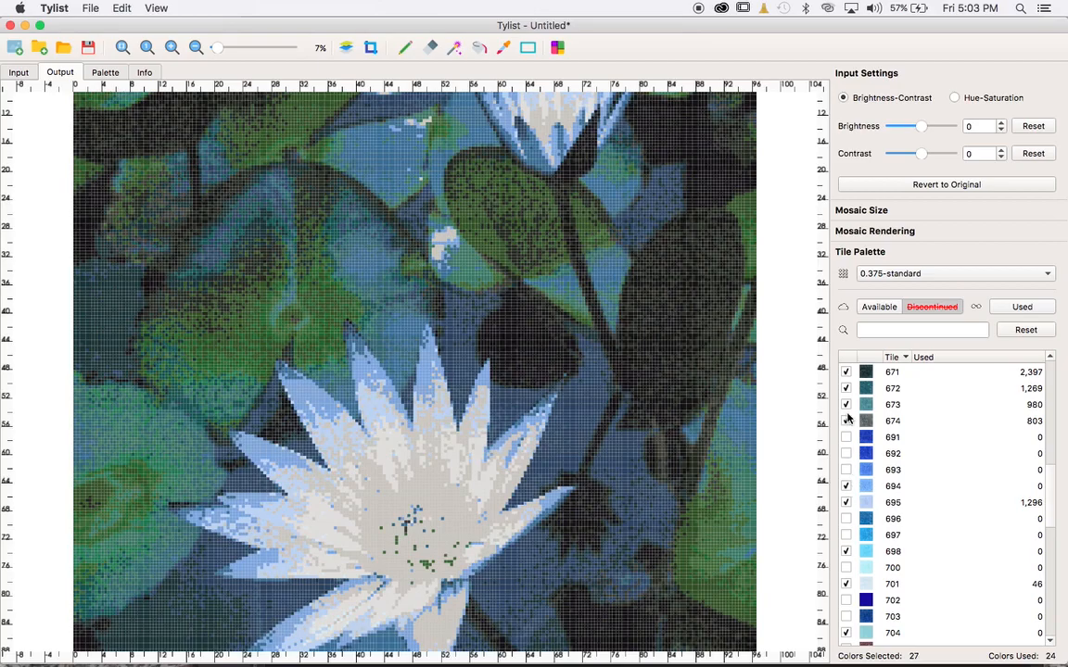
Step: Exclude tile 671 from the mosaic, keep tile 663 selected and collapse the Tile Palette settings
left_click(847, 372)
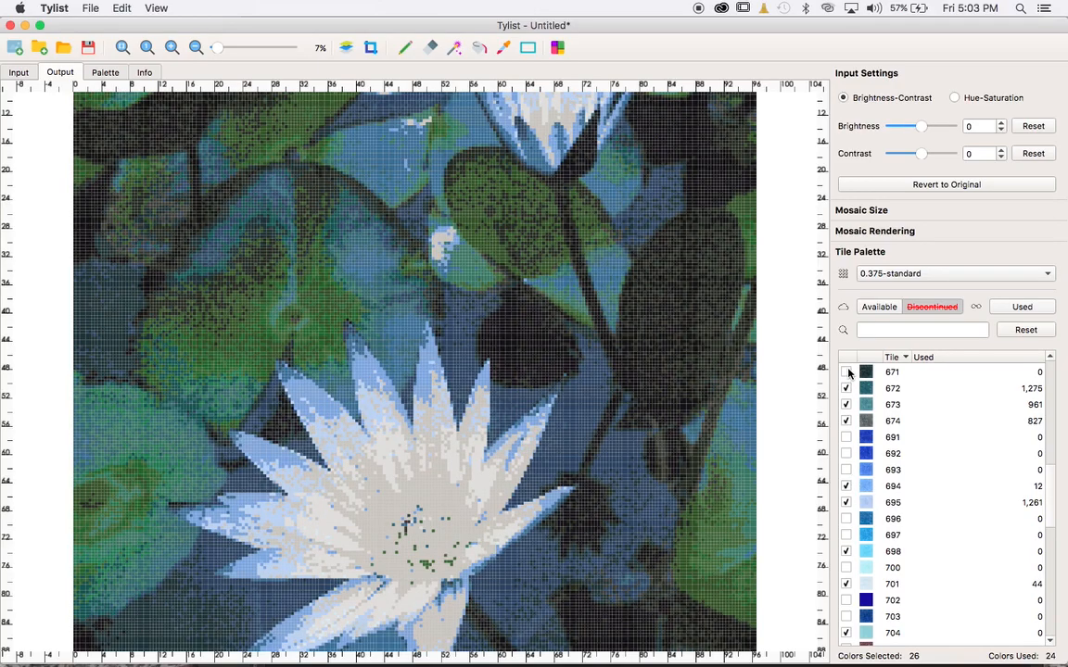
scroll(848, 417, "up", 6)
left_click(847, 470)
left_click(847, 469)
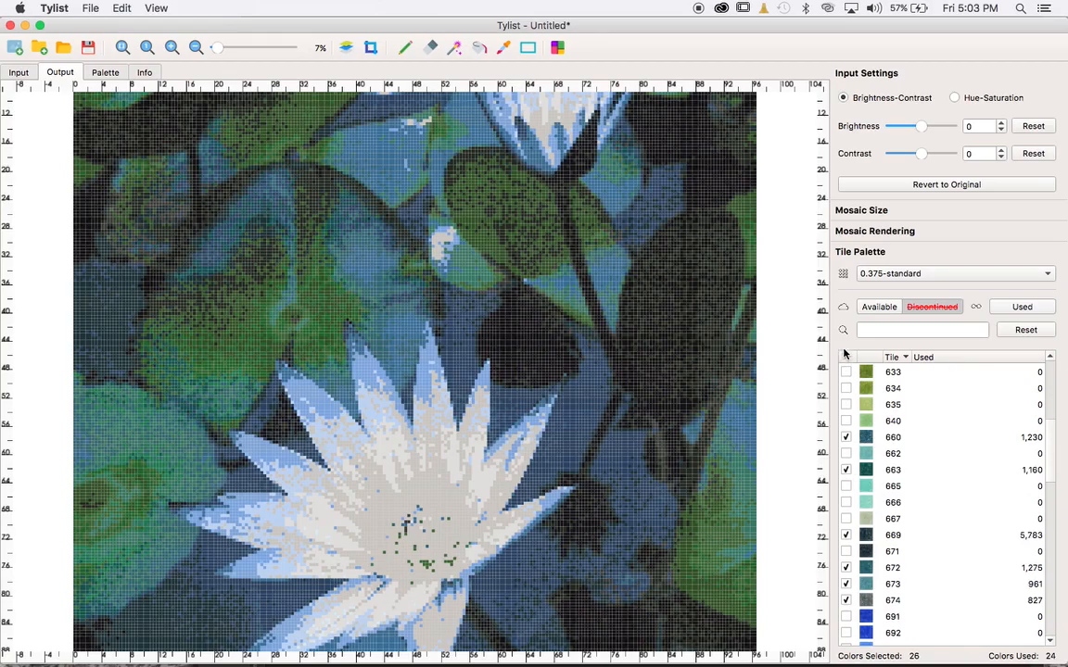
left_click(853, 254)
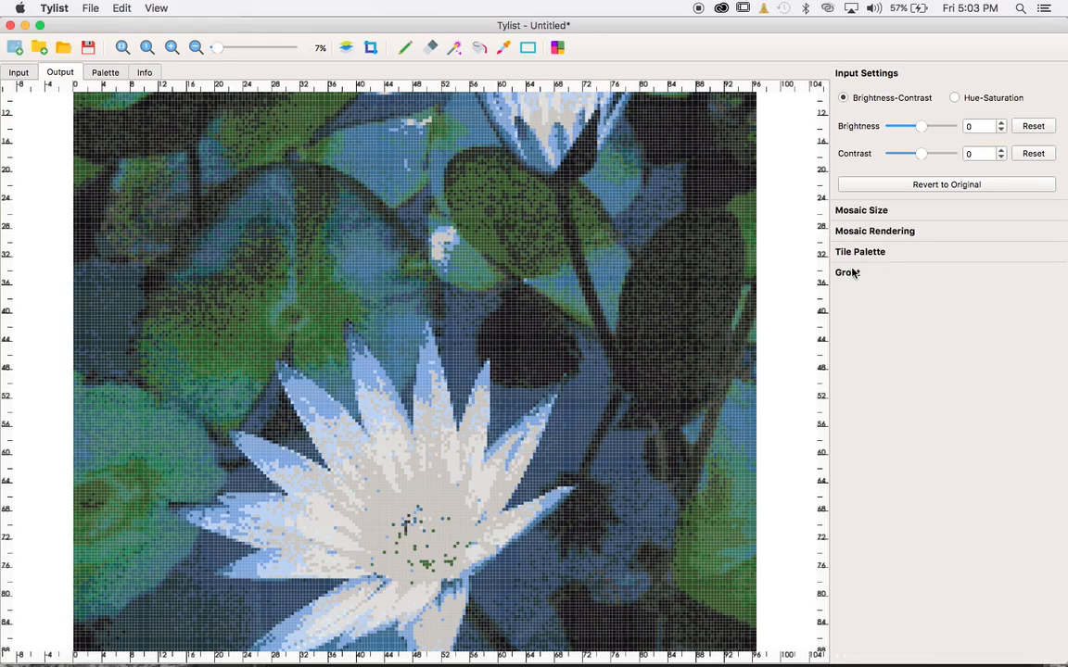
Step: Look through the available General and Bostik::Dimension grout colors
left_click(851, 273)
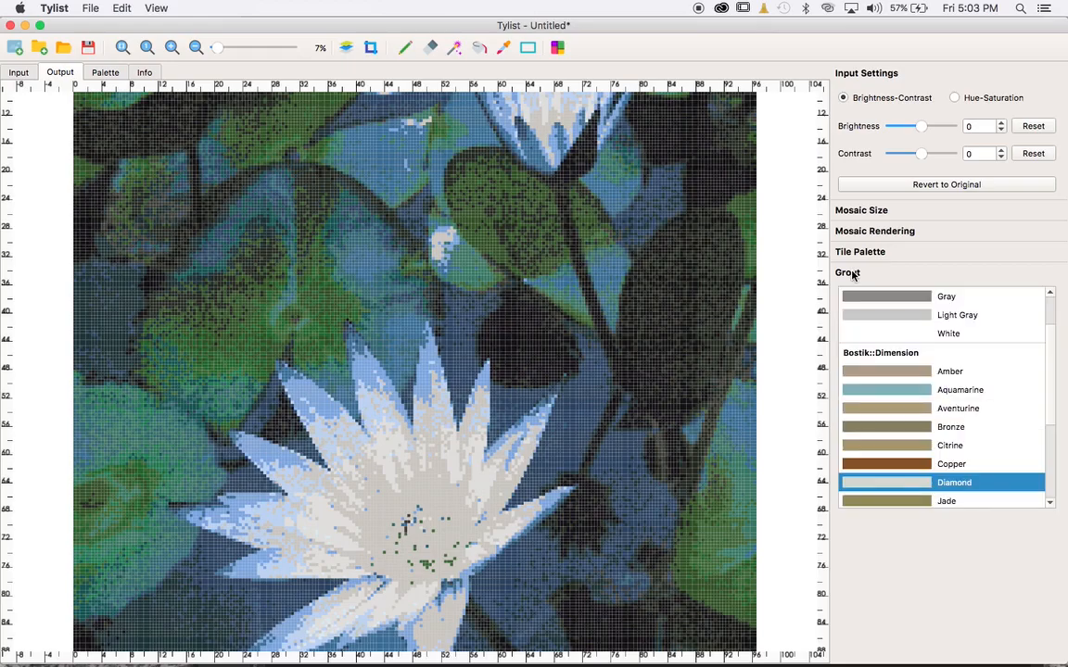
scroll(978, 428, "up", 3)
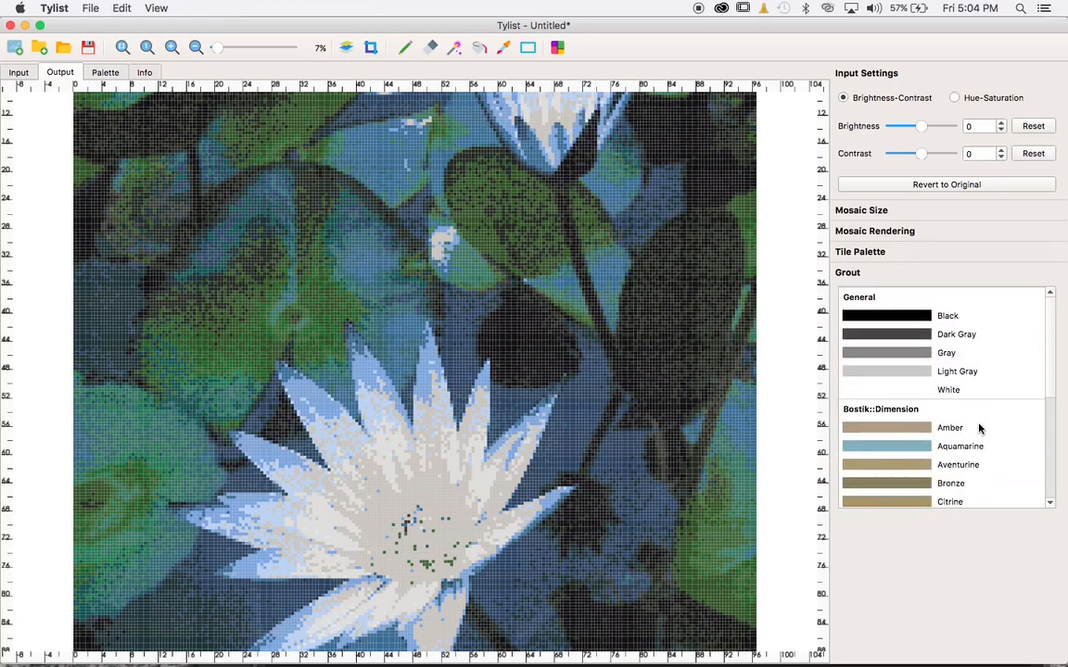
scroll(979, 427, "down", 5)
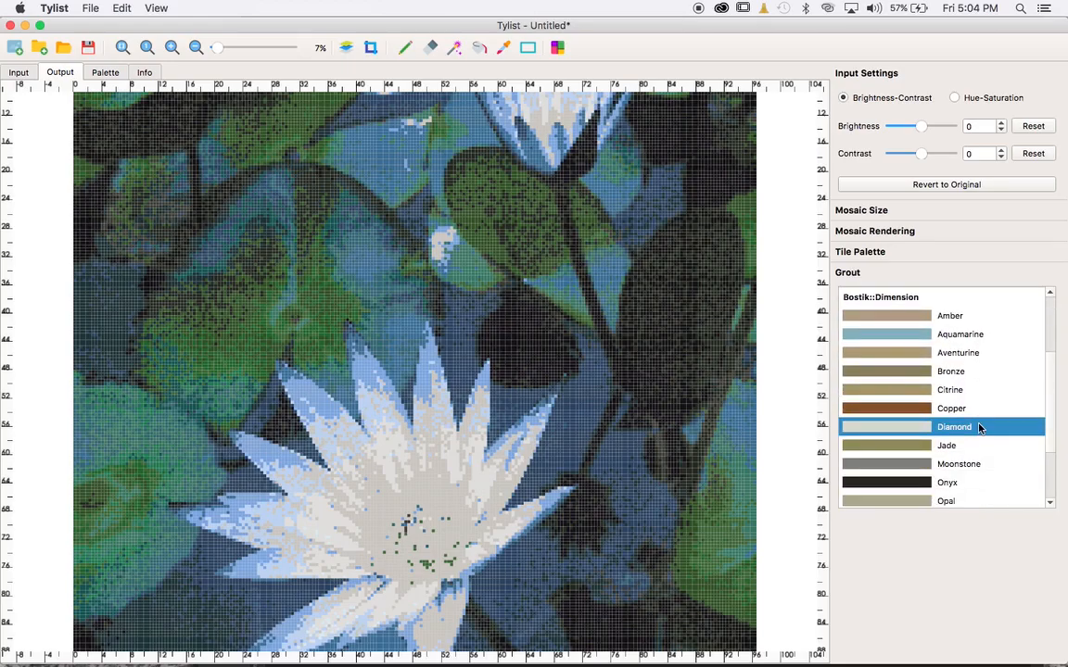
scroll(913, 429, "up", 5)
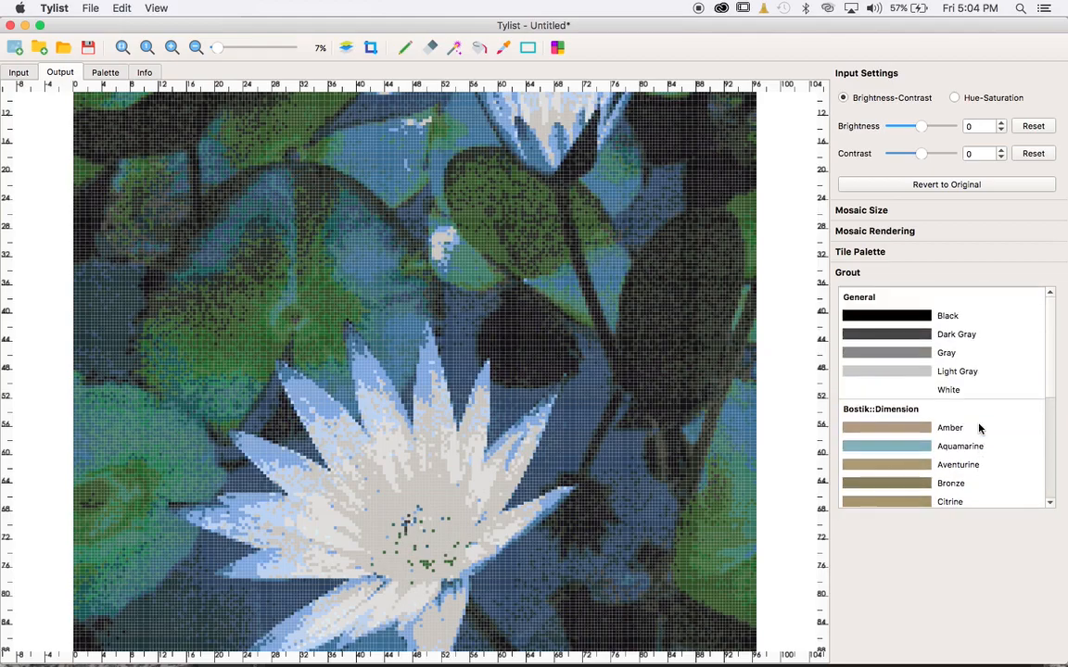
Step: Try several General and Bostik::Dimension grout colors on the mosaic, set the grout to Dark Gray and collapse the Grout settings
left_click(909, 317)
left_click(912, 335)
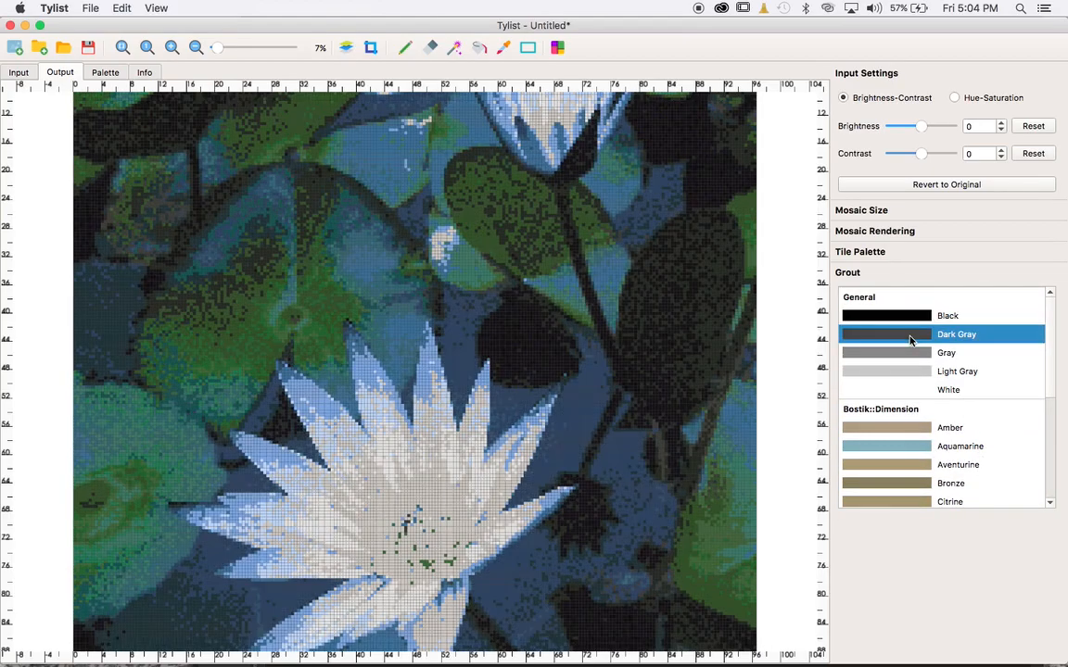
left_click(906, 362)
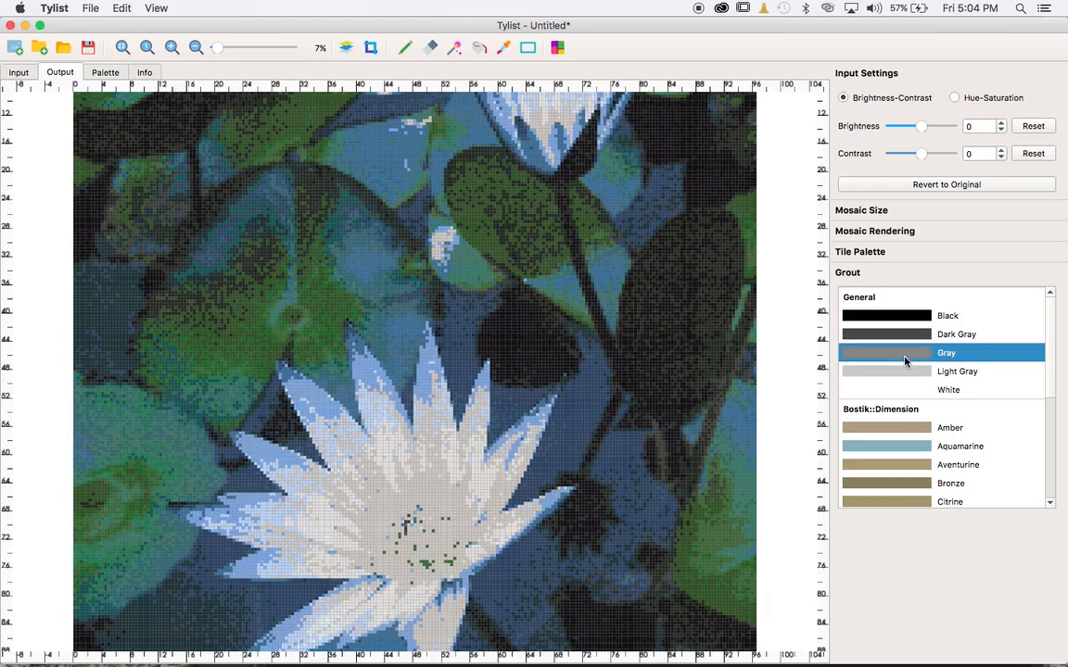
left_click(907, 372)
left_click(906, 428)
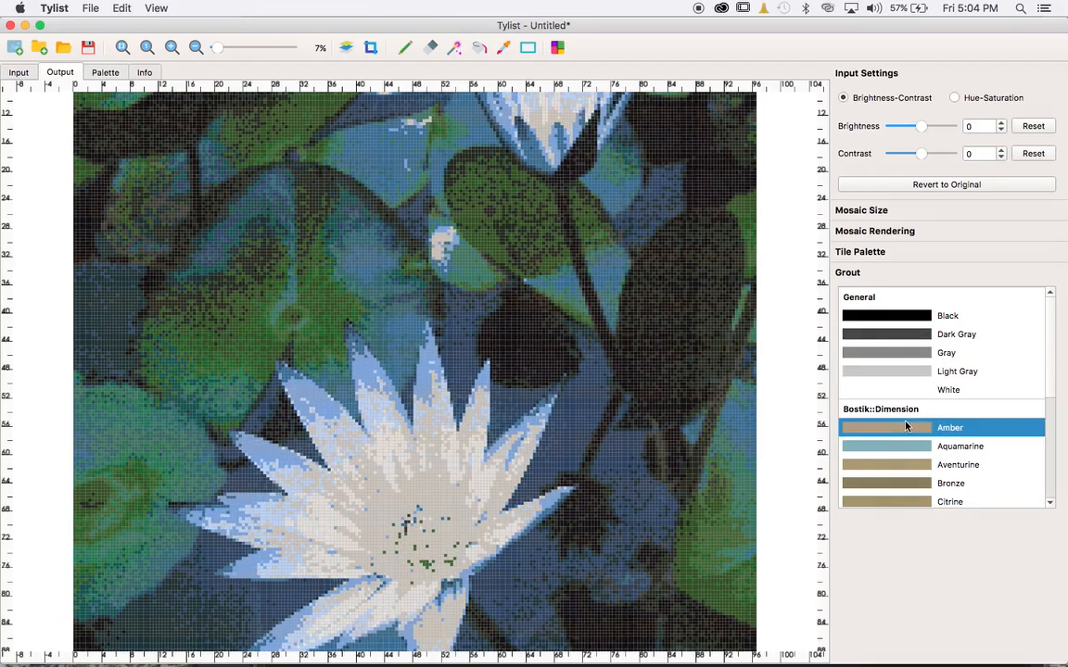
left_click(906, 446)
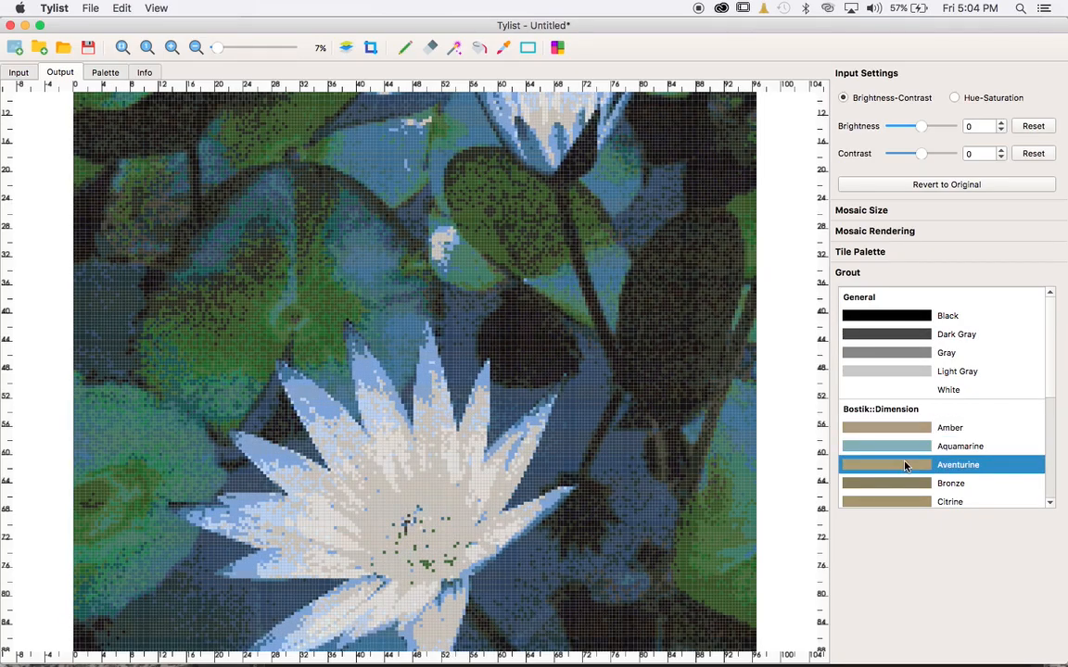
left_click(895, 335)
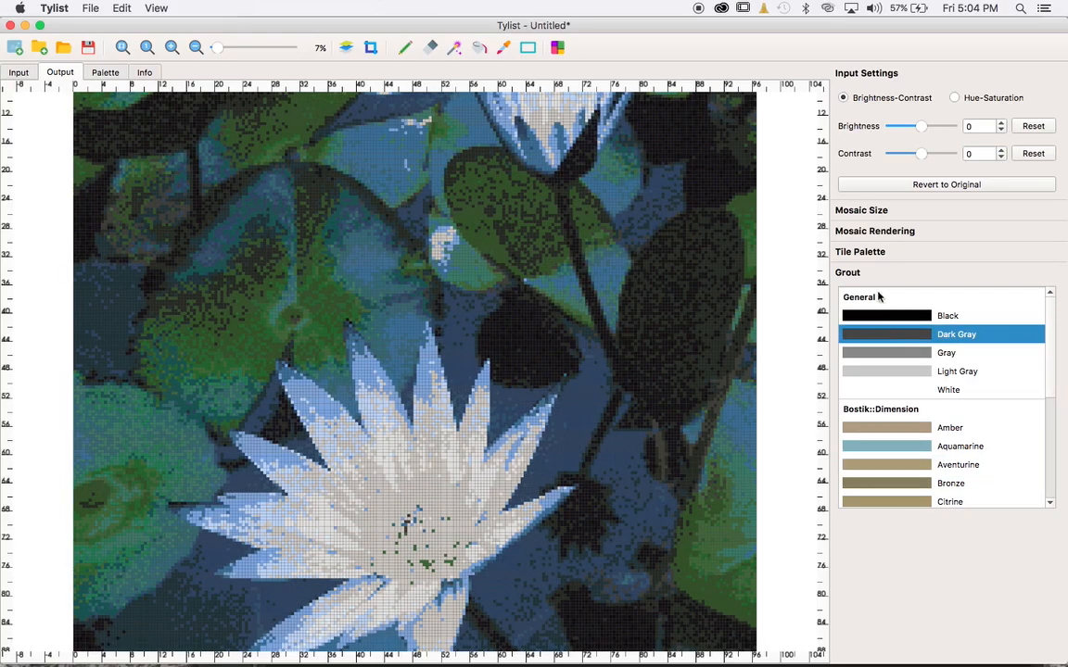
left_click(847, 272)
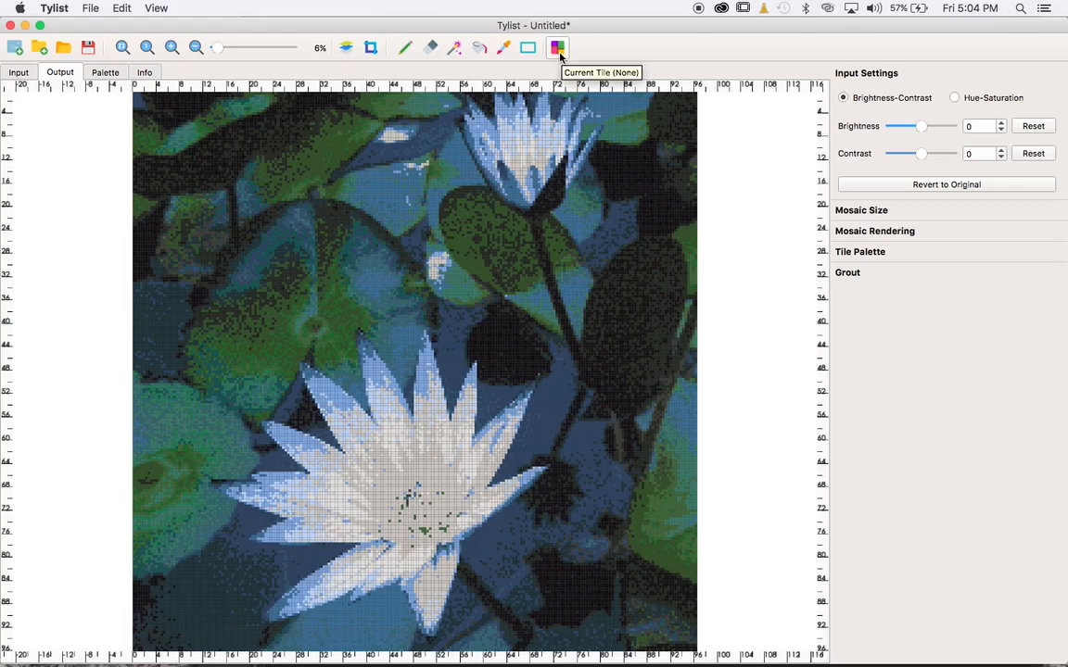
Step: Open the floating tile palette, try several Vitreous Glass tiles and make tile 663 the current tile
left_click(559, 53)
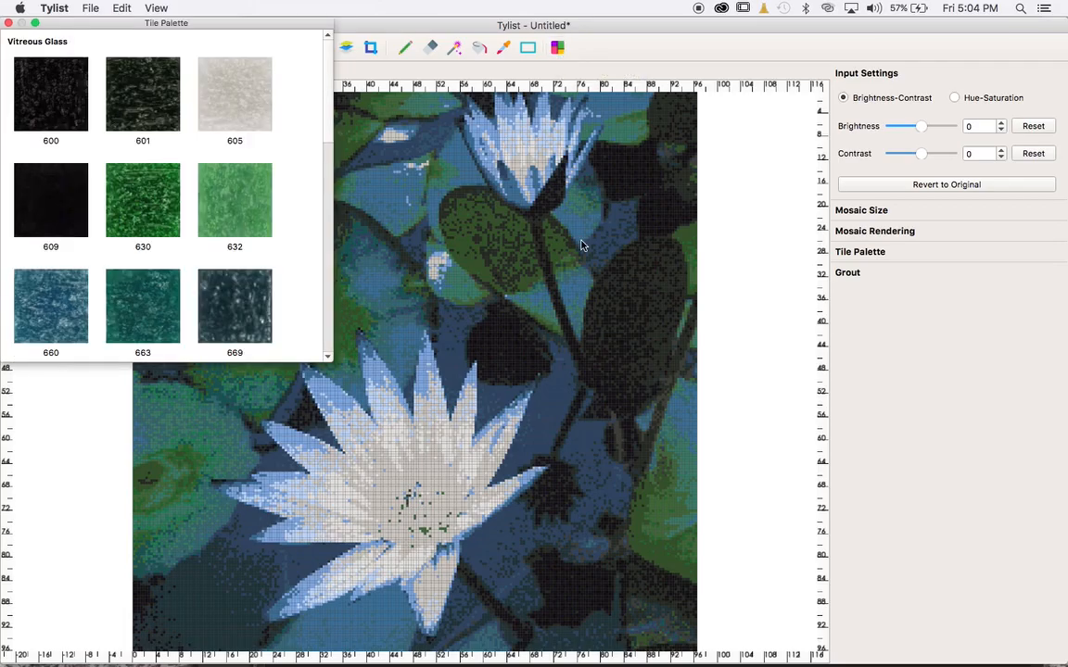
scroll(581, 244, "up", 3)
scroll(581, 245, "up", 2)
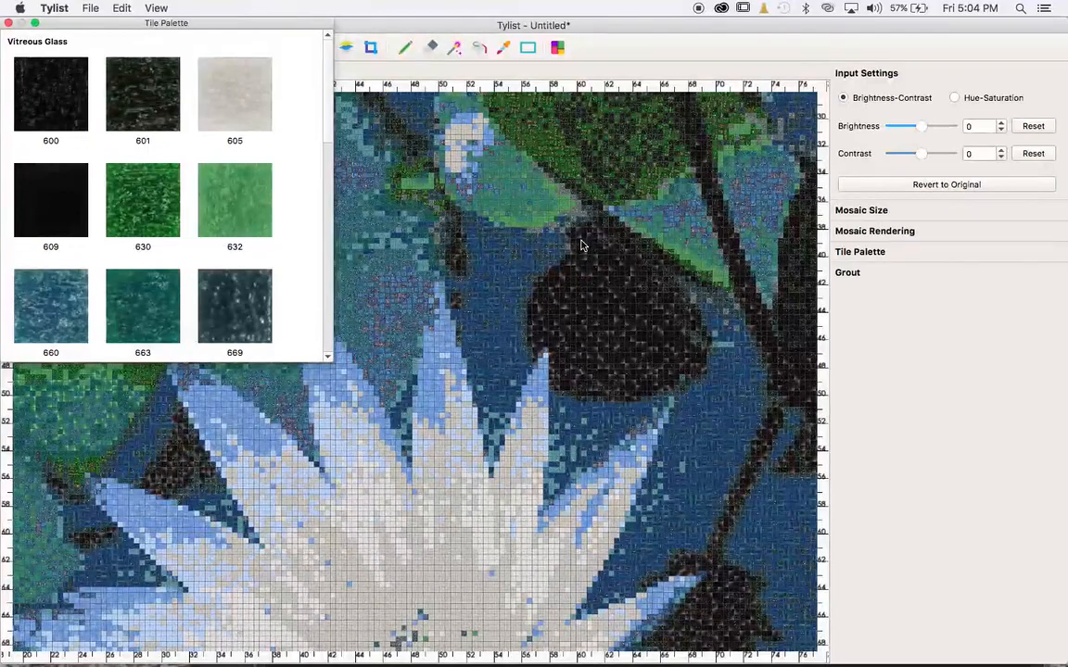
left_click(242, 199)
left_click(153, 203)
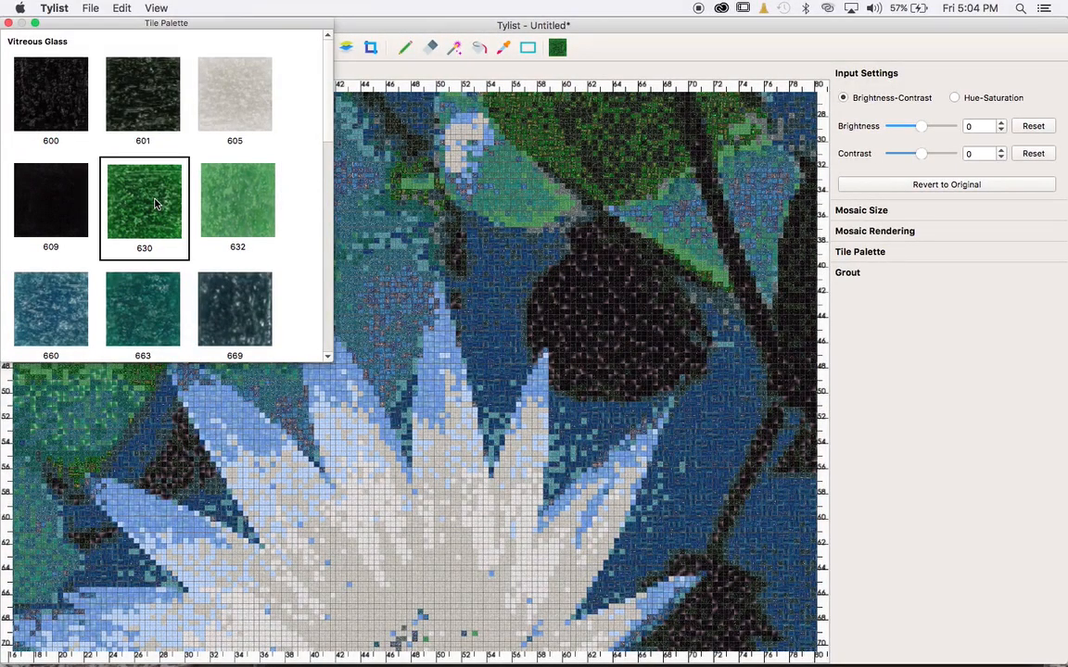
left_click(162, 292)
left_click(216, 292)
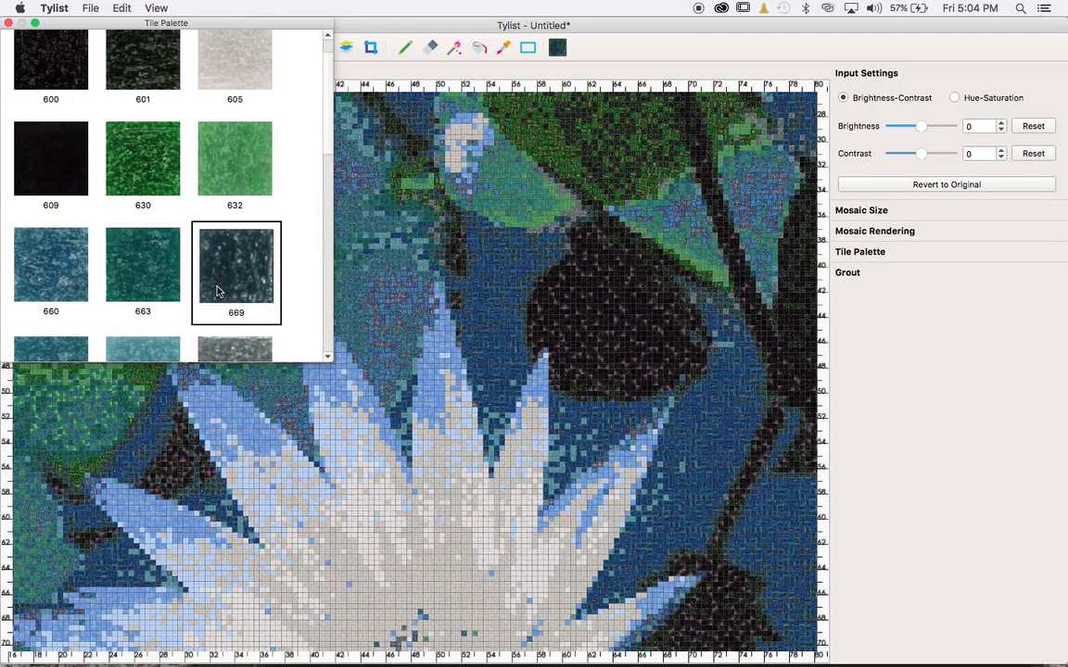
scroll(242, 269, "down", 2)
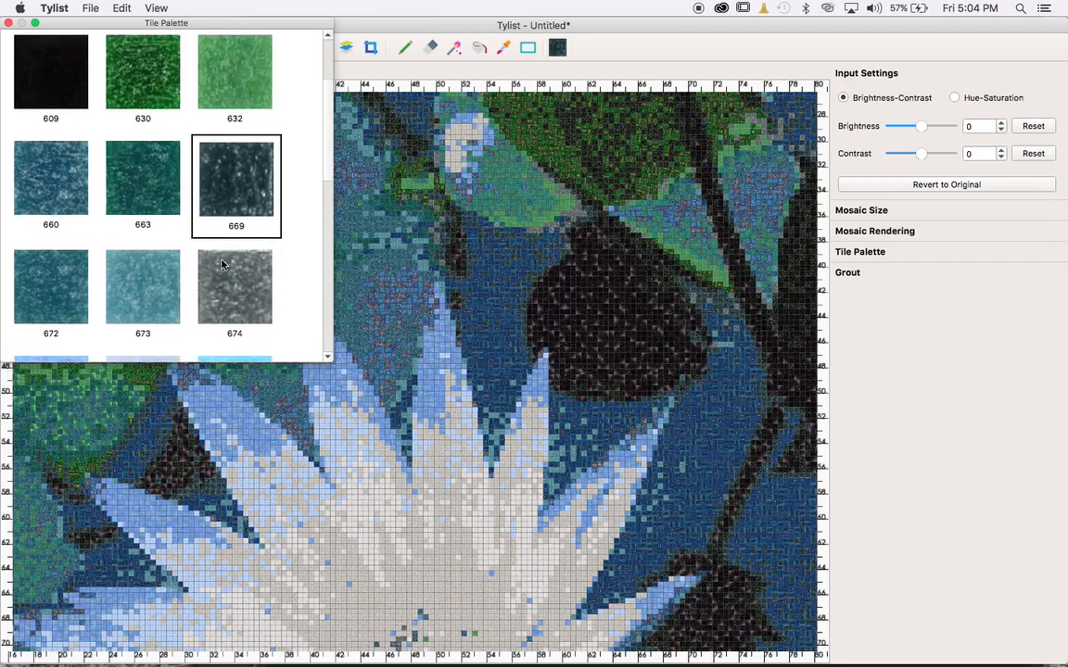
left_click(148, 278)
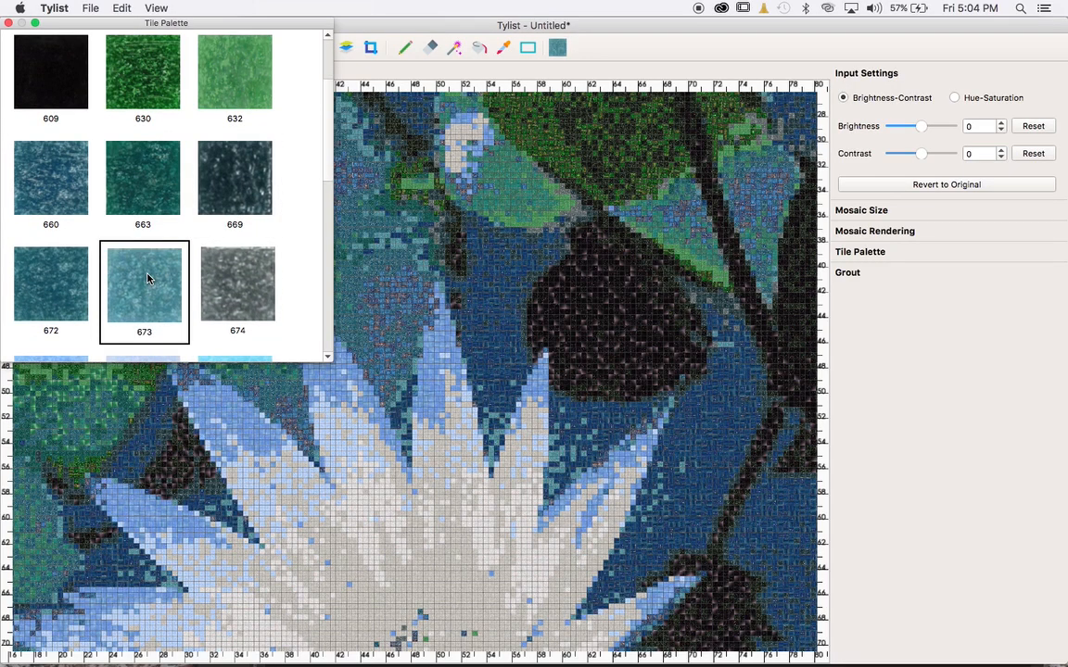
left_click(146, 186)
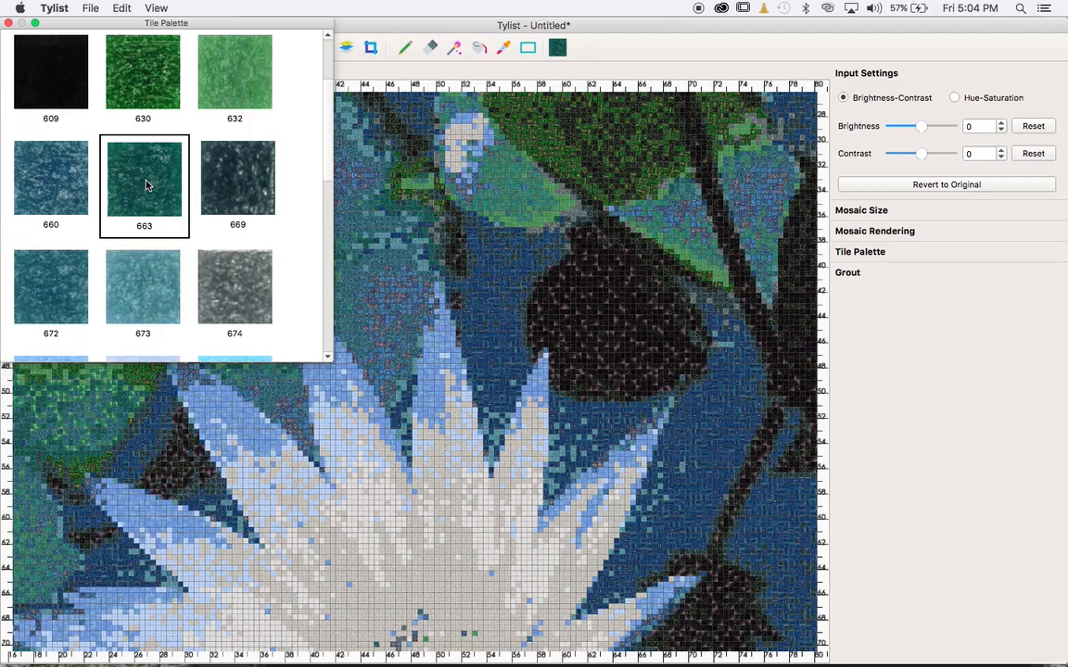
Step: Paint scattered individual tiles in the black leaf beside the petals with tile 663 using the pencil
scroll(424, 312, "up", 8)
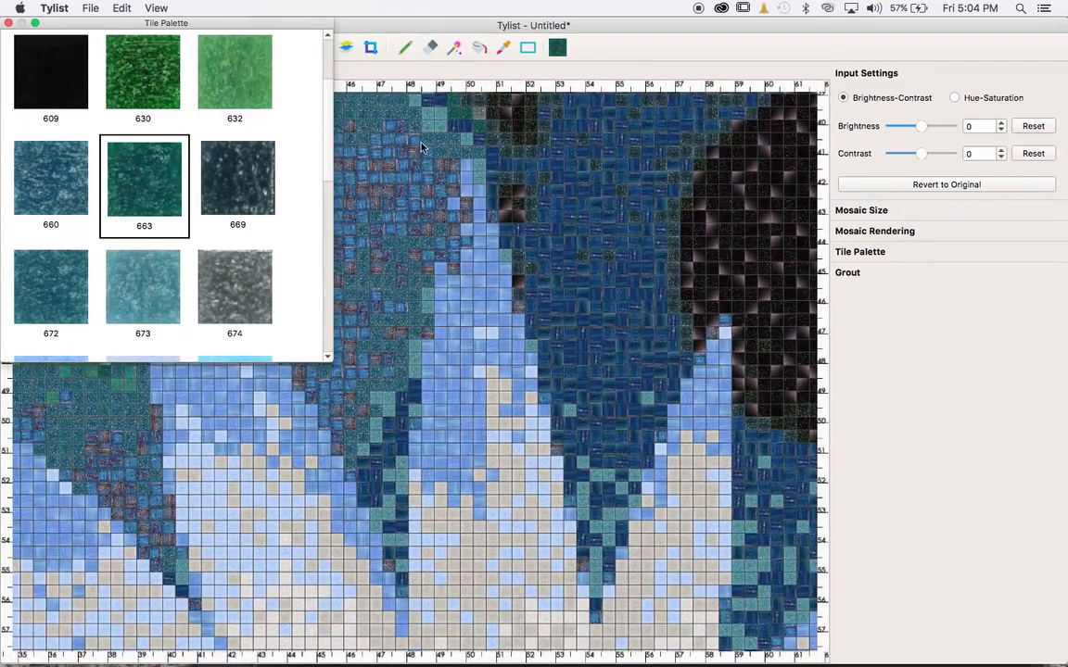
left_click(405, 50)
left_click(405, 52)
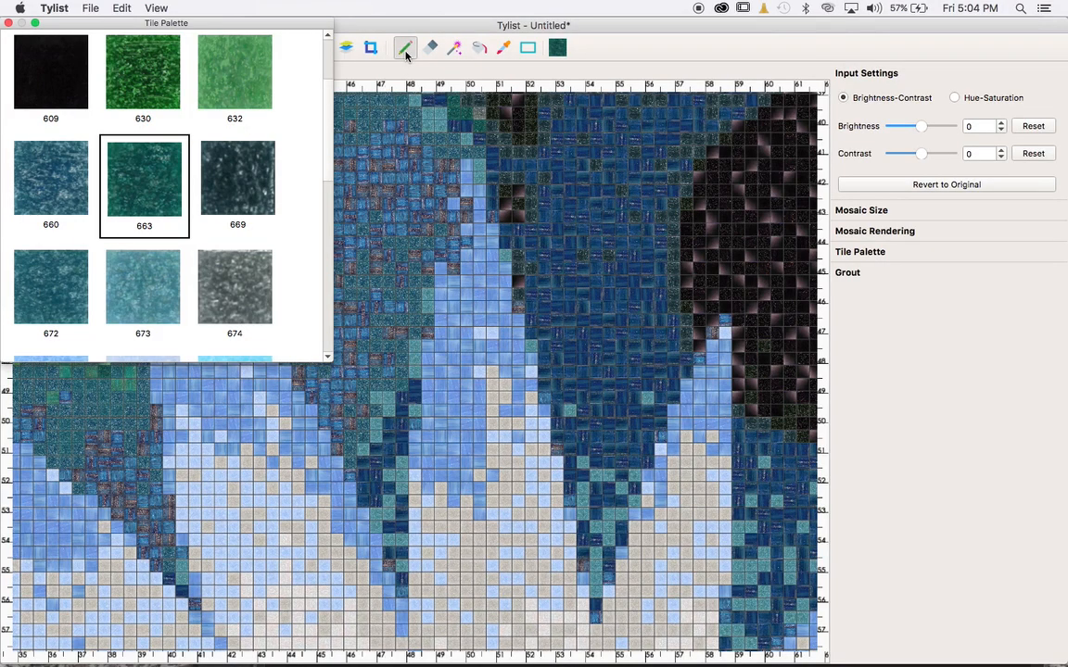
left_click(599, 252)
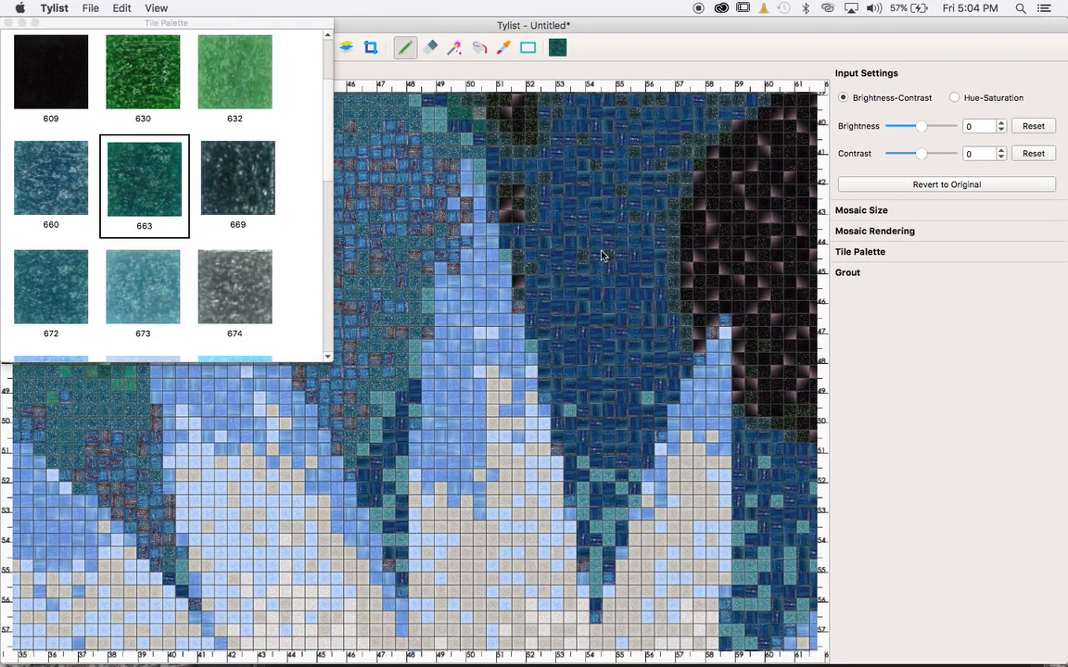
left_click(725, 230)
left_click(765, 229)
left_click(740, 254)
left_click(761, 283)
left_click(738, 282)
left_click(794, 278)
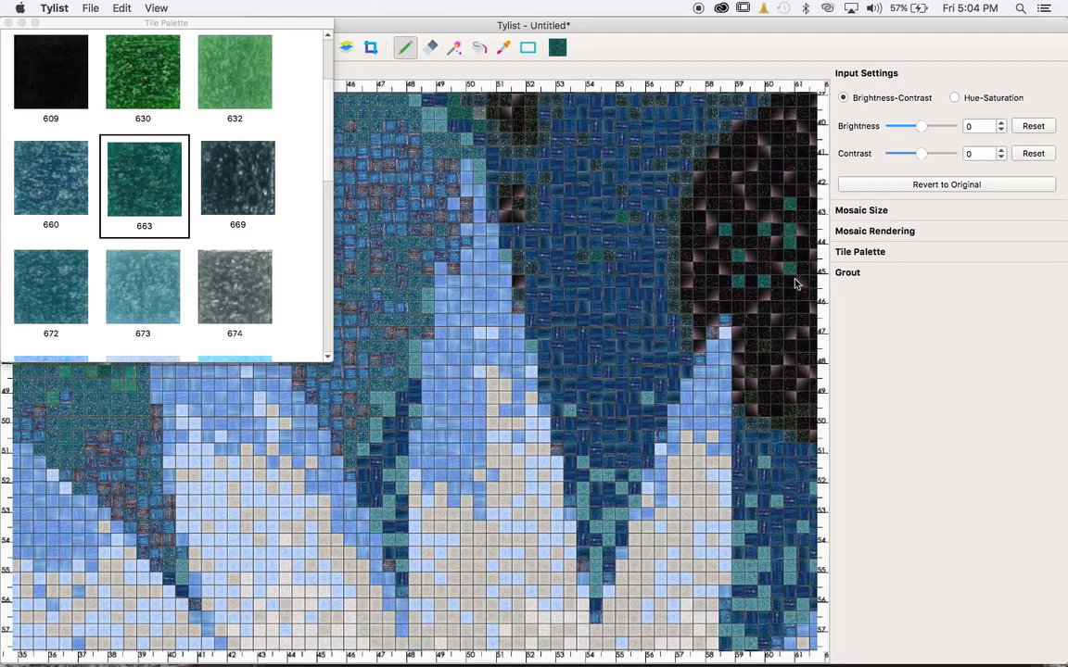
Step: Erase a small patch of tiles in the black leaf, refill it with tile 663 and paint a few more 663 tiles around it
left_click(430, 47)
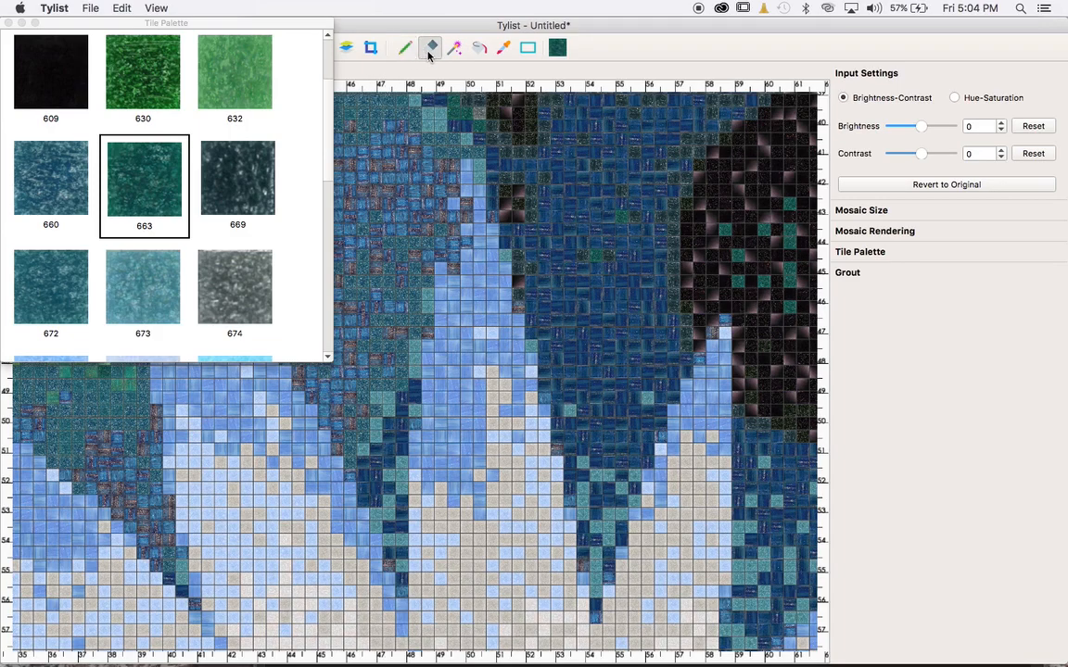
left_click(765, 263)
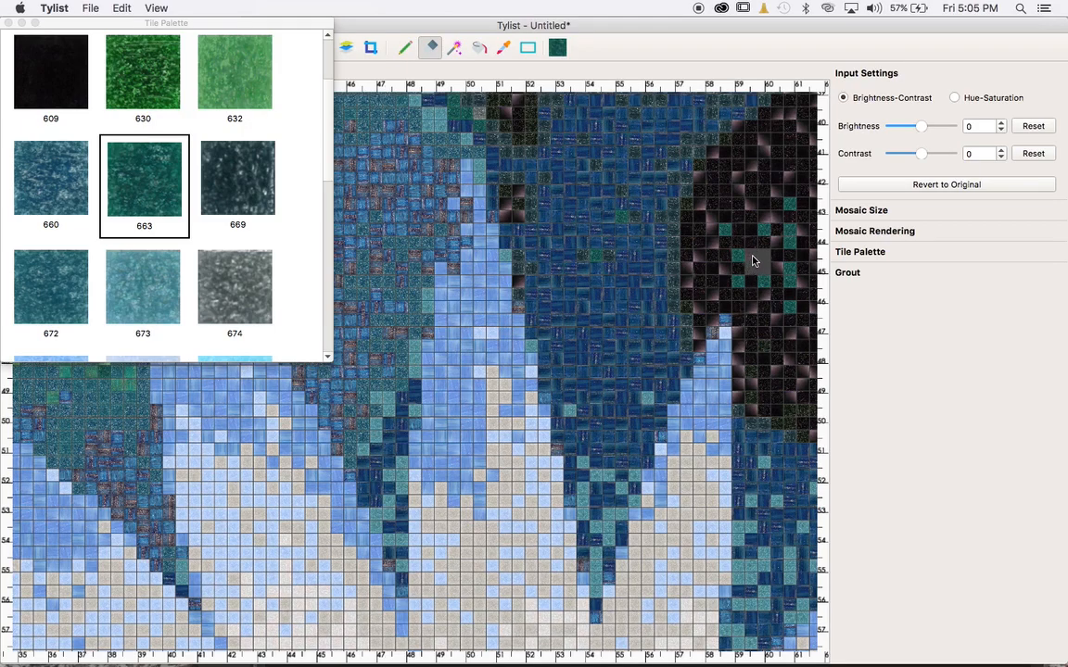
left_click(405, 47)
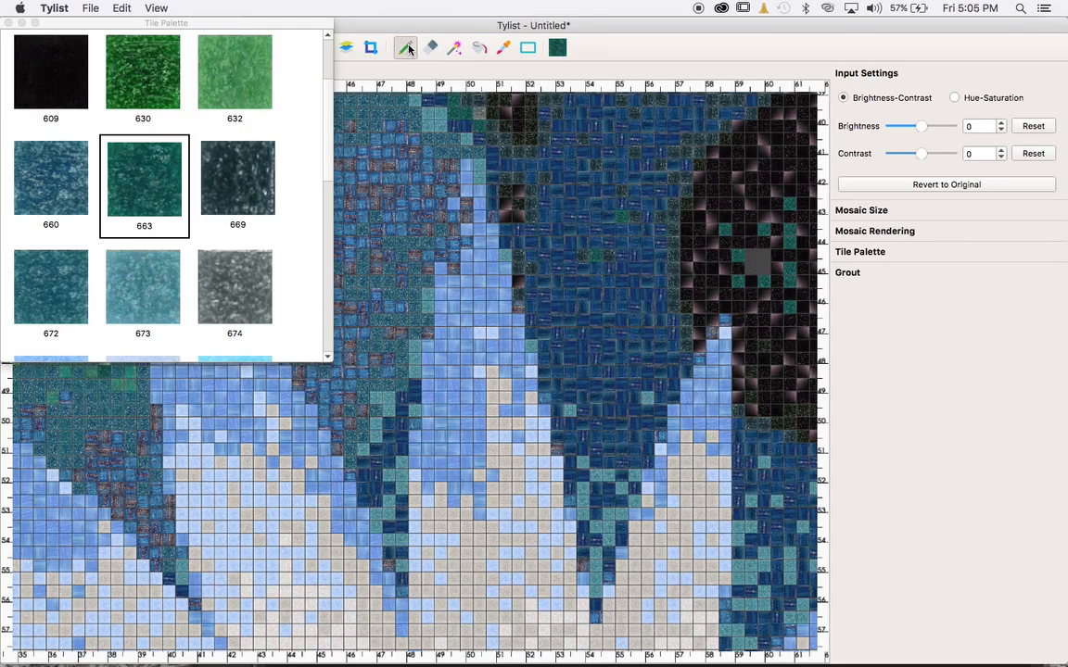
left_click(765, 263)
left_click(753, 269)
left_click(749, 202)
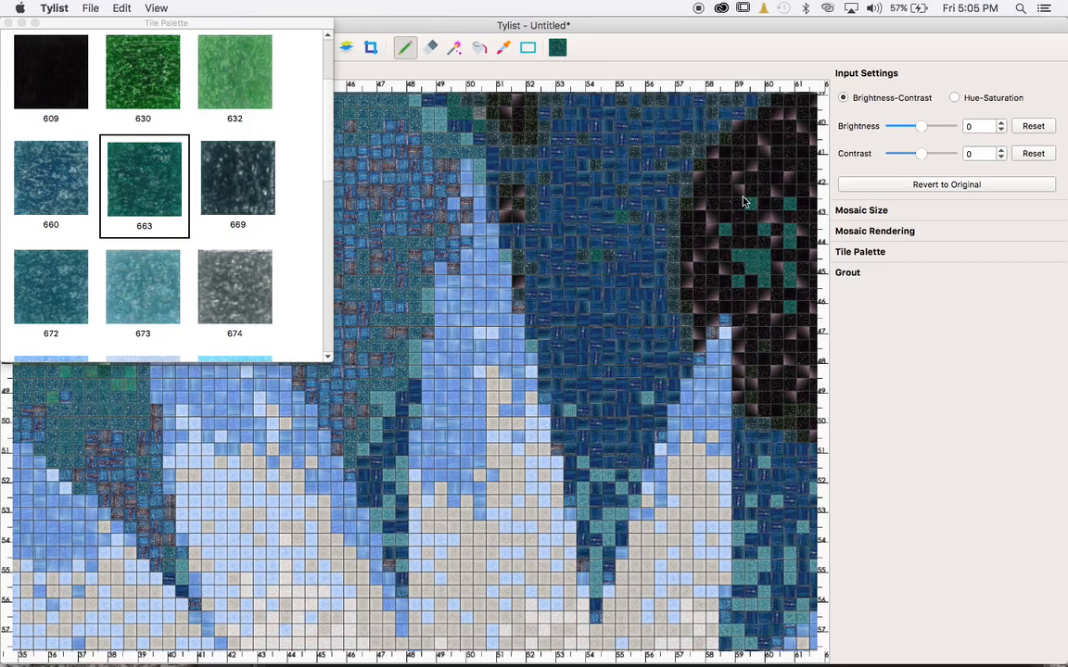
left_click(751, 167)
left_click(710, 257)
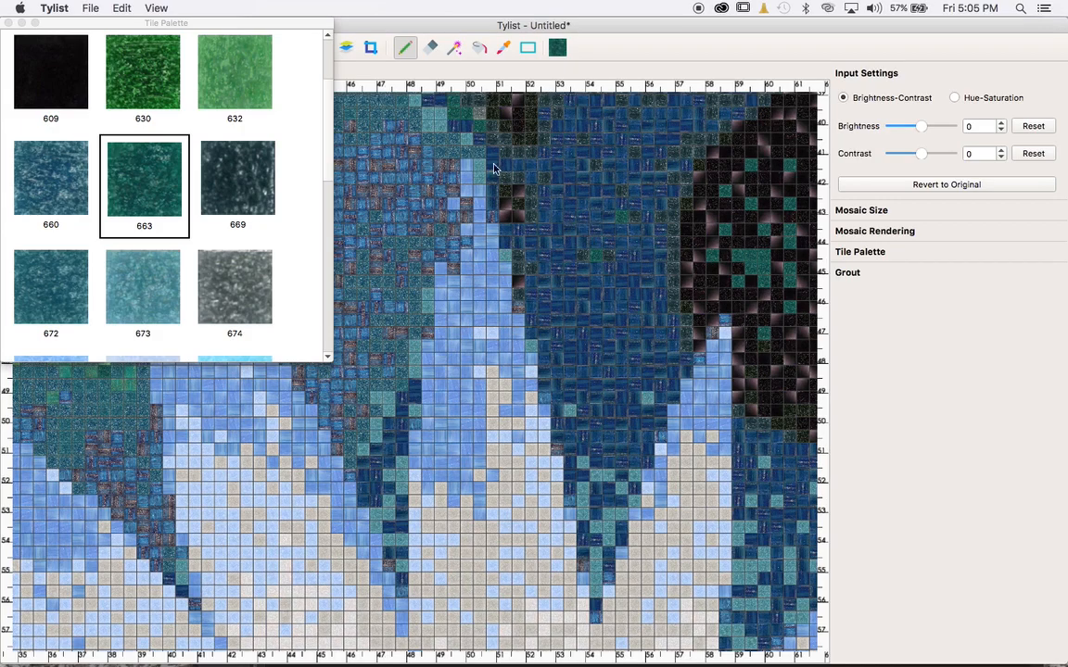
Step: Use the magic wand to highlight all tiles in the mosaic that match a picked tile, including tile 663
left_click(454, 48)
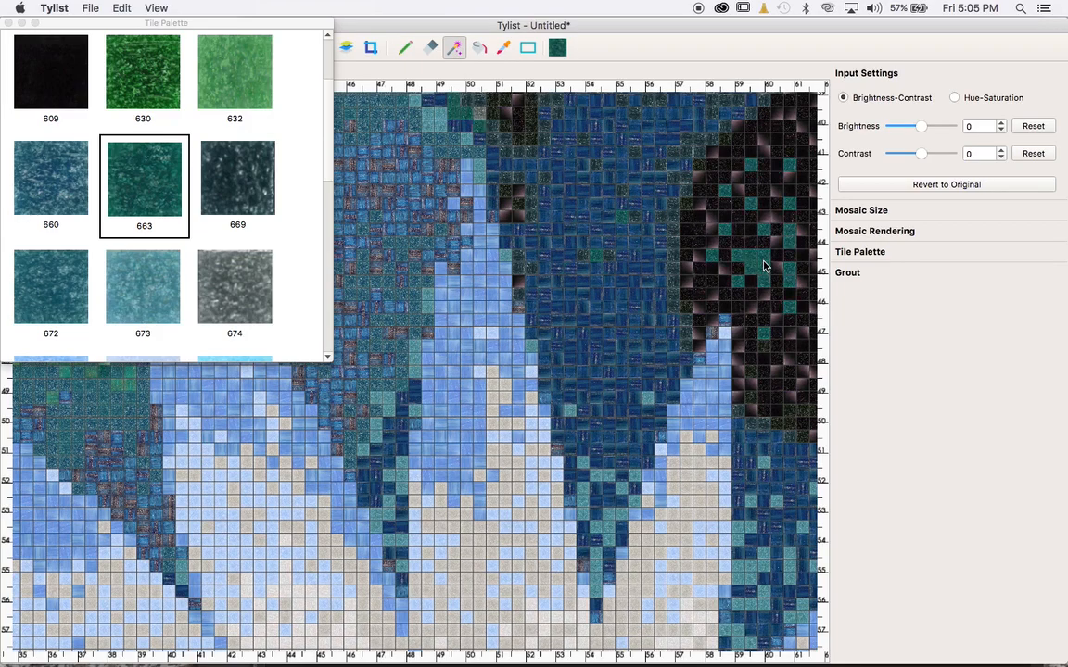
left_click(456, 382)
left_click(596, 320)
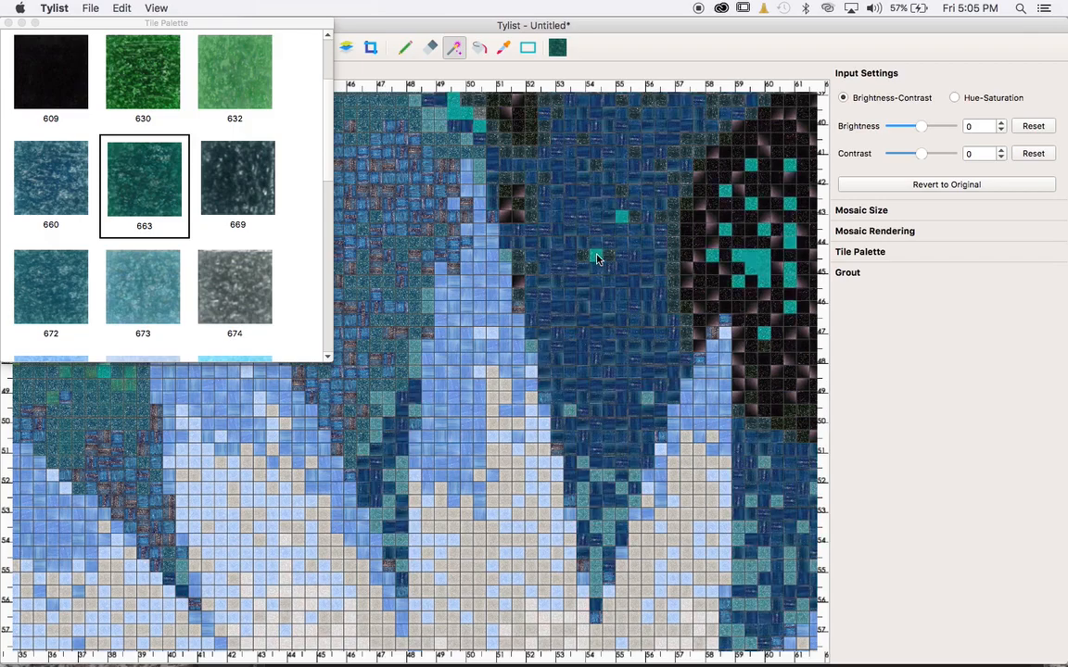
Step: Replace the blue, light blue and beige tiles of the flower petals with tile 632 using the fill tool
left_click(480, 49)
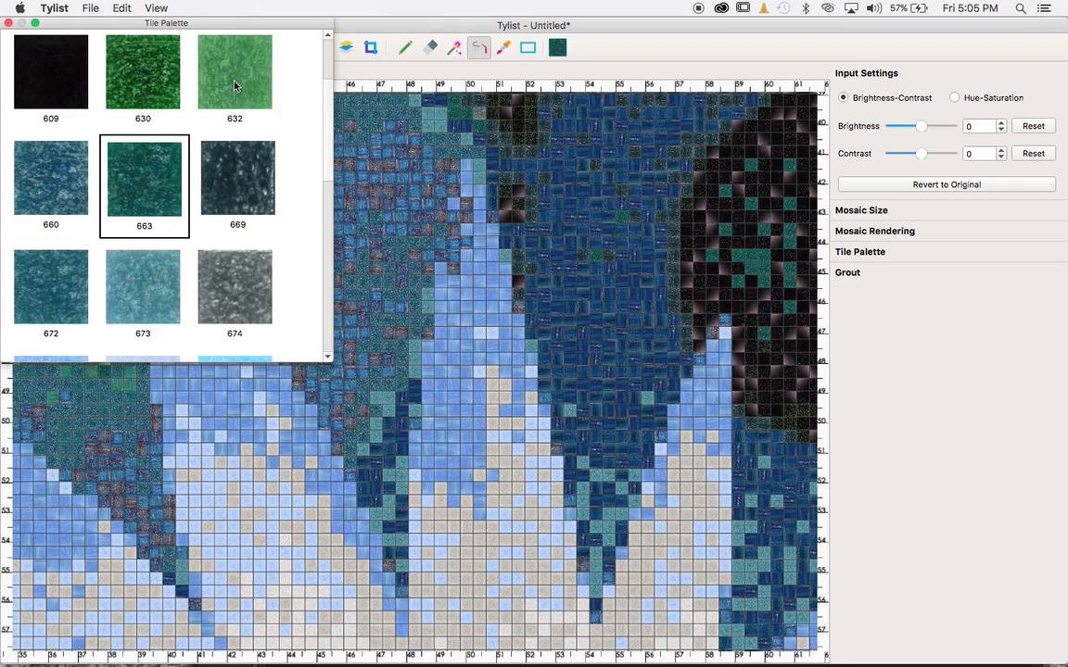
left_click(210, 72)
left_click(486, 49)
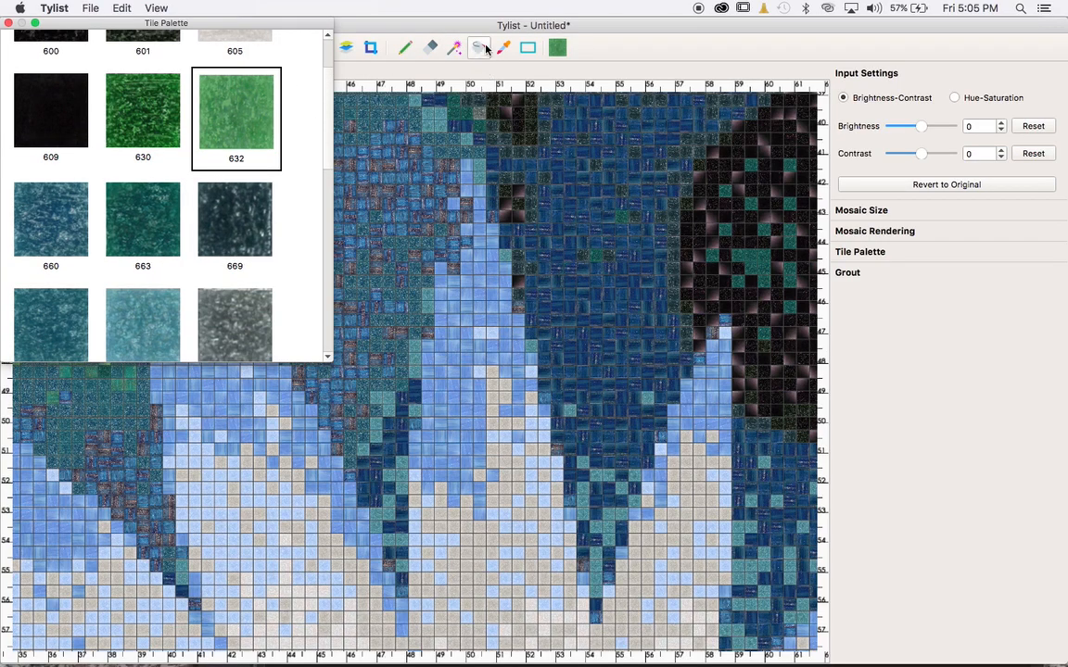
left_click(482, 279)
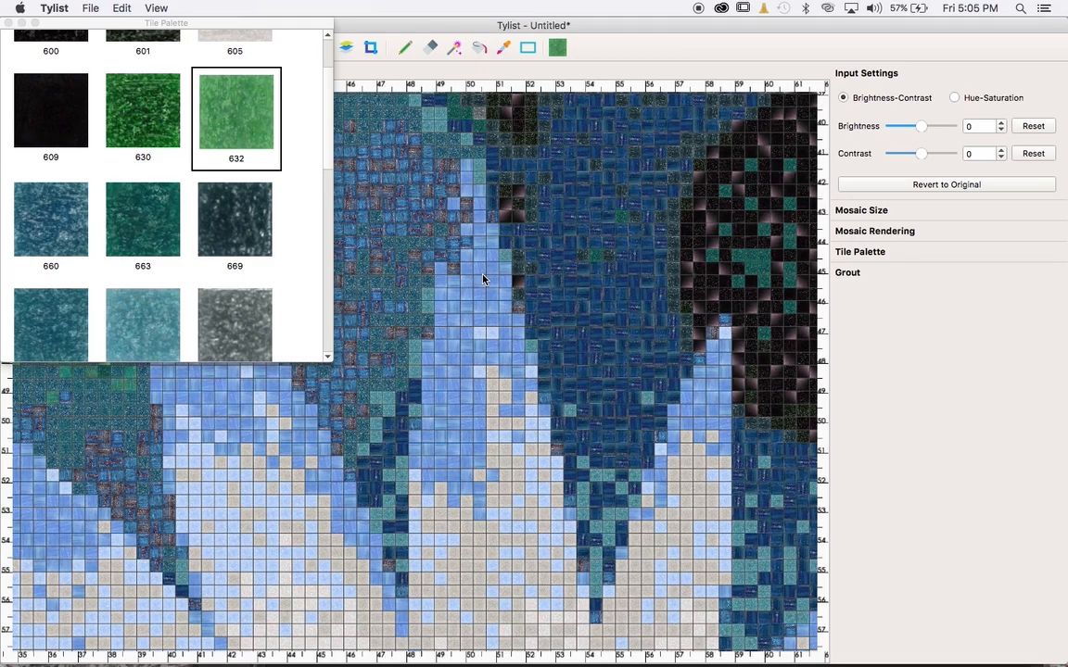
left_click(479, 49)
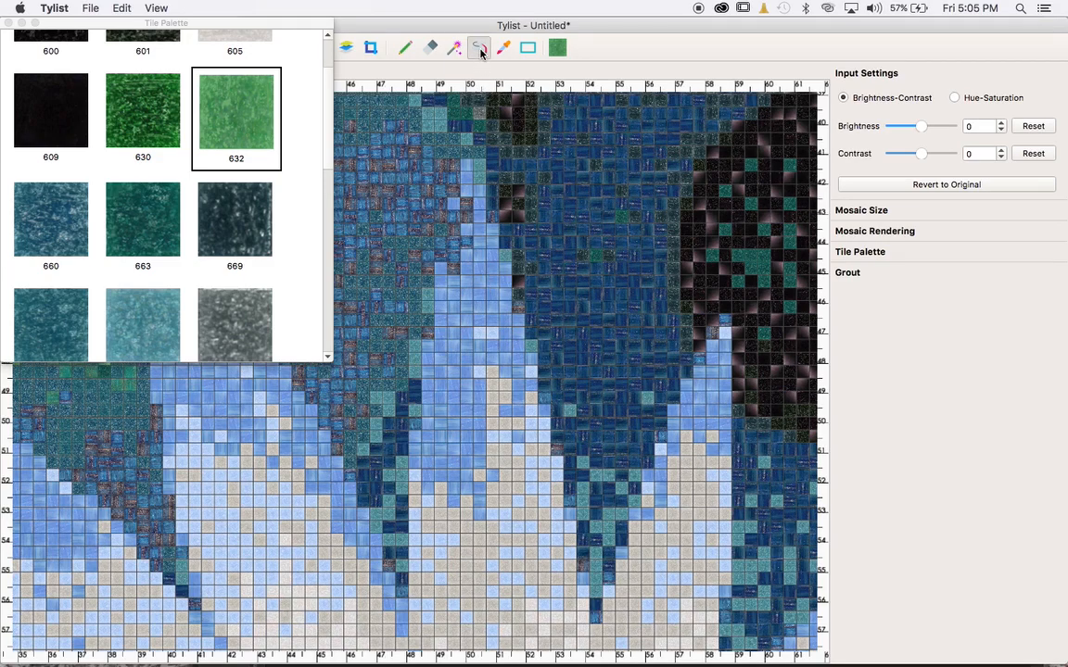
left_click(479, 286)
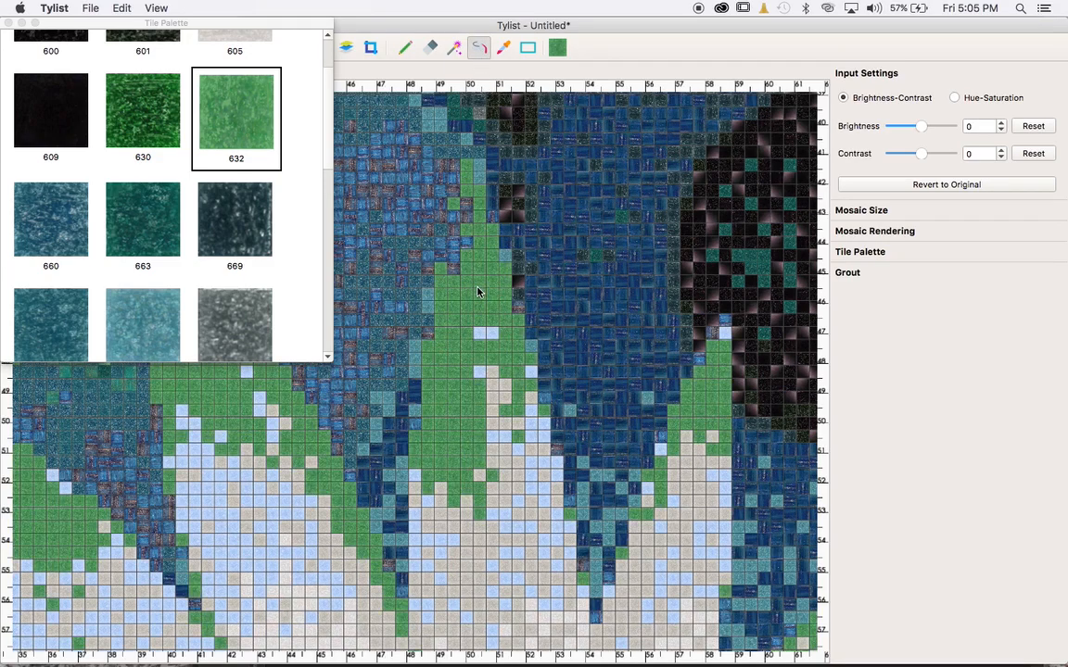
left_click(496, 416)
left_click(536, 440)
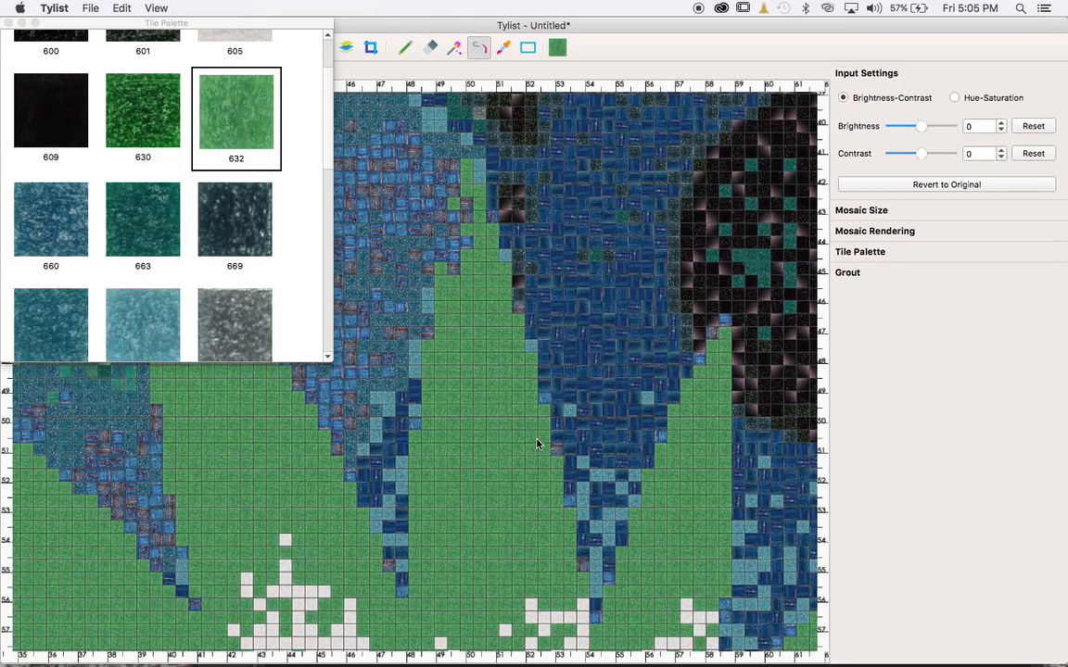
Step: Sample tiles 663, M690 and M693 from the mosaic with the eyedropper, leaving M693 as the current tile
key("super+minus")
key("super+minus")
scroll(537, 443, "down", 5)
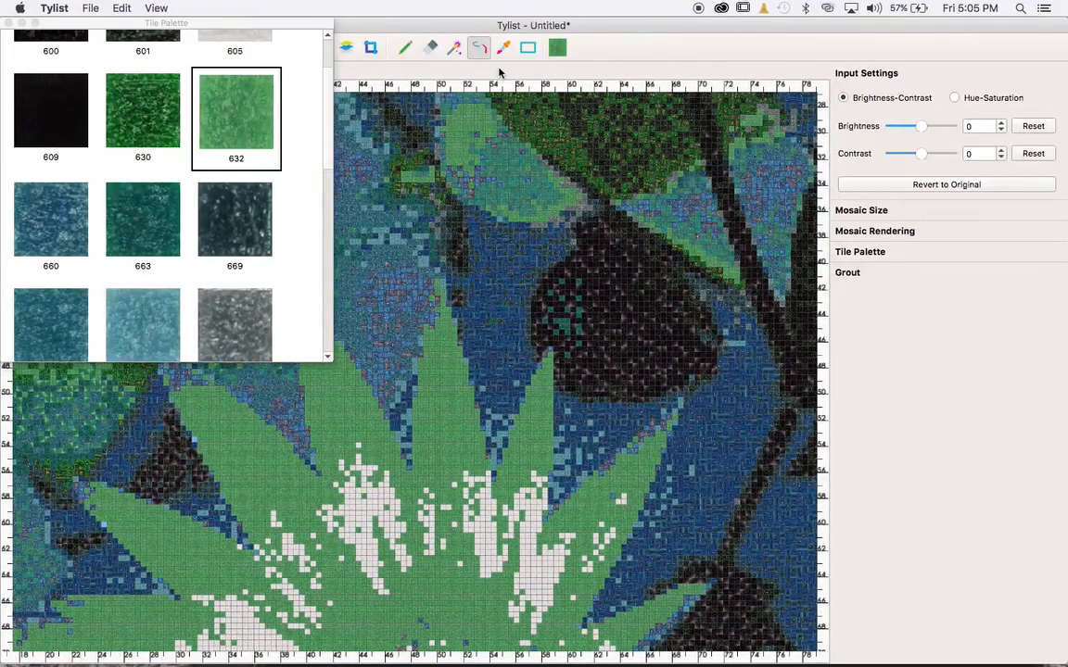
left_click(502, 48)
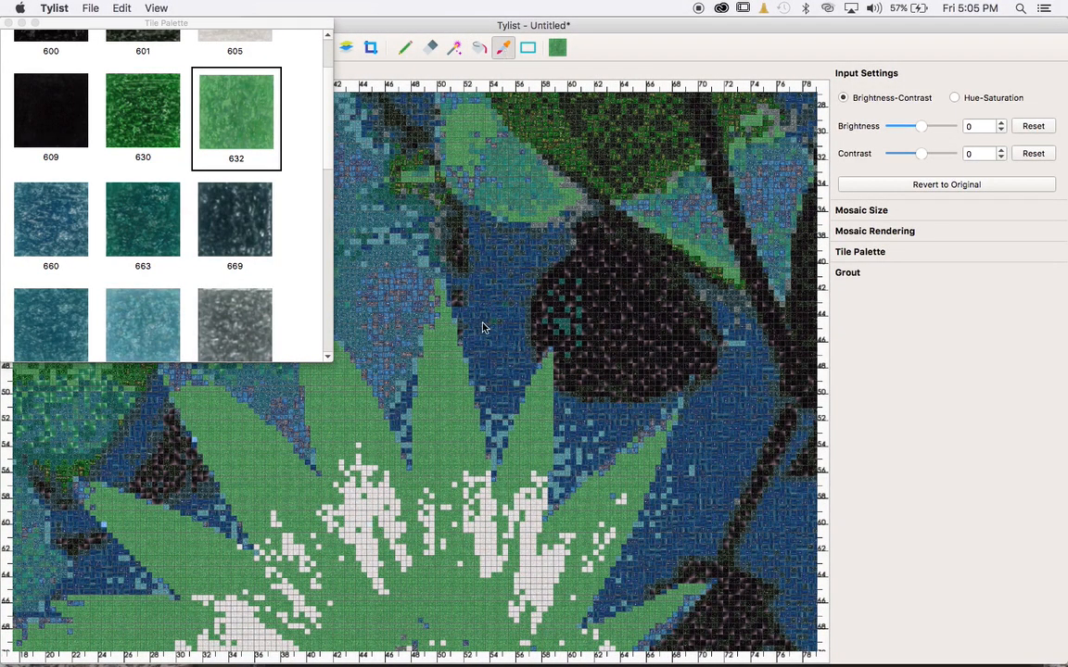
left_click(519, 326)
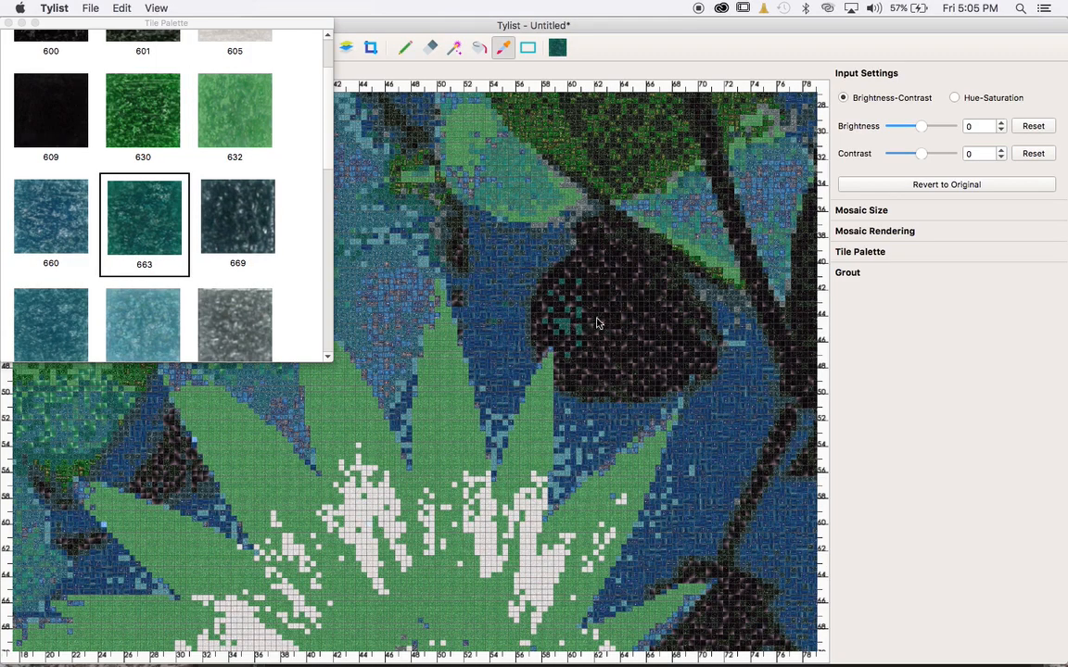
left_click(632, 296)
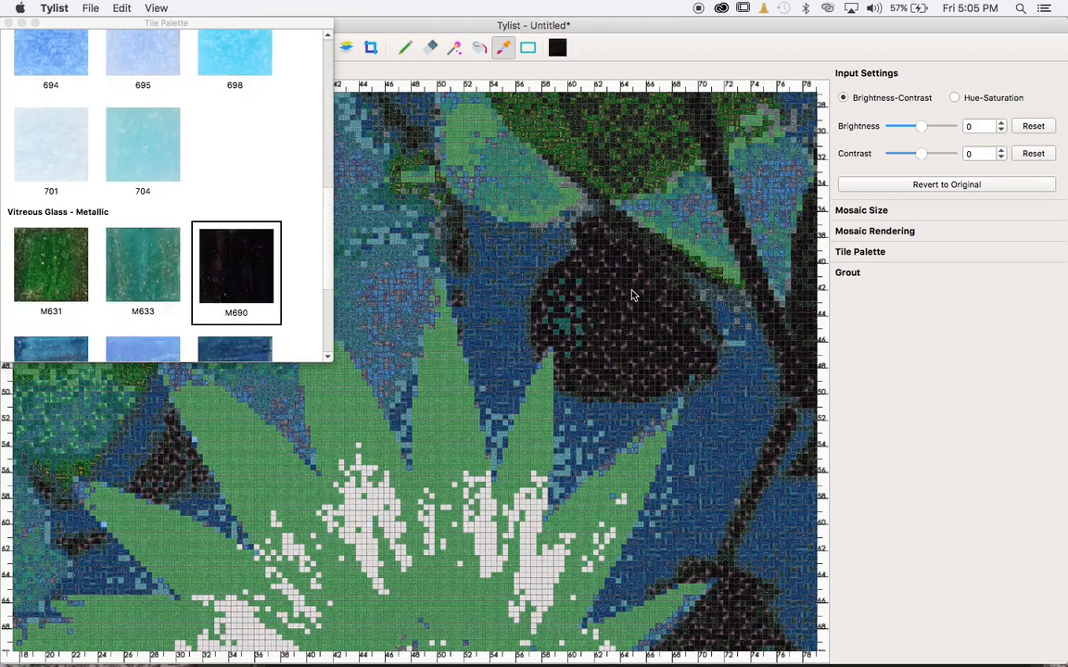
left_click(682, 208)
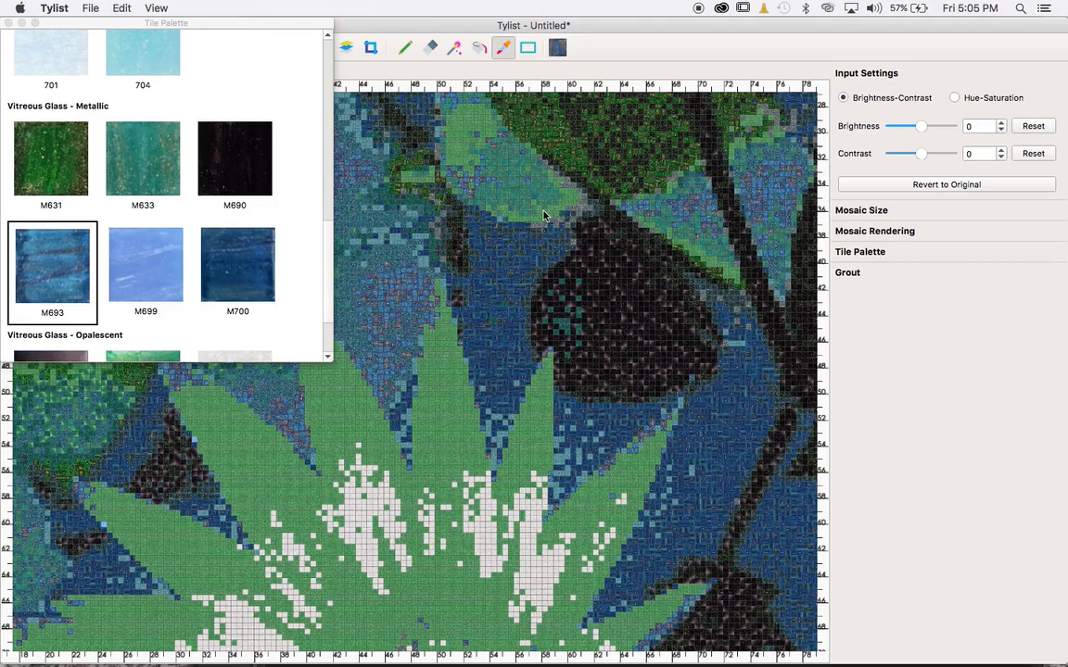
Step: Sample tiles M633 and M693 with the eyedropper, and clear a rectangular block of tiles across the black leaf with the rectangle tool
left_click(521, 203)
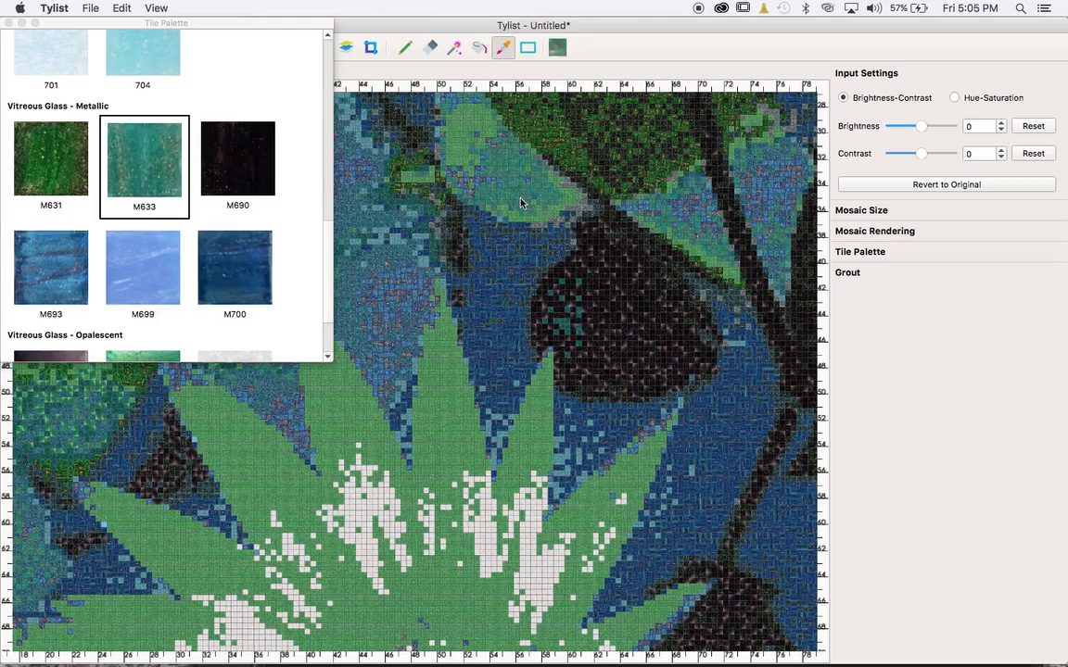
left_click(411, 369)
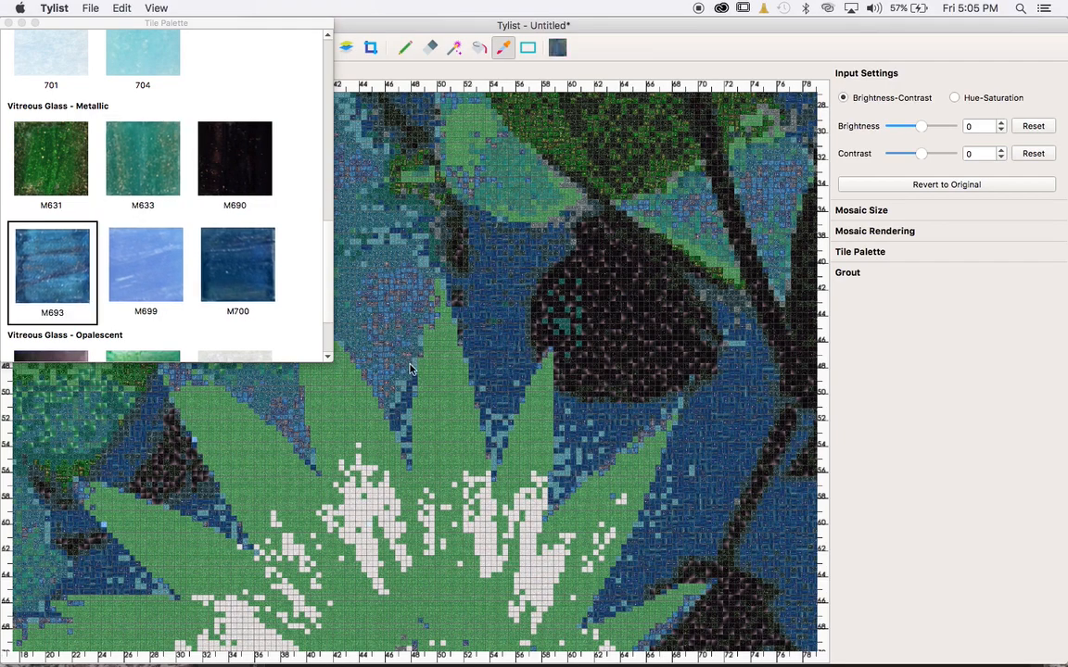
left_click(529, 49)
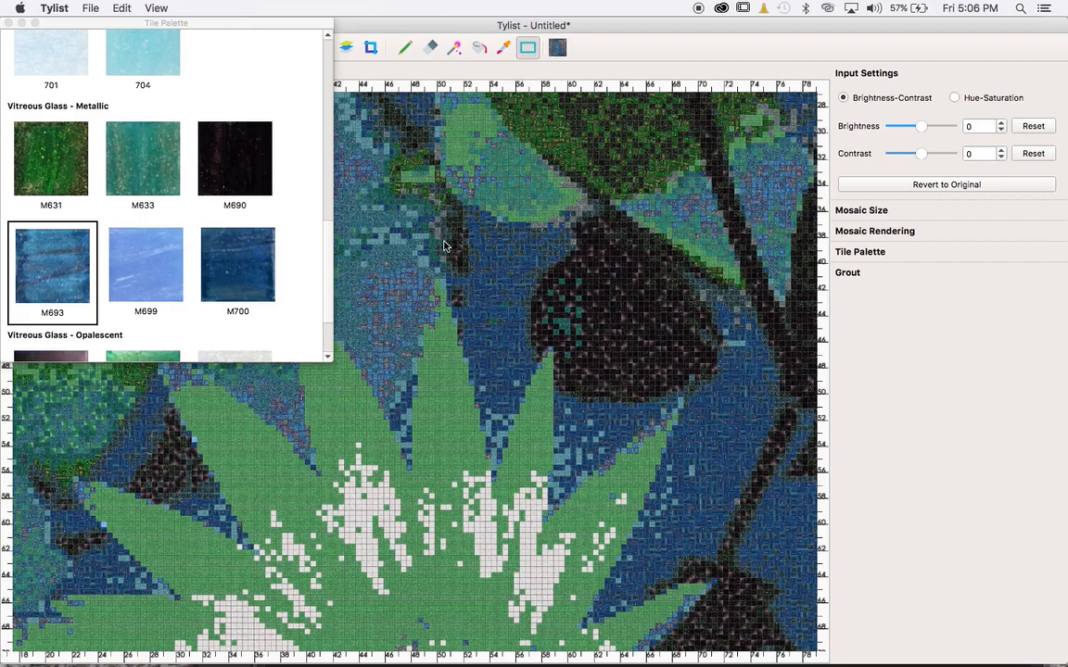
left_click_drag(443, 212, 670, 381)
key("Return")
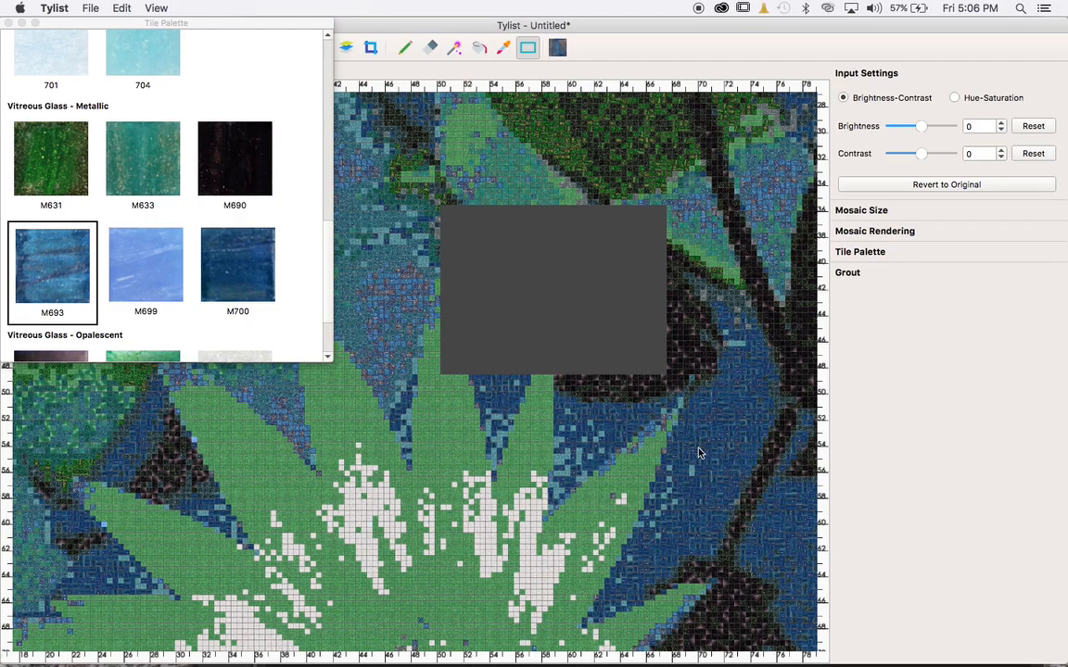
Step: Preview the mosaic with Gray and Light Gray grout and set the grout back to Dark Gray
left_click(848, 276)
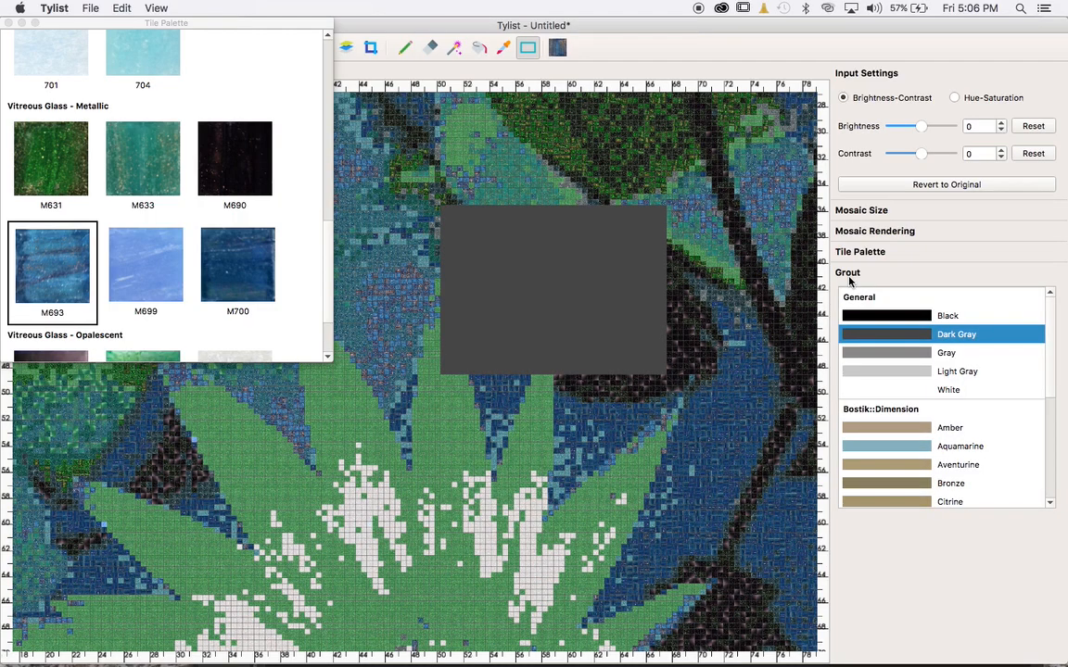
left_click(873, 354)
left_click(876, 371)
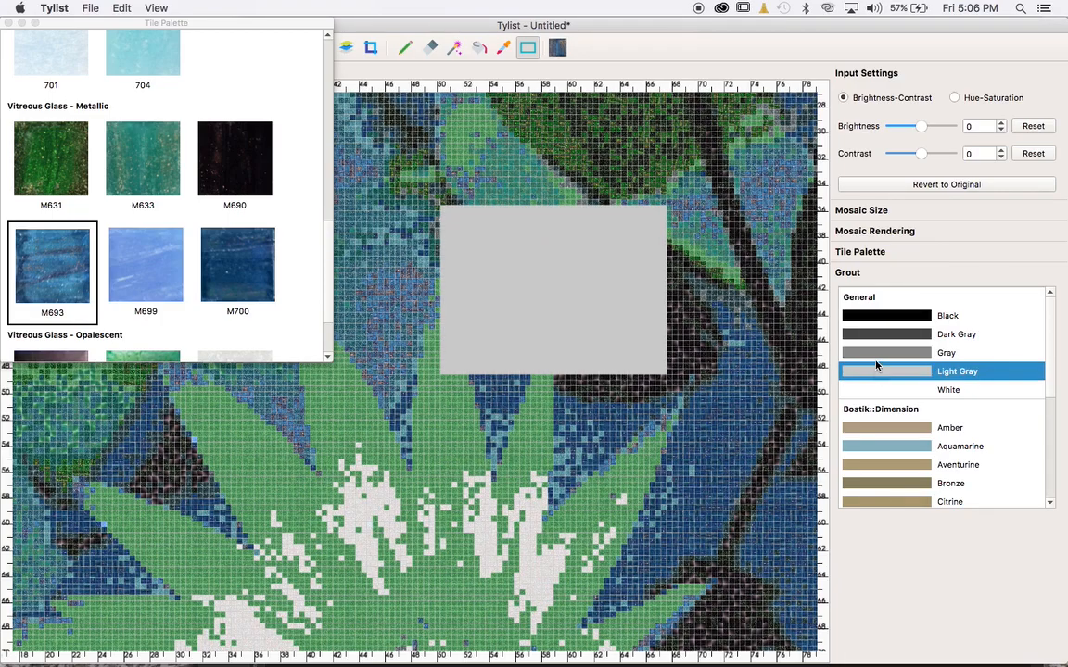
left_click(877, 351)
left_click(877, 338)
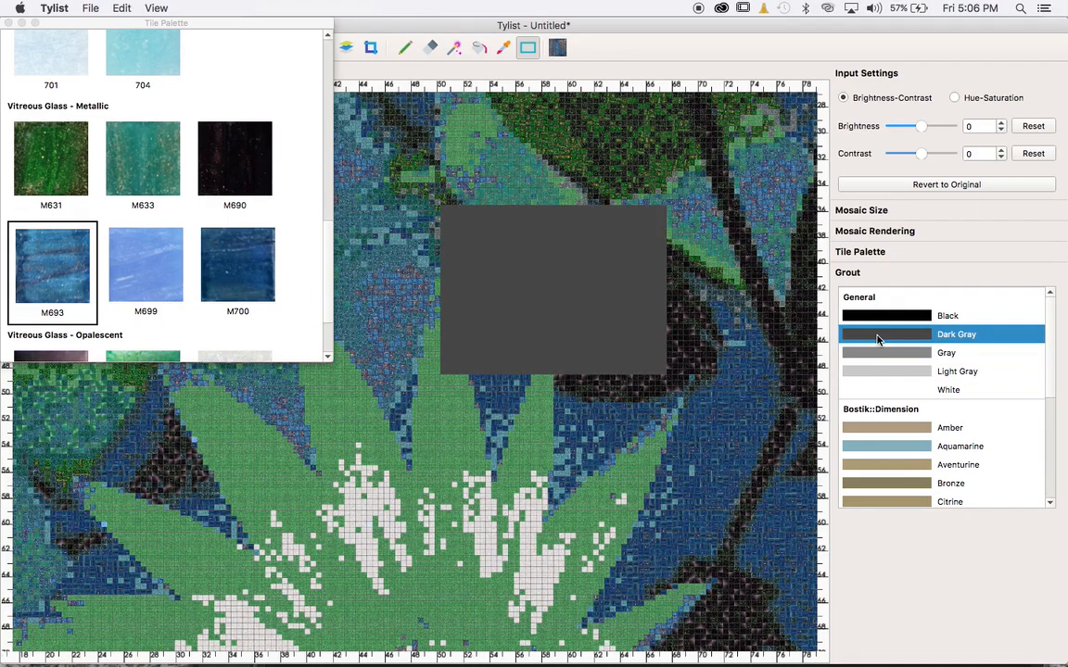
Step: Undo the series of grout colour changes
key("super+z")
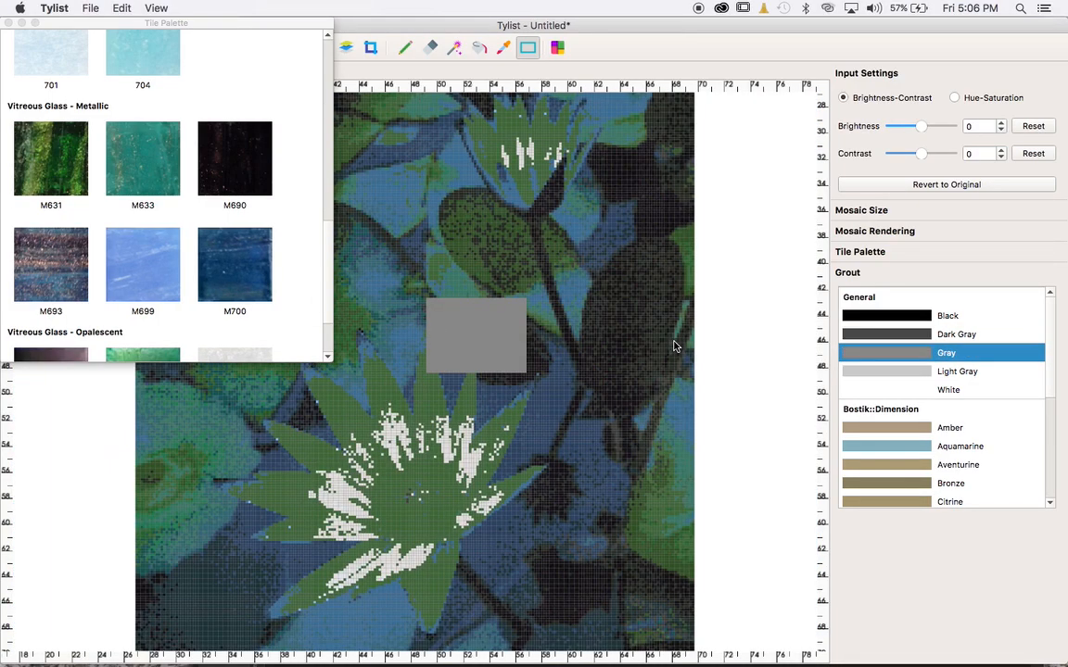
key("super+z")
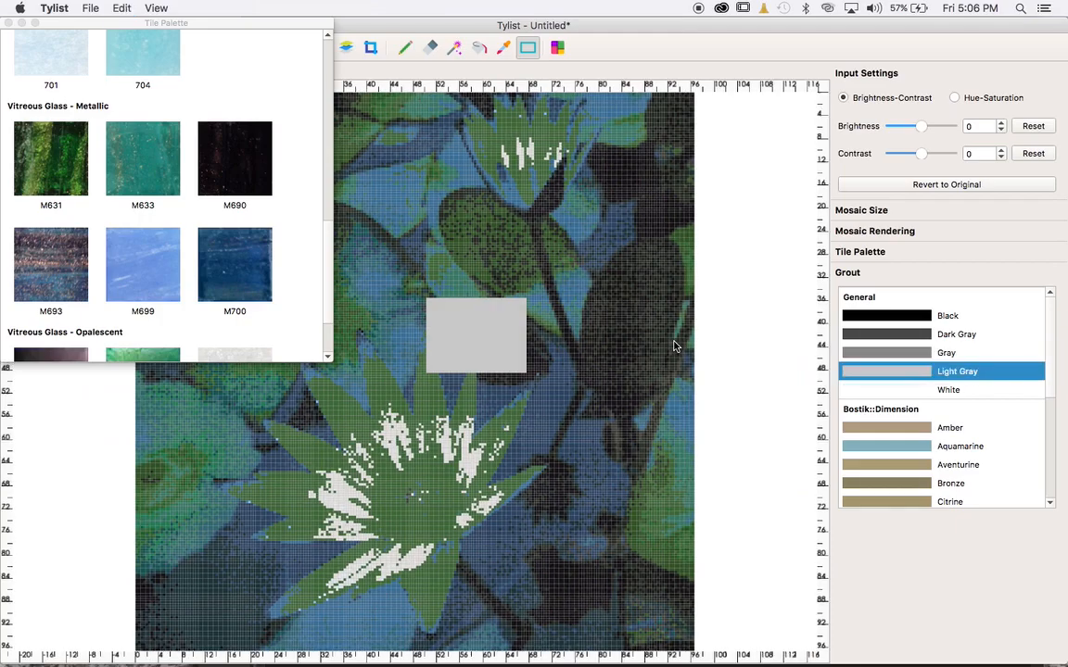
key("super+z")
key("super+z")
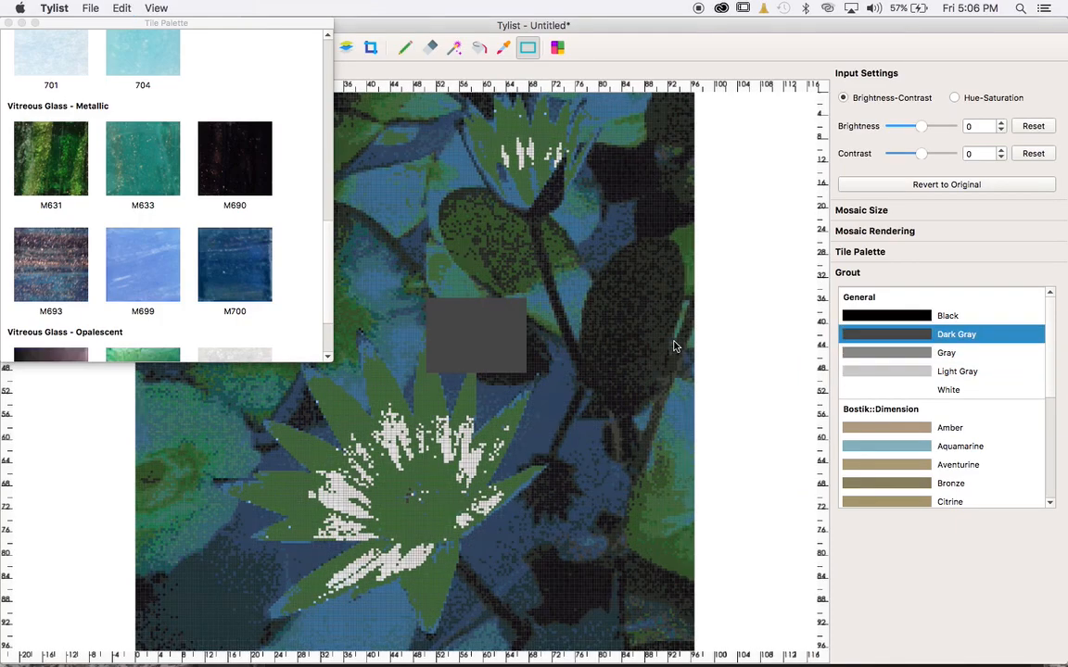
Step: Try cropping the mosaic from its upper edge to about 45 in high, dismiss the tile palette and undo the crop
key("c")
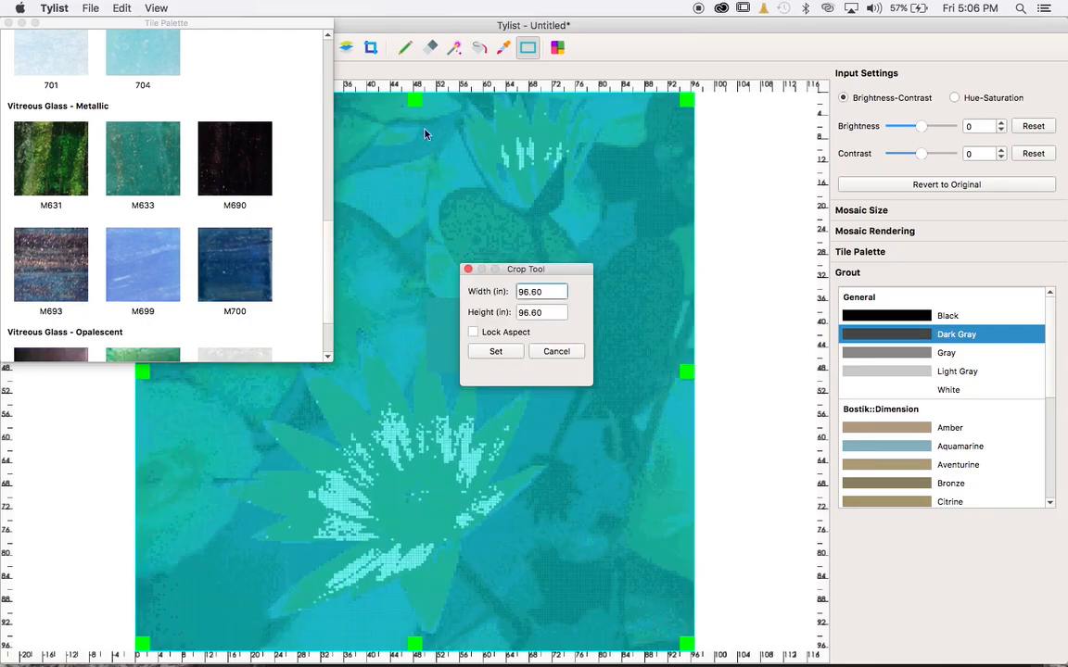
left_click_drag(416, 103, 419, 401)
left_click(484, 357)
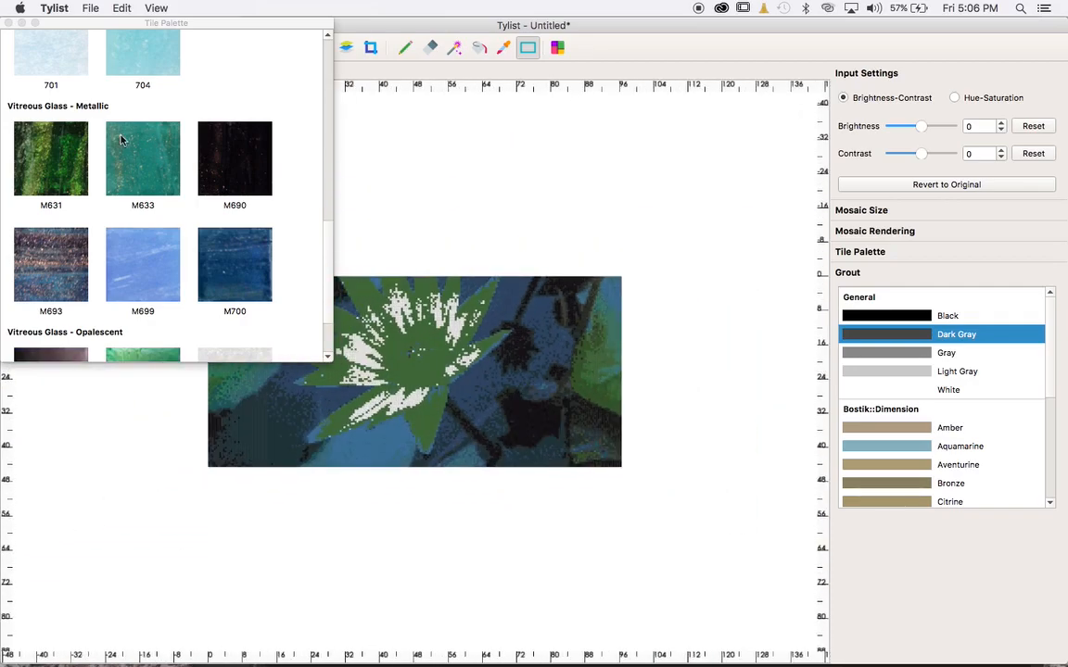
left_click(8, 22)
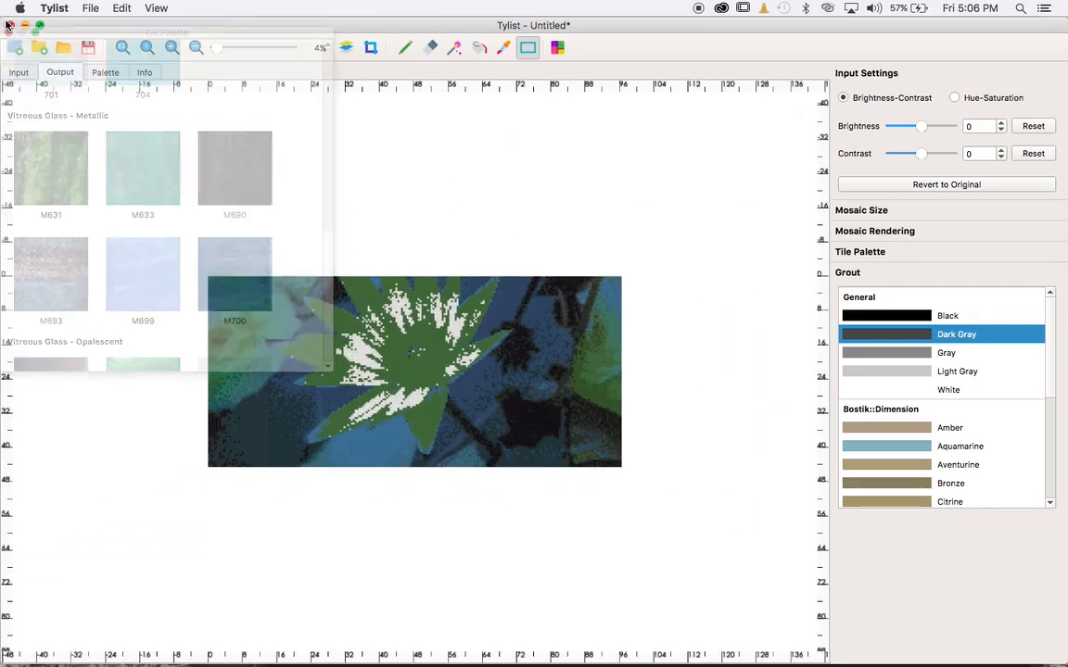
key("super+z")
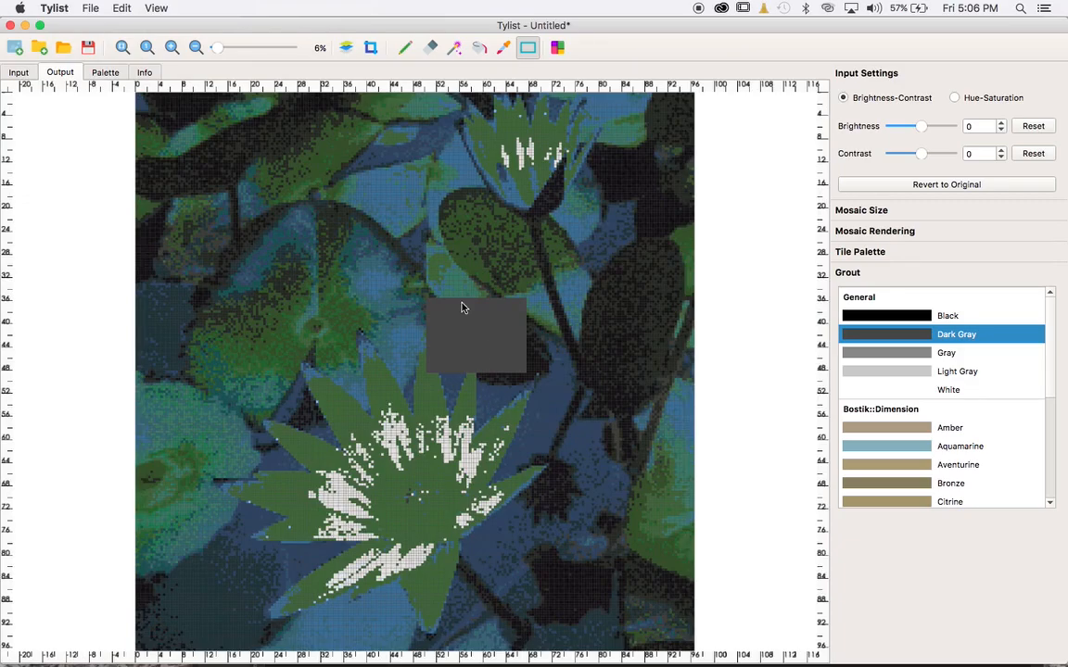
Step: Compare the whole mosaic output with the original input image
scroll(462, 306, "down", 3)
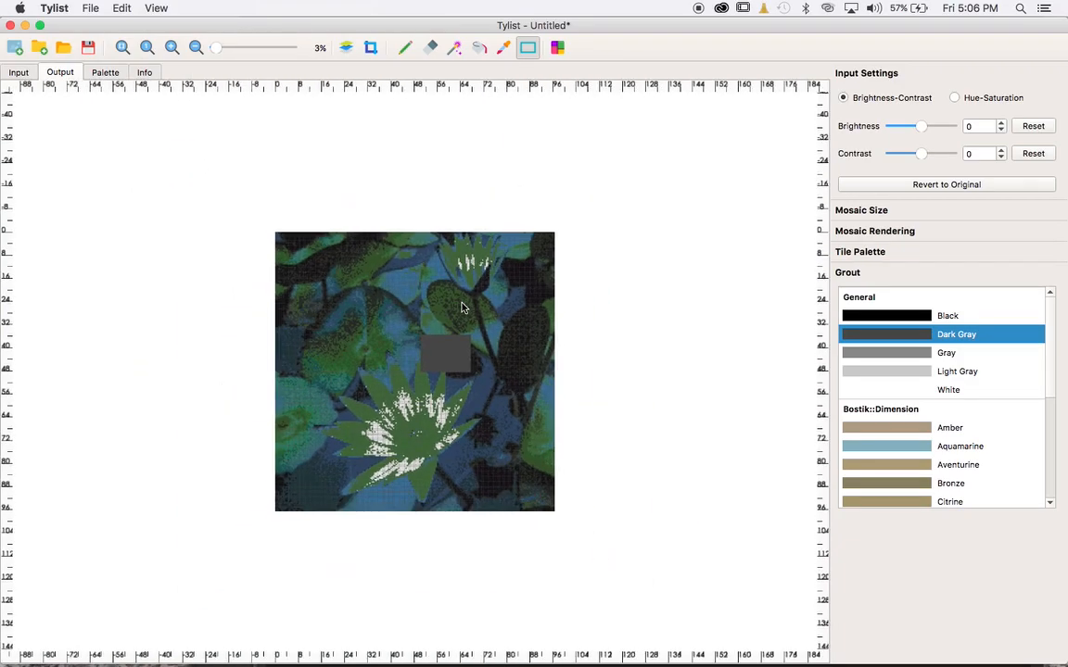
scroll(461, 307, "up", 4)
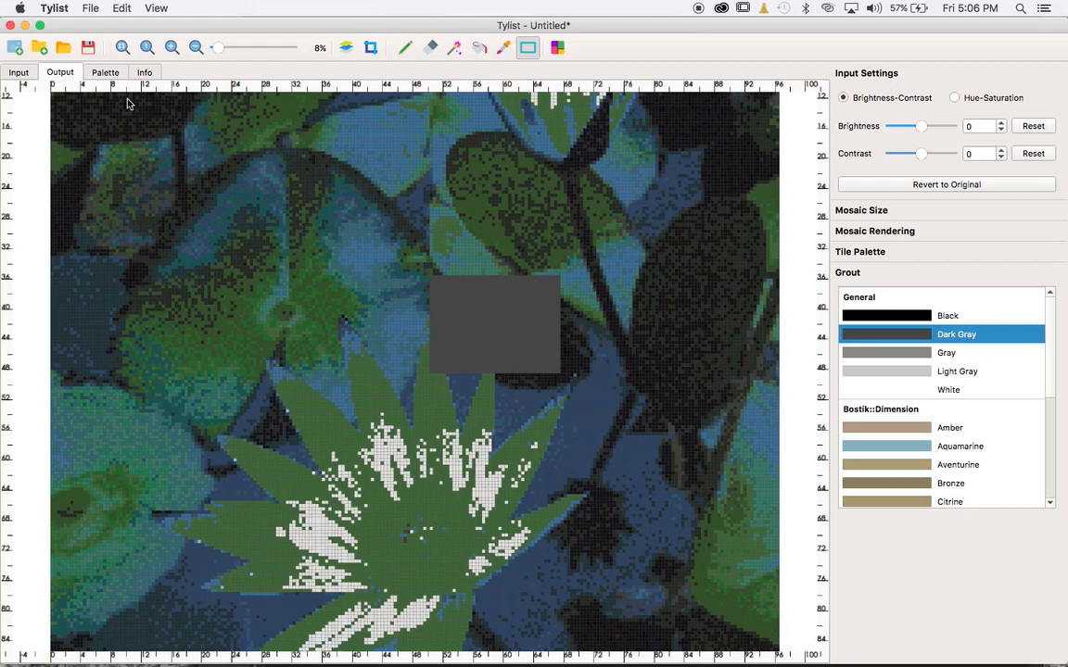
scroll(127, 98, "down", 5)
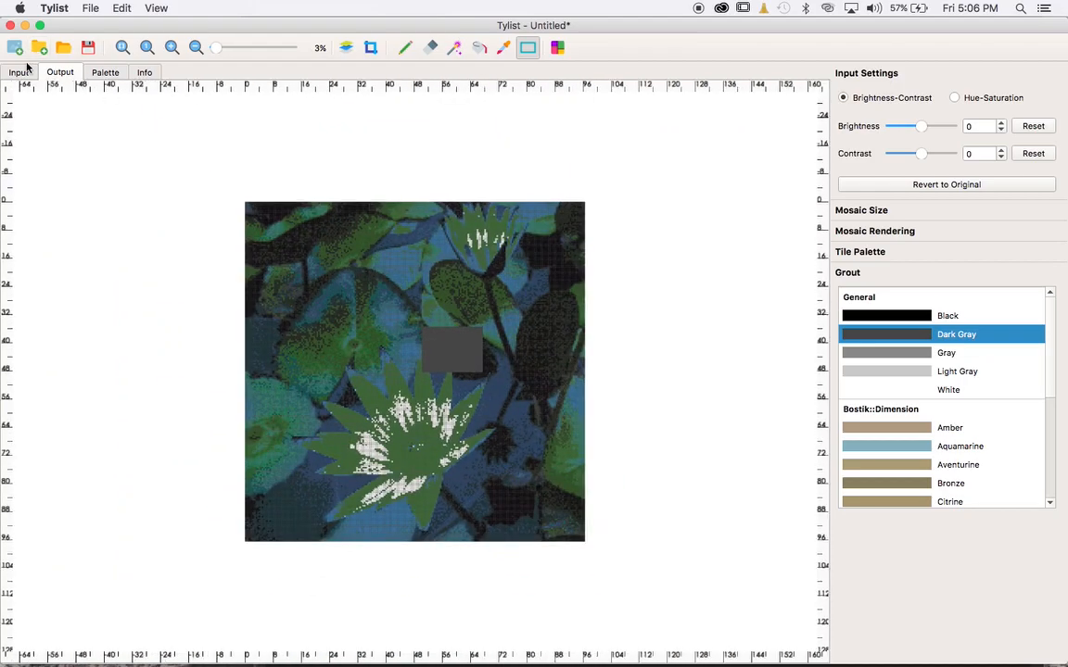
left_click(22, 73)
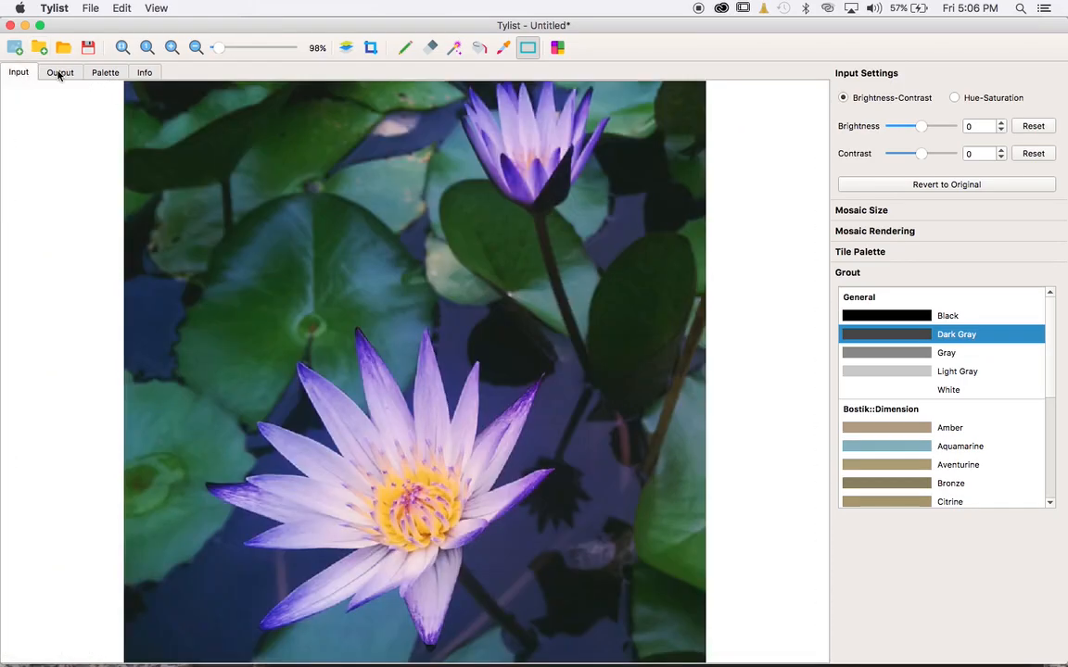
left_click(60, 73)
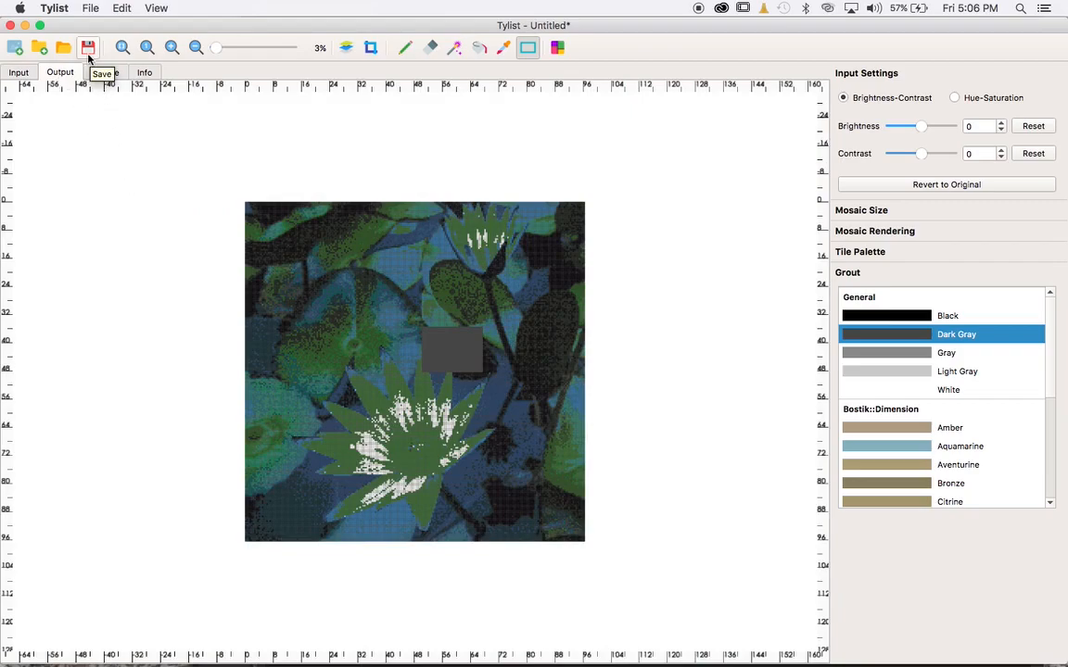
Step: Save the project to the Desktop as a .tylist file named after the designer
left_click(88, 53)
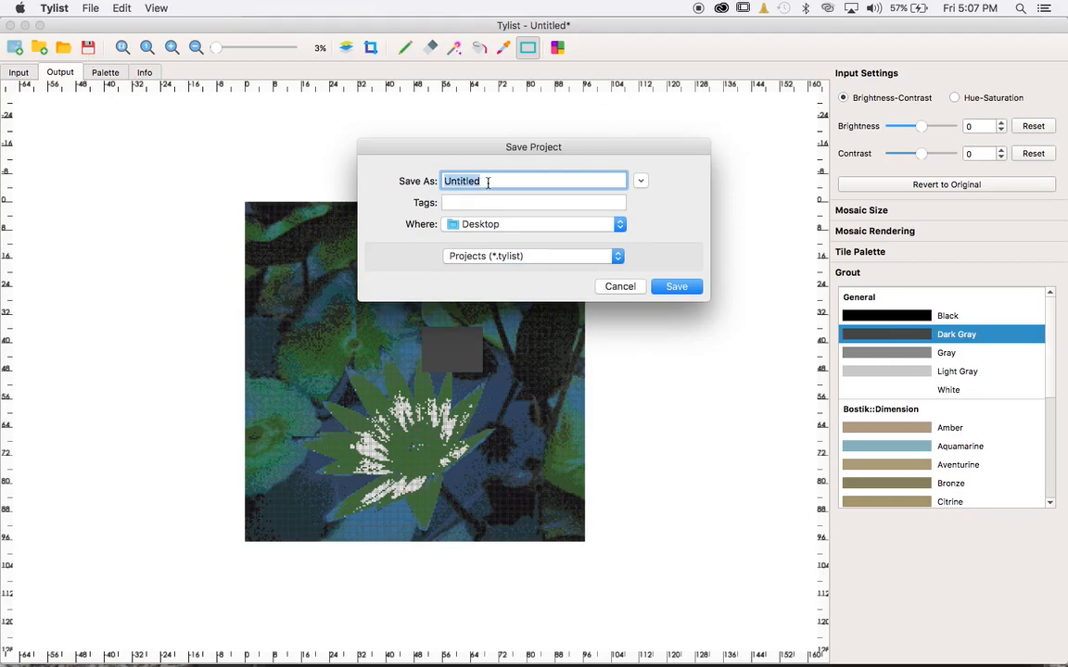
type("AshleyT")
left_click(674, 287)
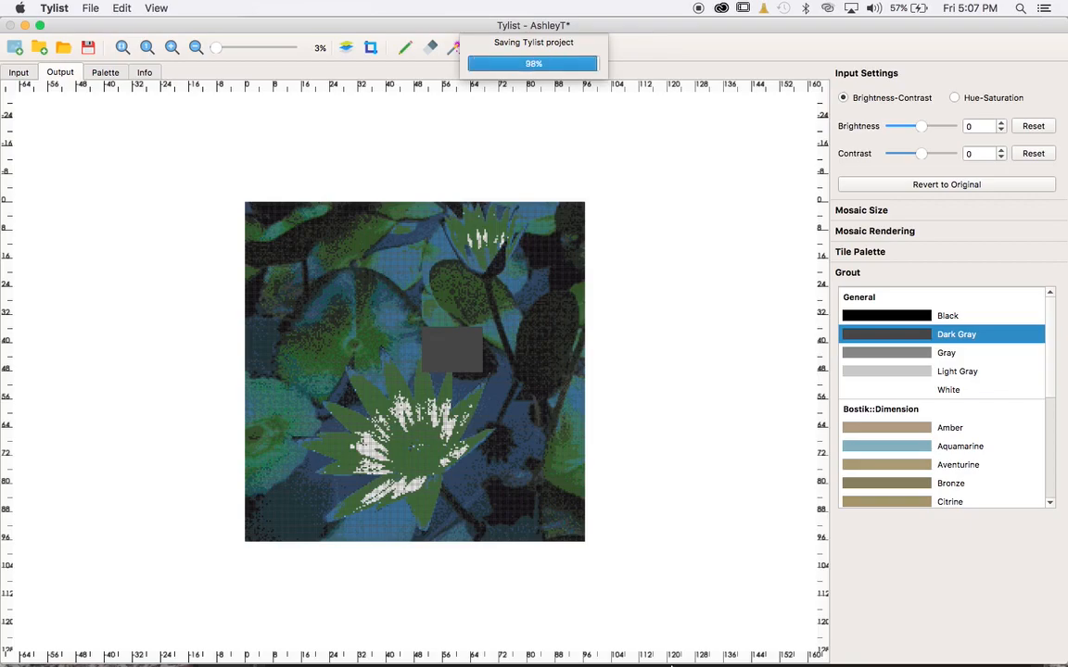
Step: Switch to Chrome and go from the Design 'N Gather competition resources to the Submit Your Design page
mouse_move(651, 640)
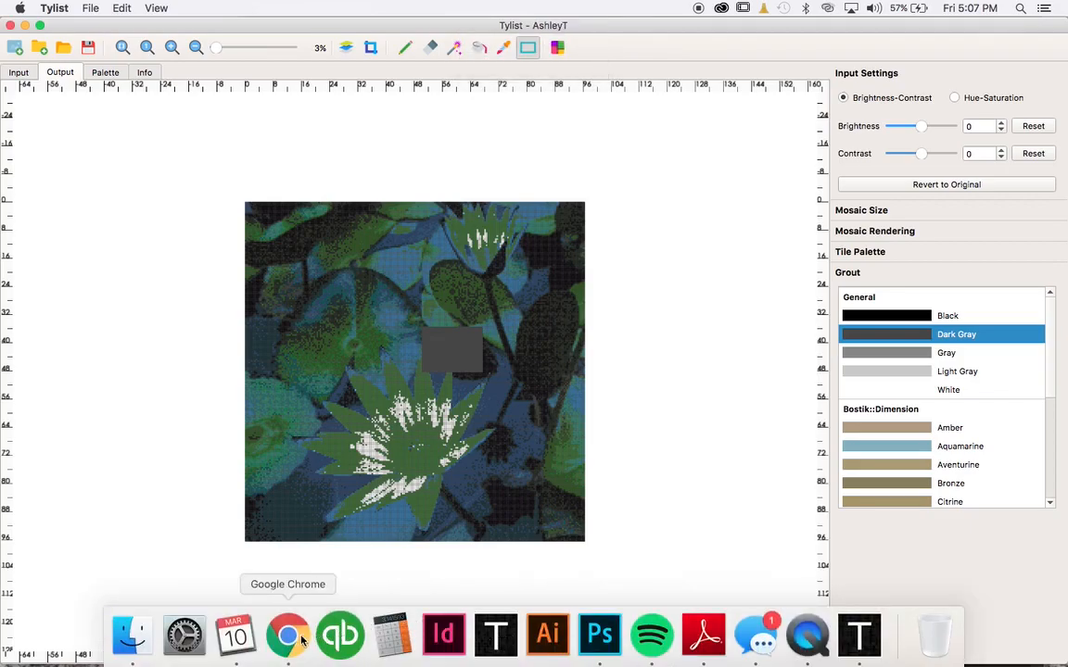
left_click(287, 635)
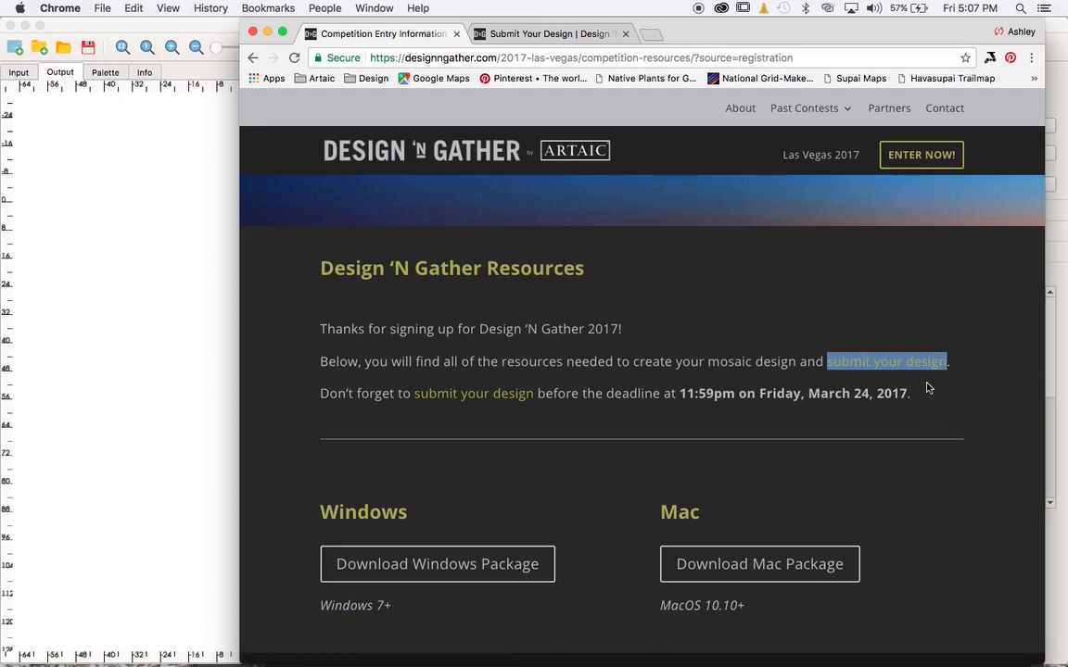
left_click(838, 351)
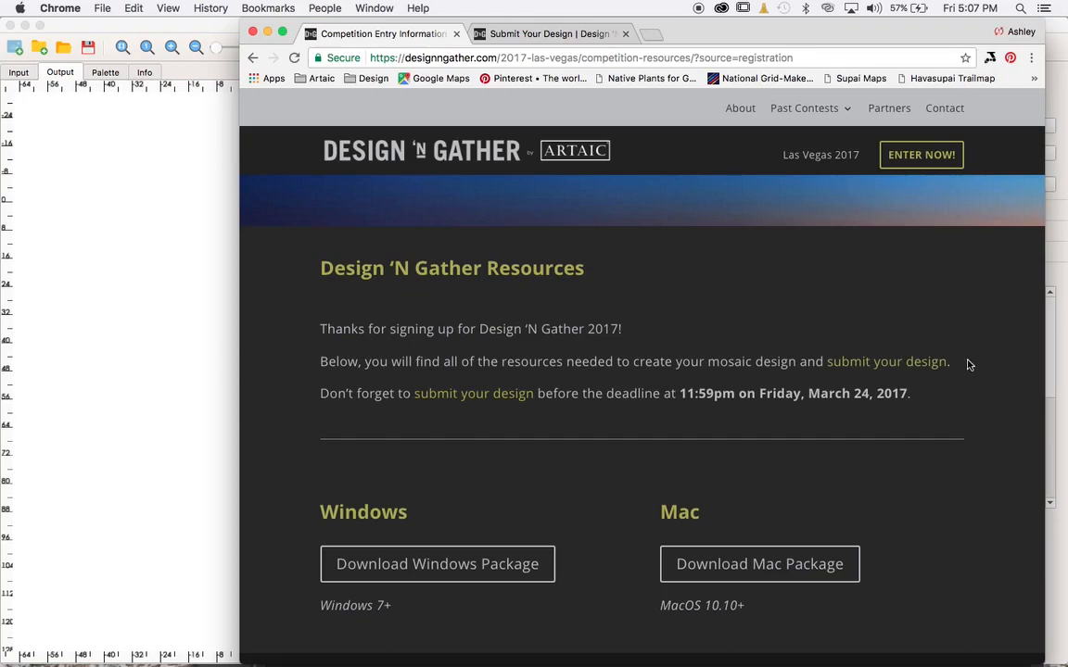
left_click(594, 37)
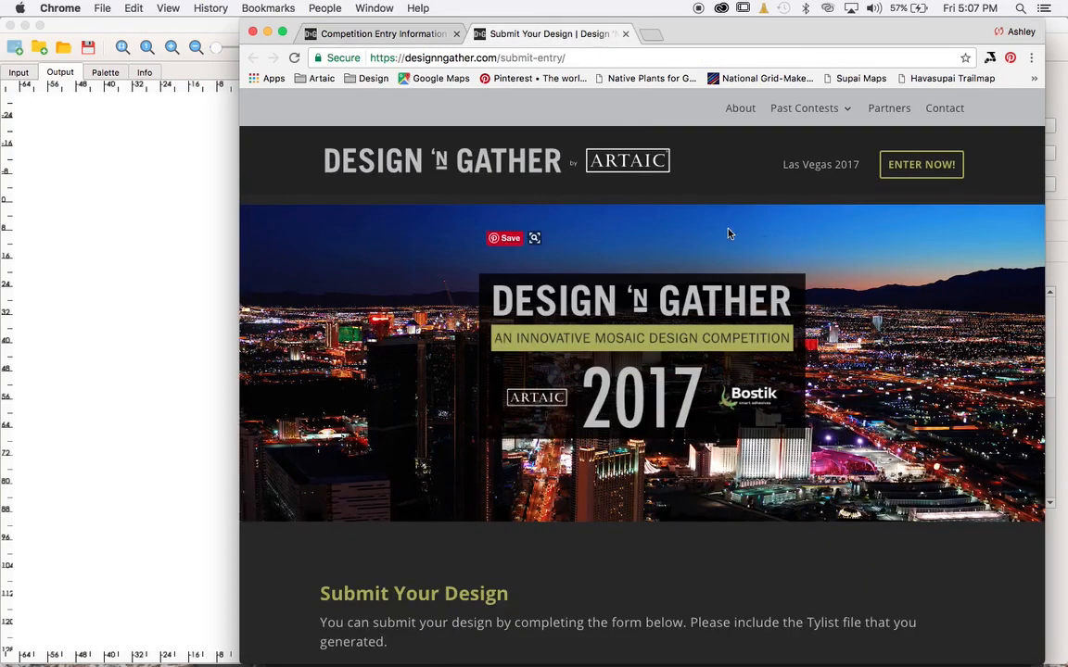
Step: Review the submission form's contact, design description and Tylist file upload fields, and return to the competition resources page
scroll(728, 233, "down", 5)
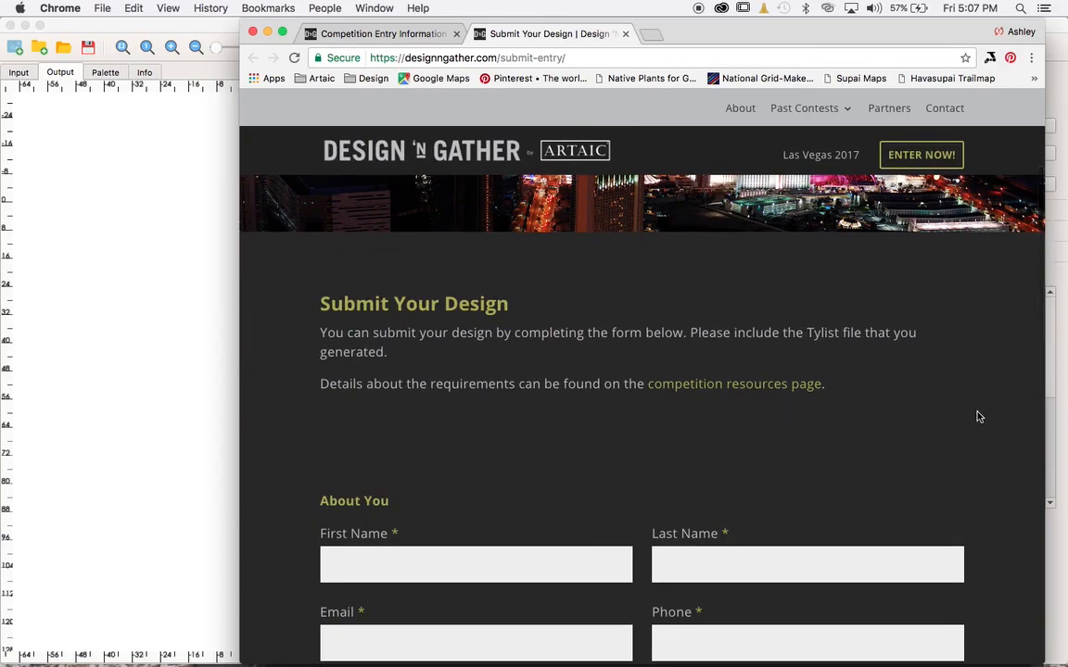
scroll(976, 417, "down", 3)
scroll(990, 445, "down", 10)
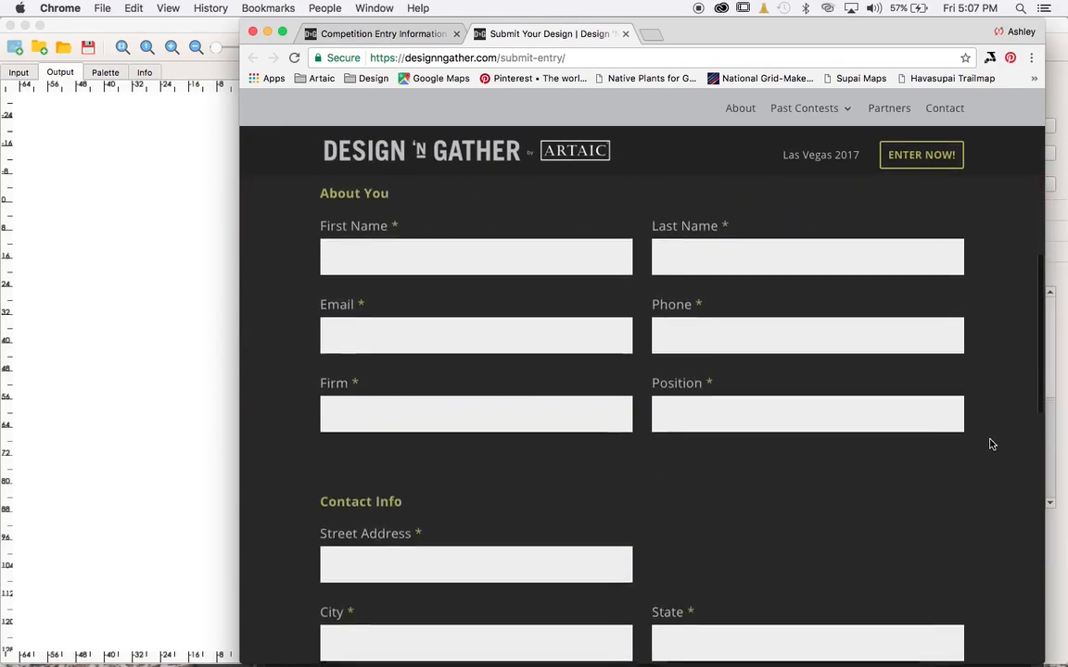
scroll(990, 445, "down", 1)
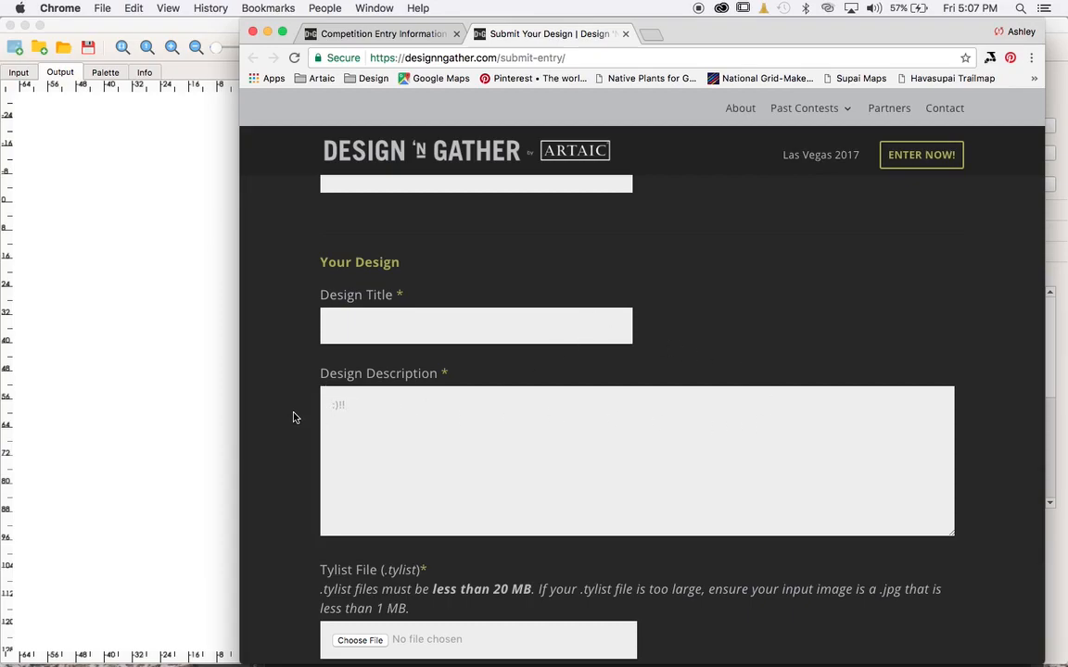
scroll(300, 420, "down", 5)
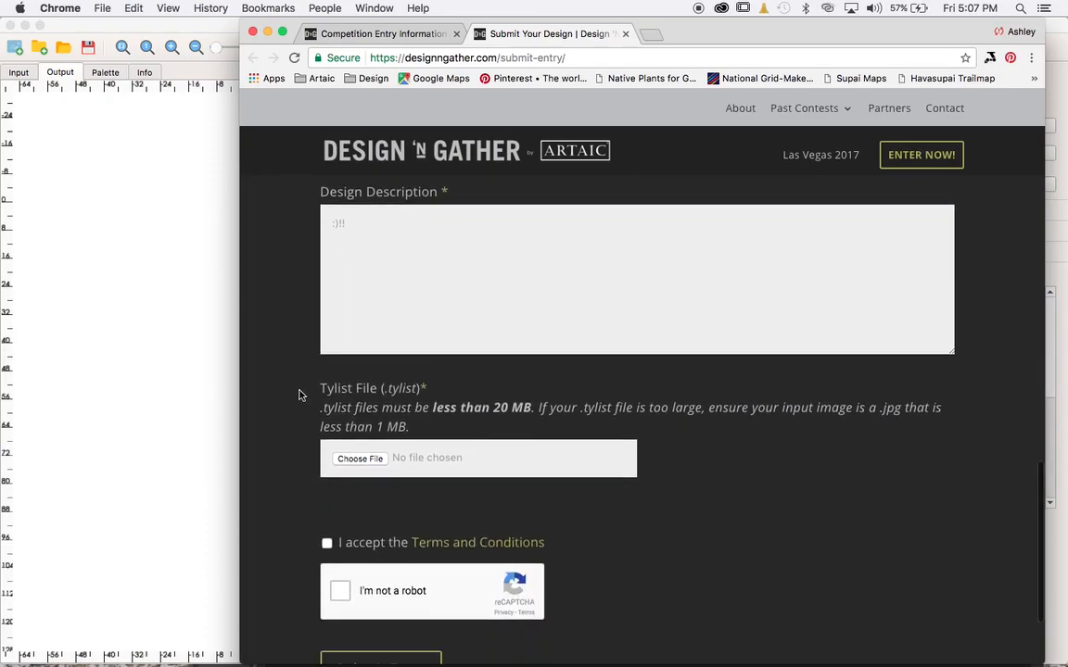
left_click(363, 35)
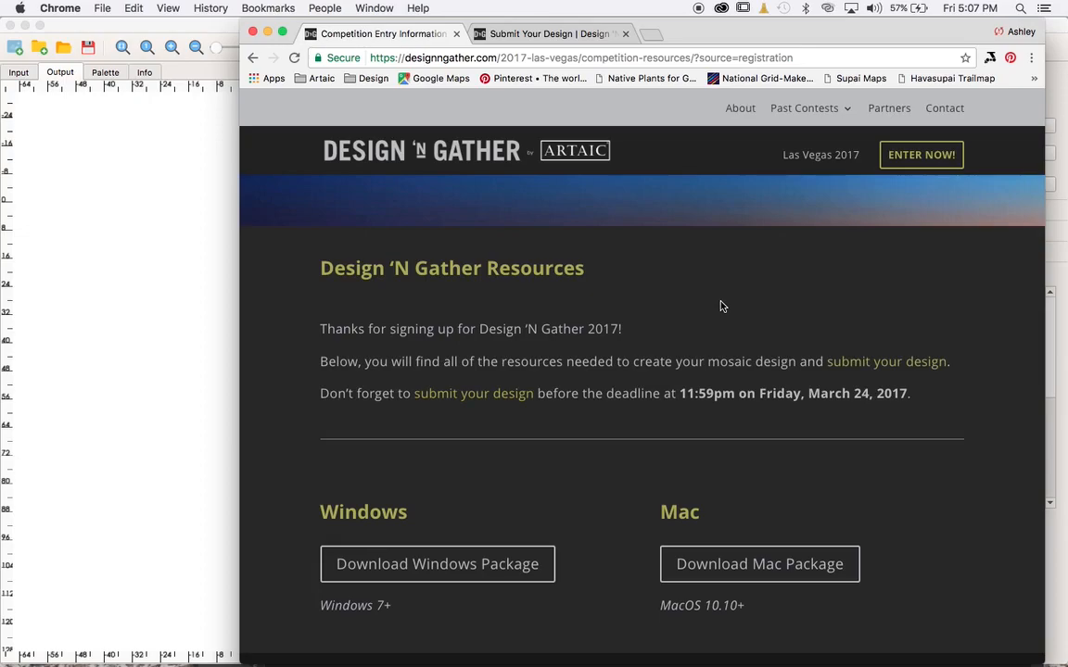
mouse_move(756, 656)
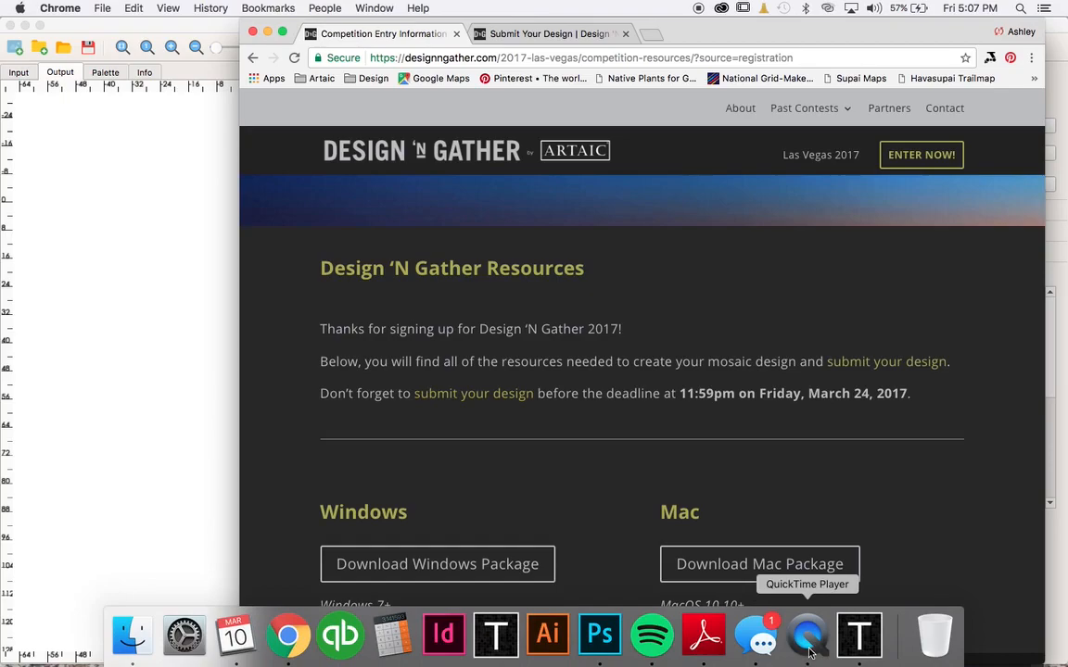
right_click(809, 654)
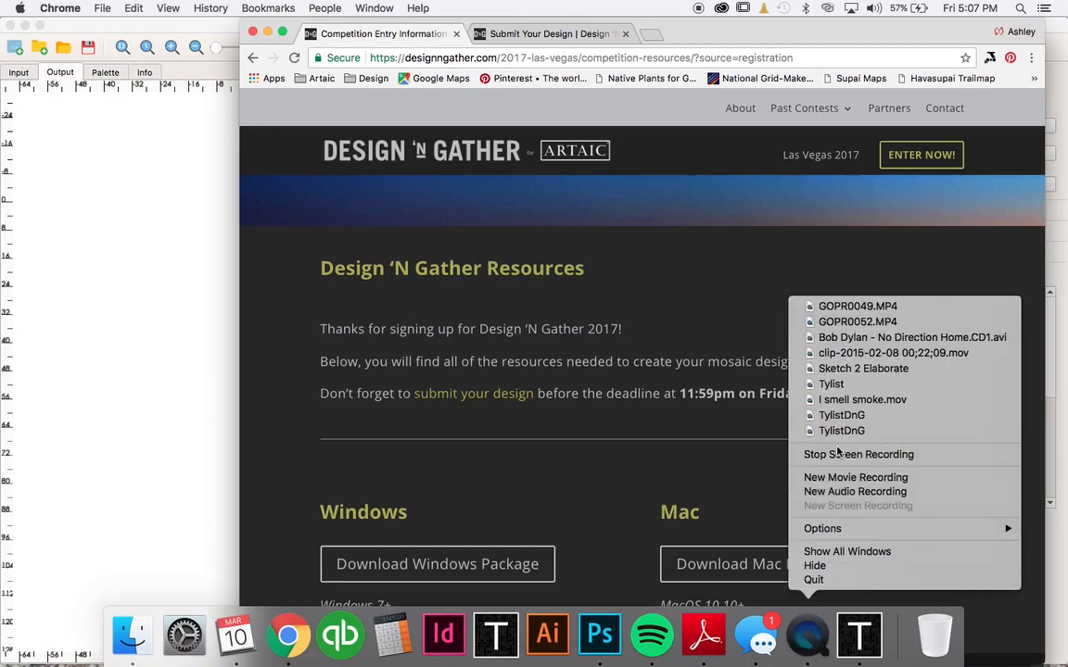